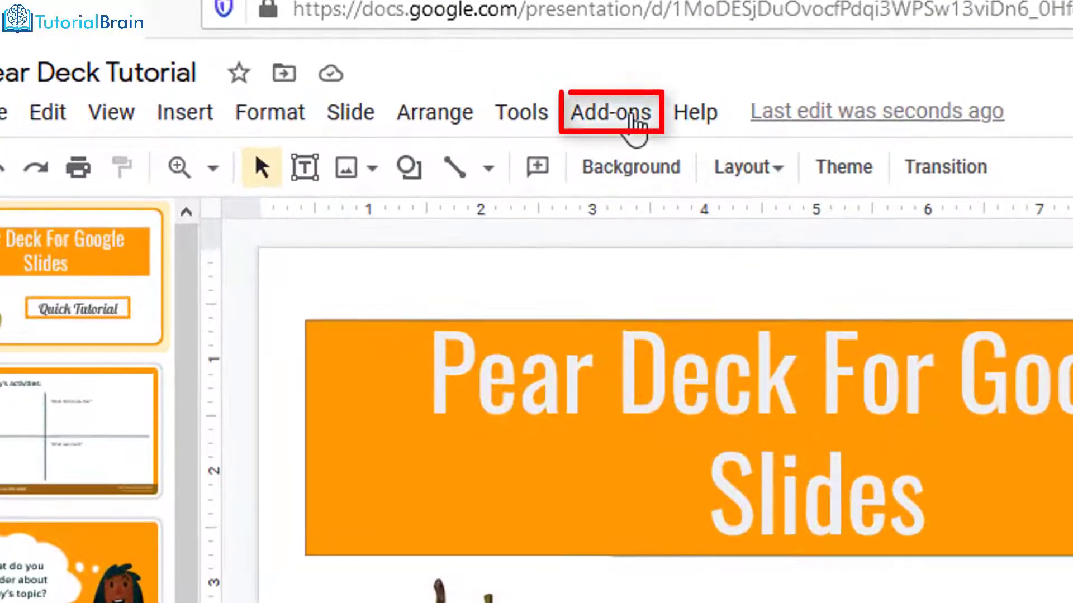
Search the Google Workspace Marketplace for the Pear Deck add-on, check its listing and close the marketplace
{"action": "left_click", "coordinate": [634, 118]}
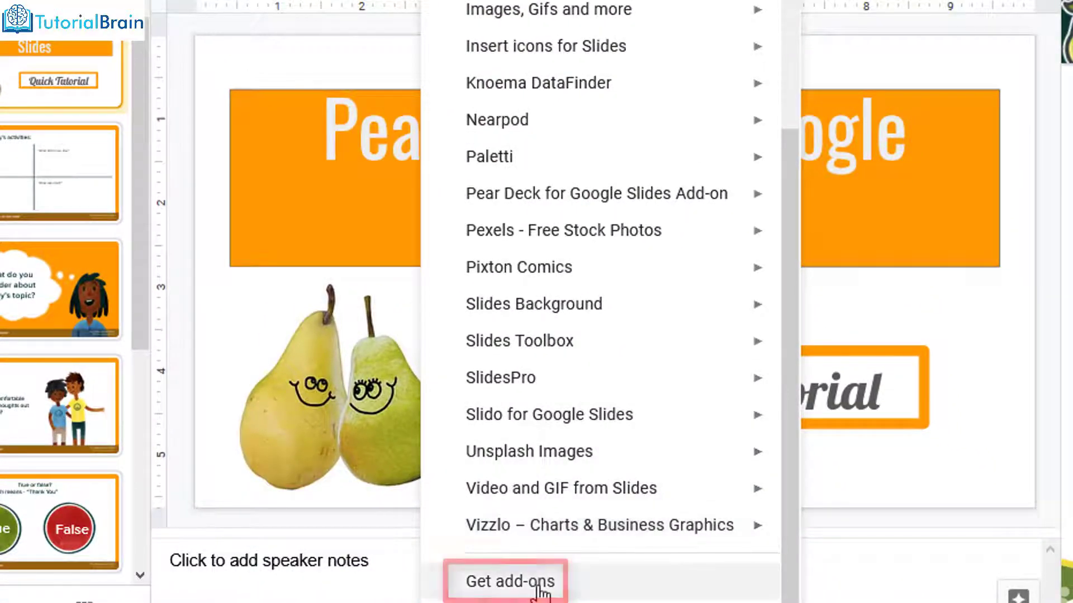
{"action": "left_click", "coordinate": [539, 584]}
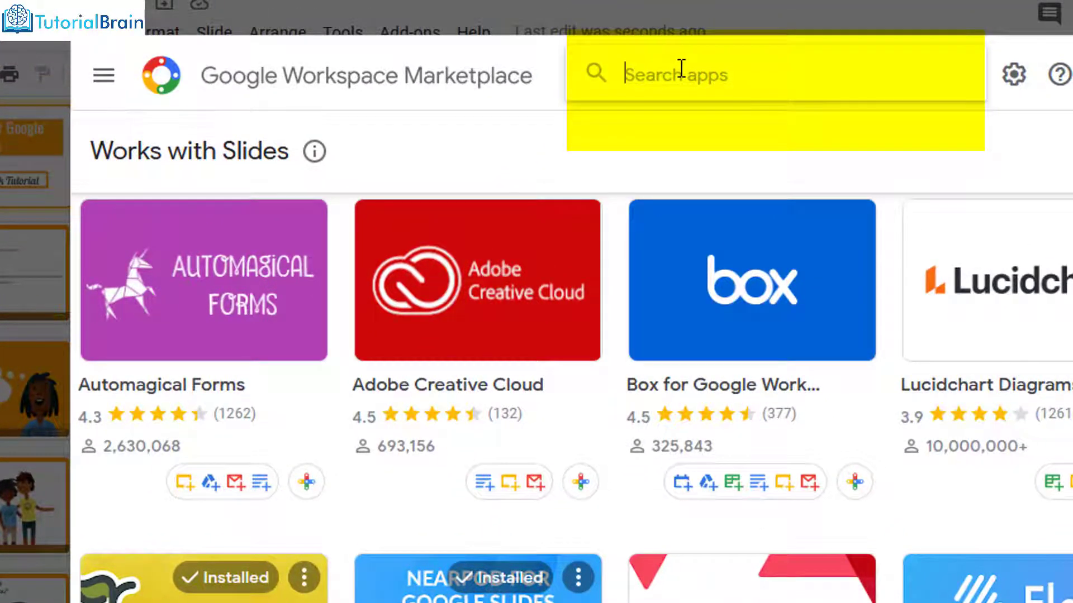
{"action": "left_click", "coordinate": [681, 68]}
{"action": "type", "text": "Pear Deck"}
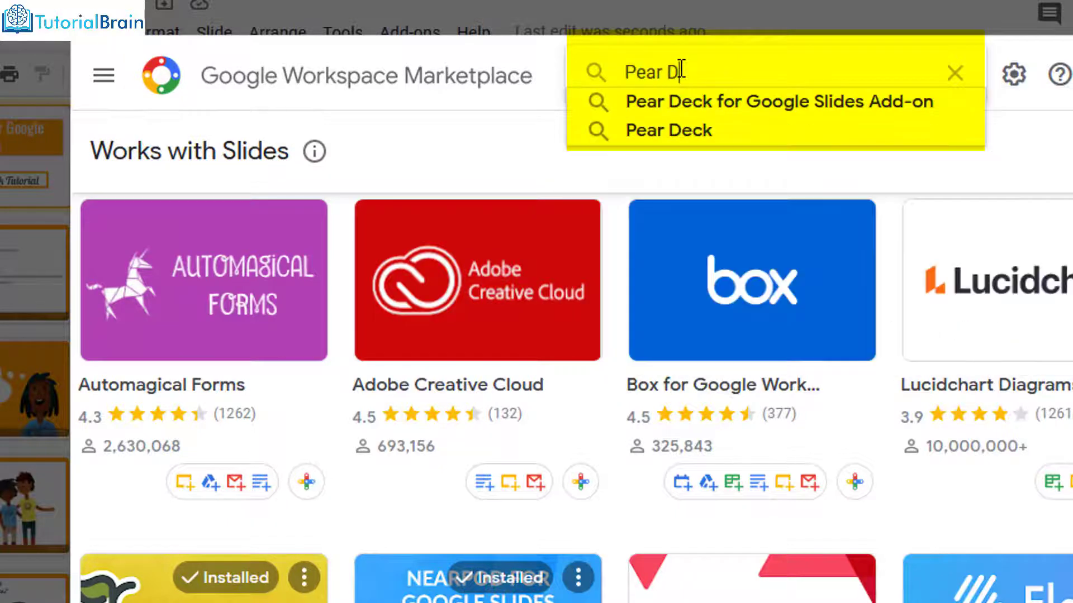
{"action": "left_click", "coordinate": [680, 130]}
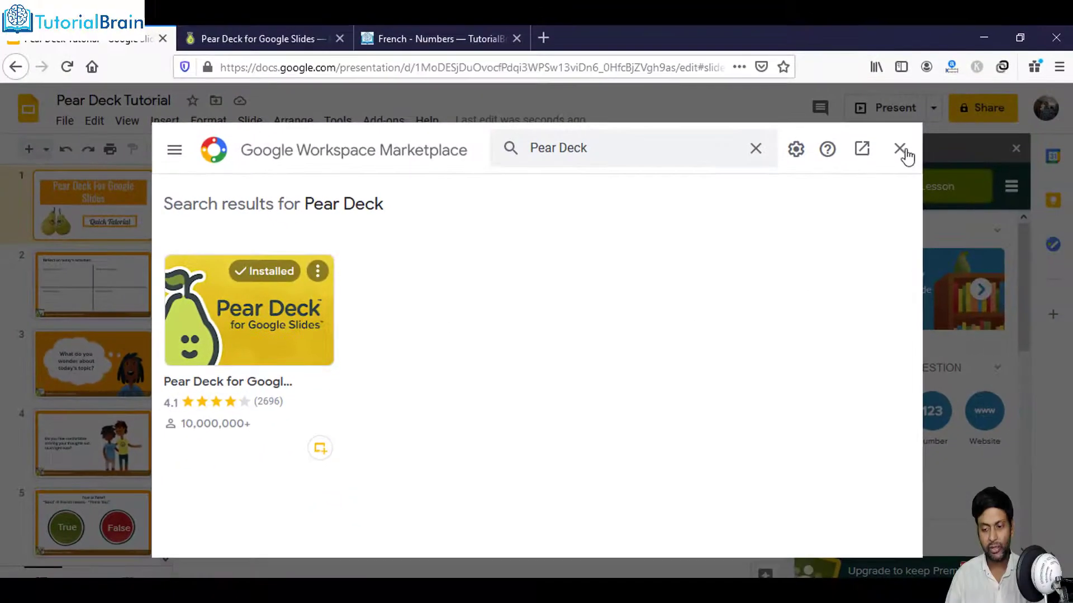
{"action": "left_click", "coordinate": [901, 149]}
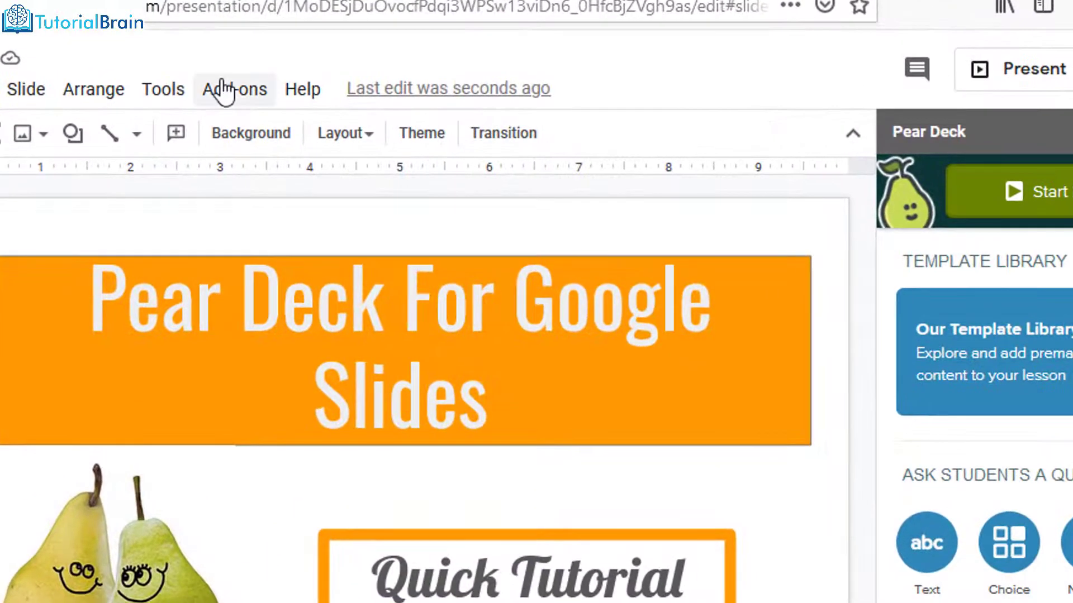
Open the Pear Deck for Google Slides Add-on in the presentation
{"action": "left_click", "coordinate": [223, 91]}
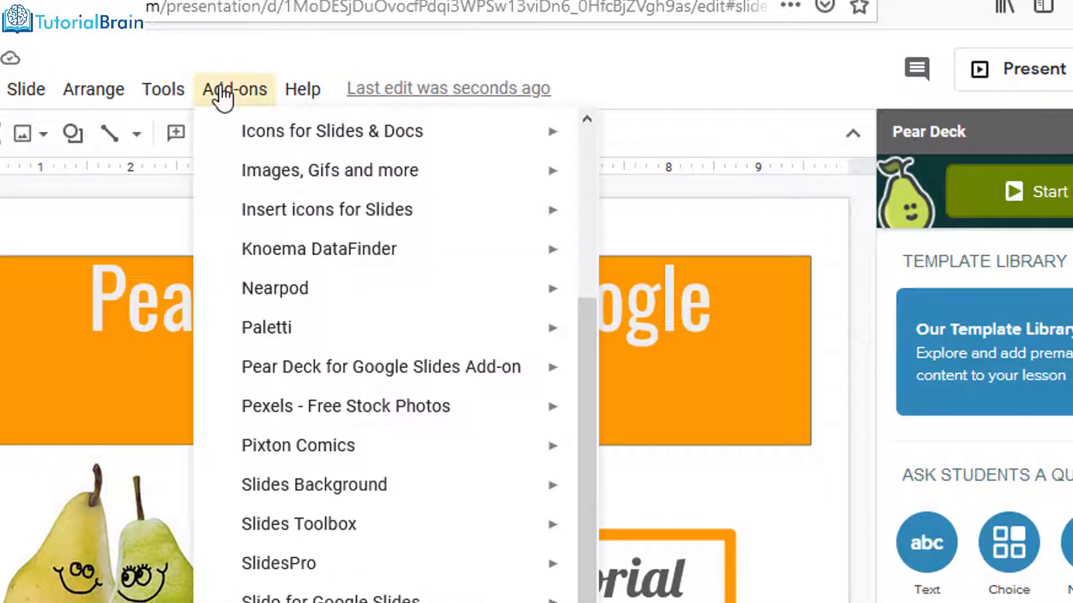
{"action": "mouse_move", "coordinate": [323, 374]}
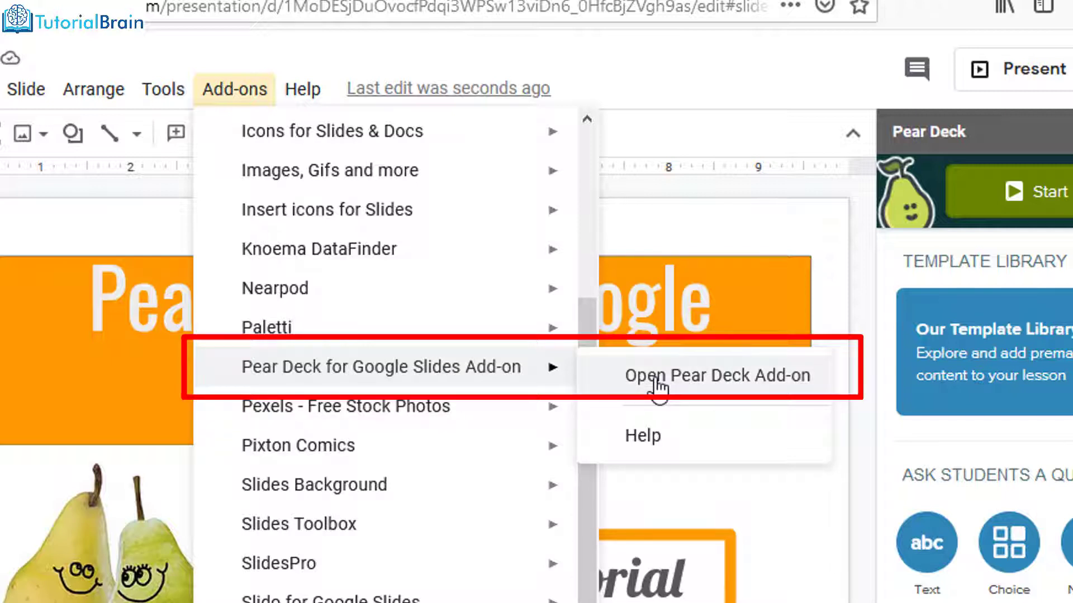
{"action": "left_click", "coordinate": [783, 369]}
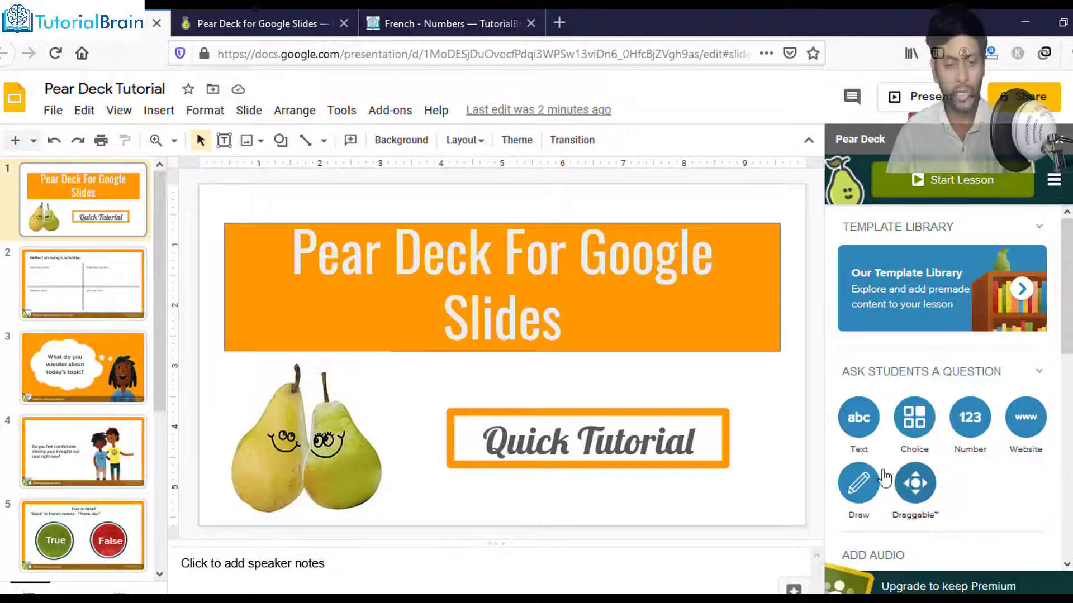
Insert a new slide after the title slide and apply the suggested orange triangle-pattern design with a white central box
{"action": "right_click", "coordinate": [52, 240]}
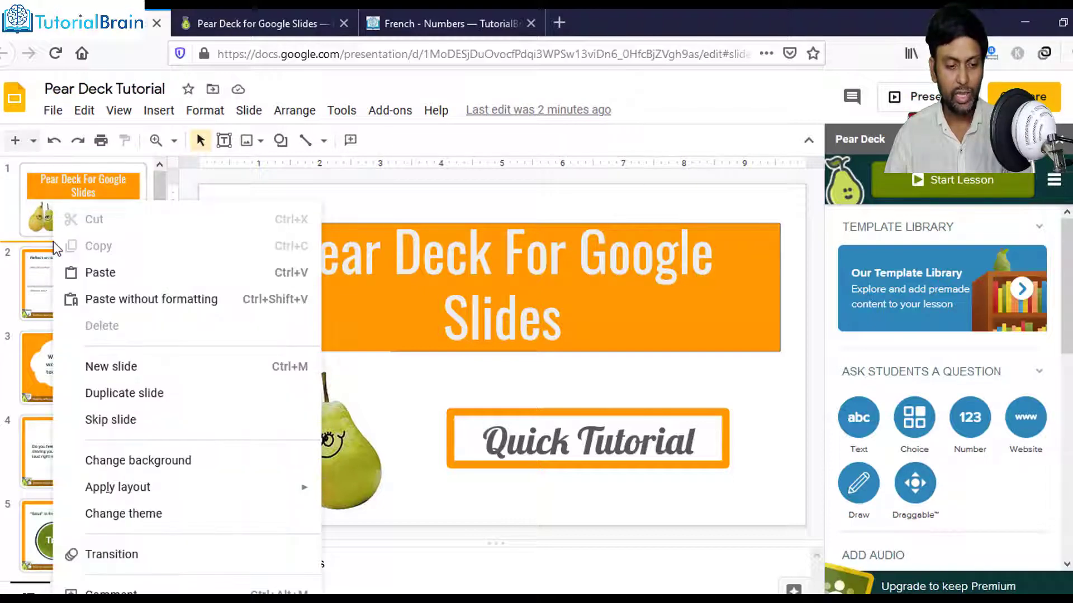
{"action": "left_click", "coordinate": [92, 367]}
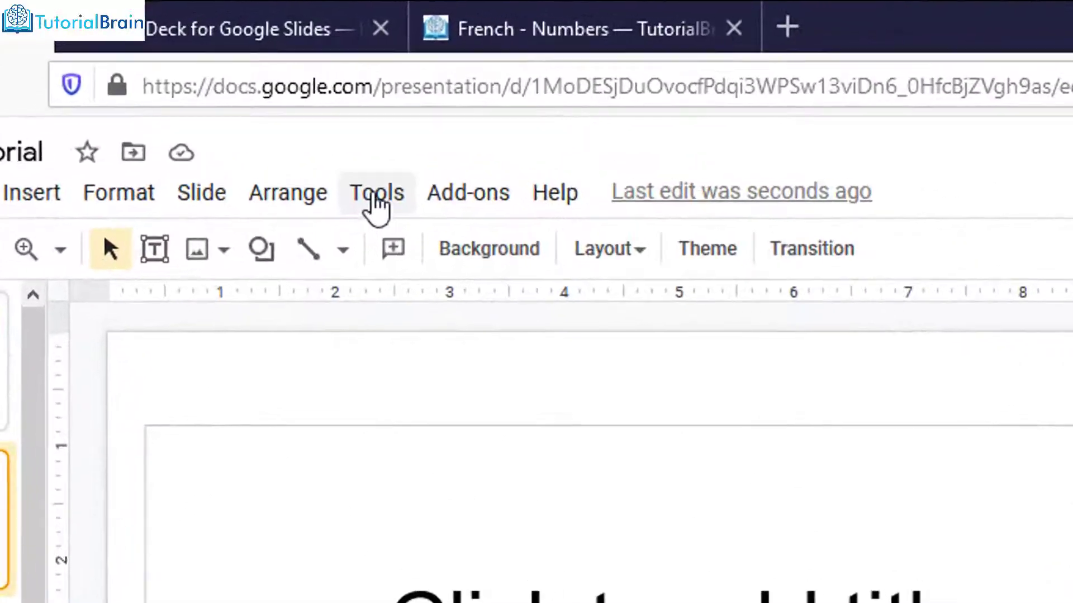
{"action": "left_click", "coordinate": [341, 111]}
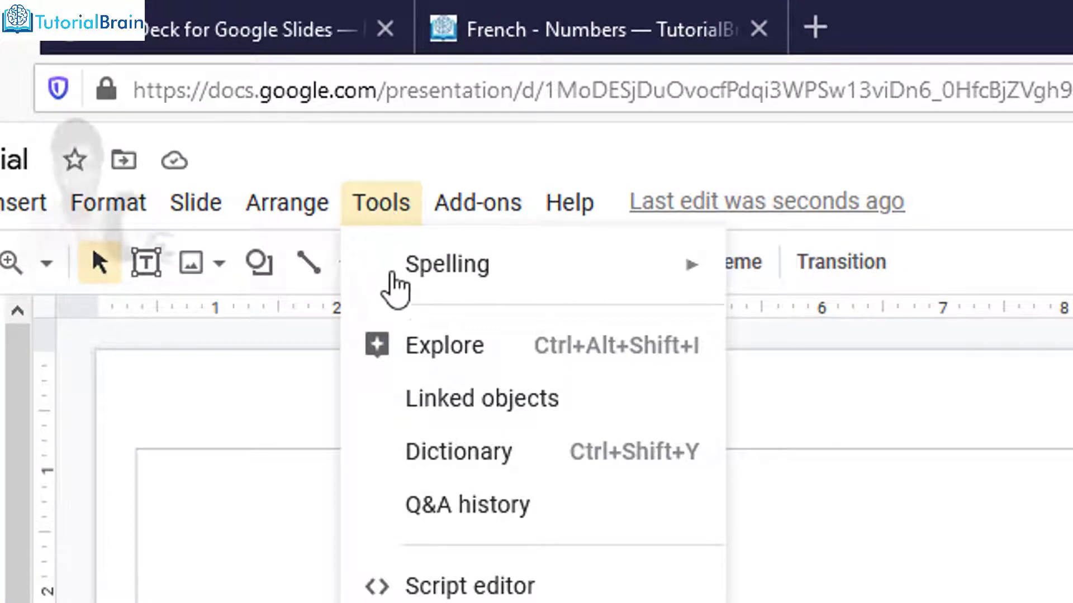
{"action": "left_click", "coordinate": [433, 346]}
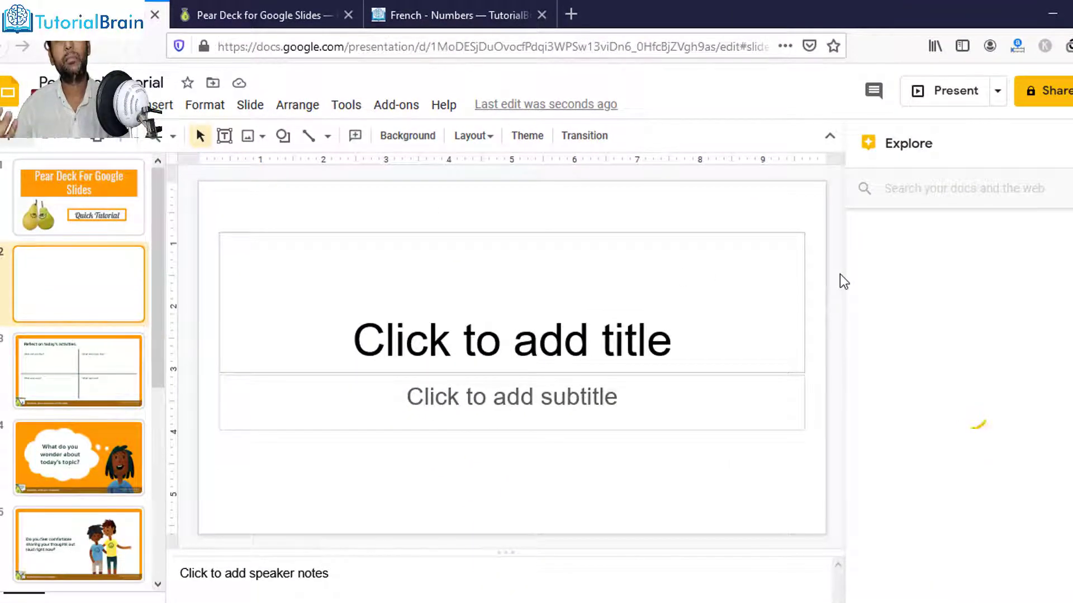
{"action": "scroll", "coordinate": [930, 379], "scroll_direction": "down", "scroll_amount": 6}
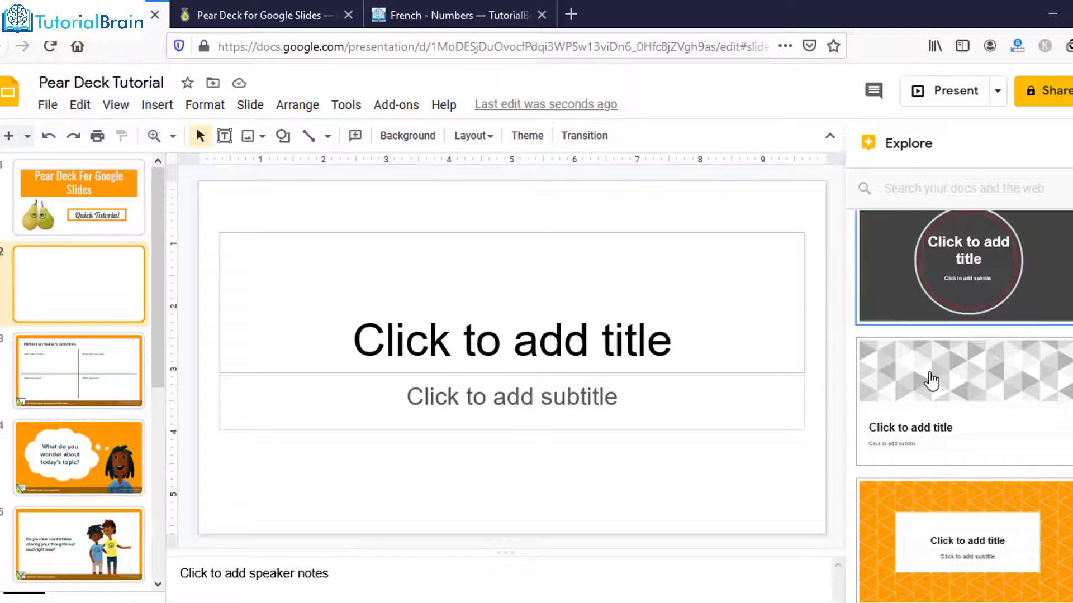
{"action": "scroll", "coordinate": [934, 385], "scroll_direction": "down", "scroll_amount": 5}
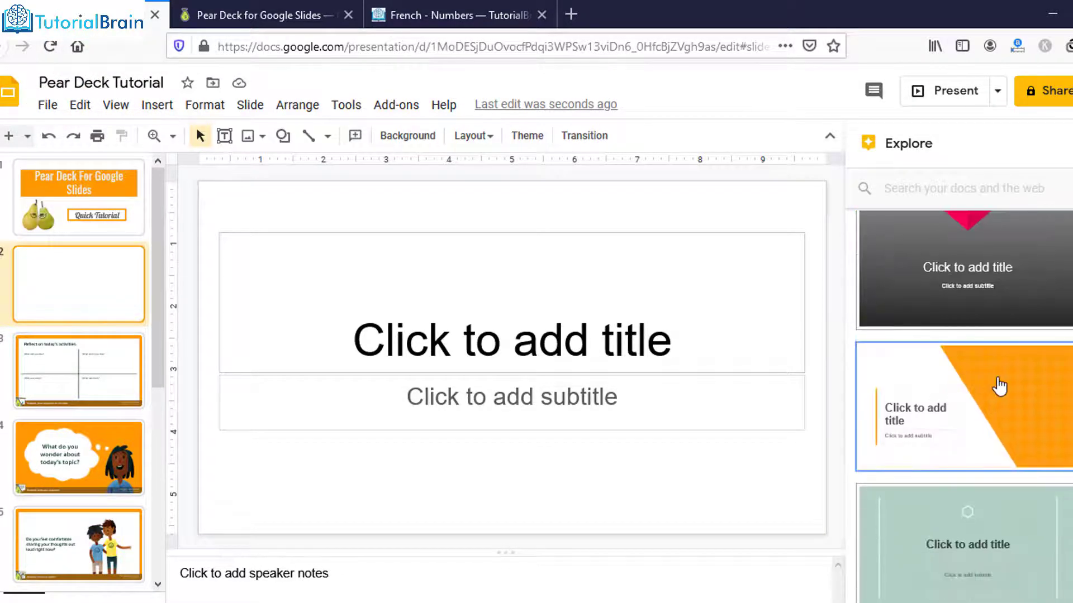
{"action": "scroll", "coordinate": [999, 387], "scroll_direction": "down", "scroll_amount": 3}
{"action": "scroll", "coordinate": [1002, 388], "scroll_direction": "up", "scroll_amount": 5}
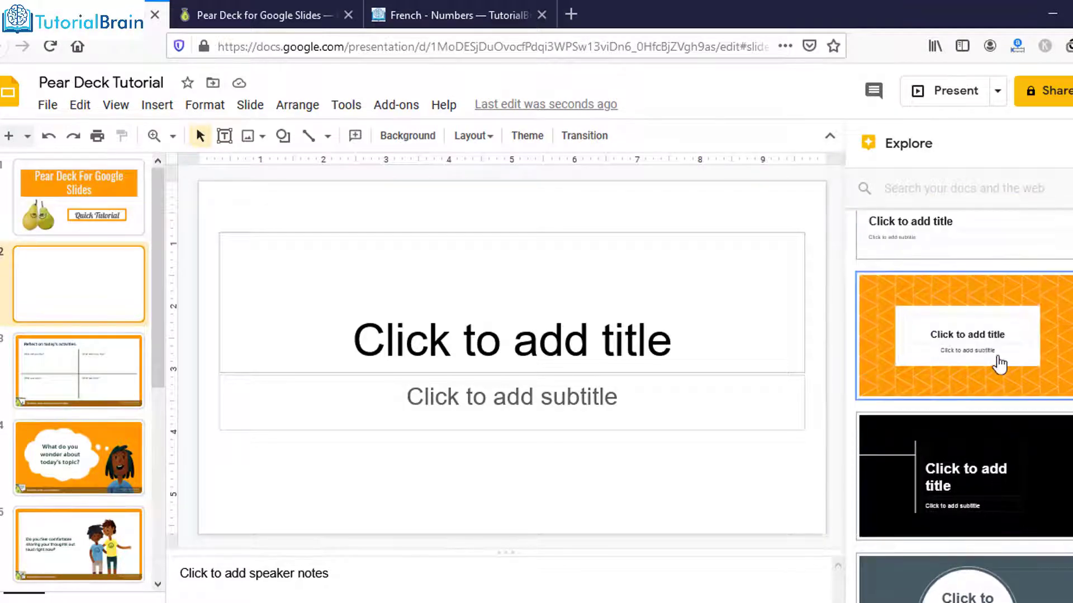
{"action": "left_click", "coordinate": [999, 365]}
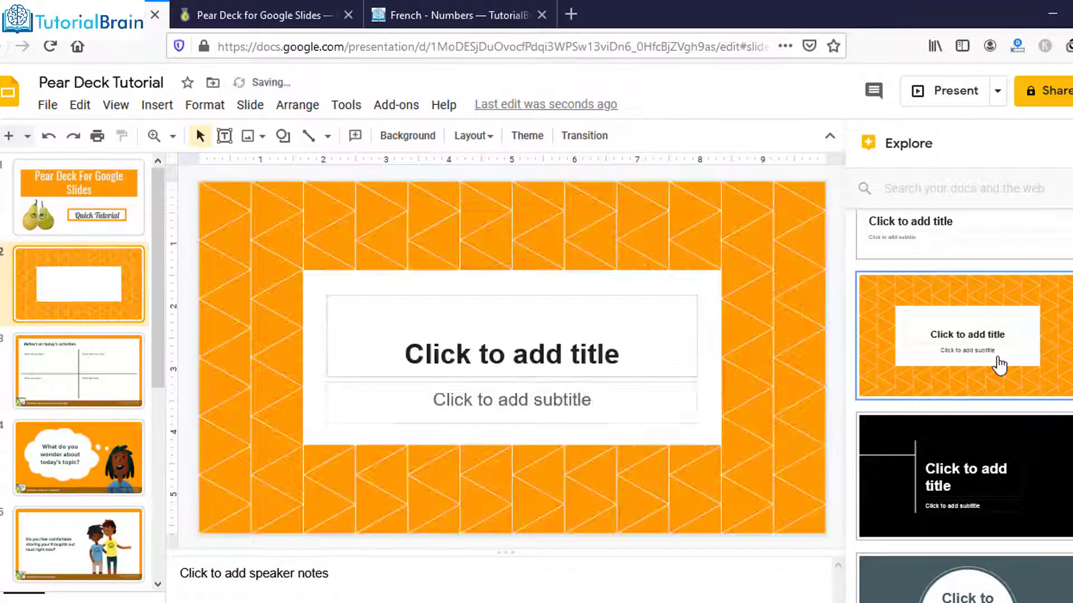
Enter "Choose the best options?" as the new slide's title and close the design suggestions
{"action": "left_click", "coordinate": [604, 366]}
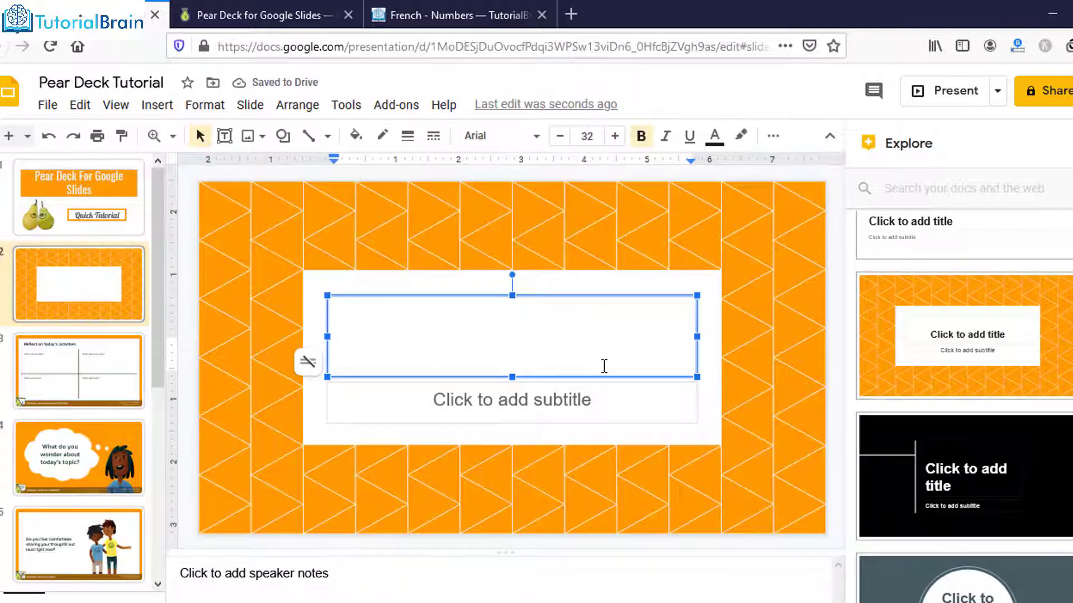
{"action": "type", "text": "Choos"}
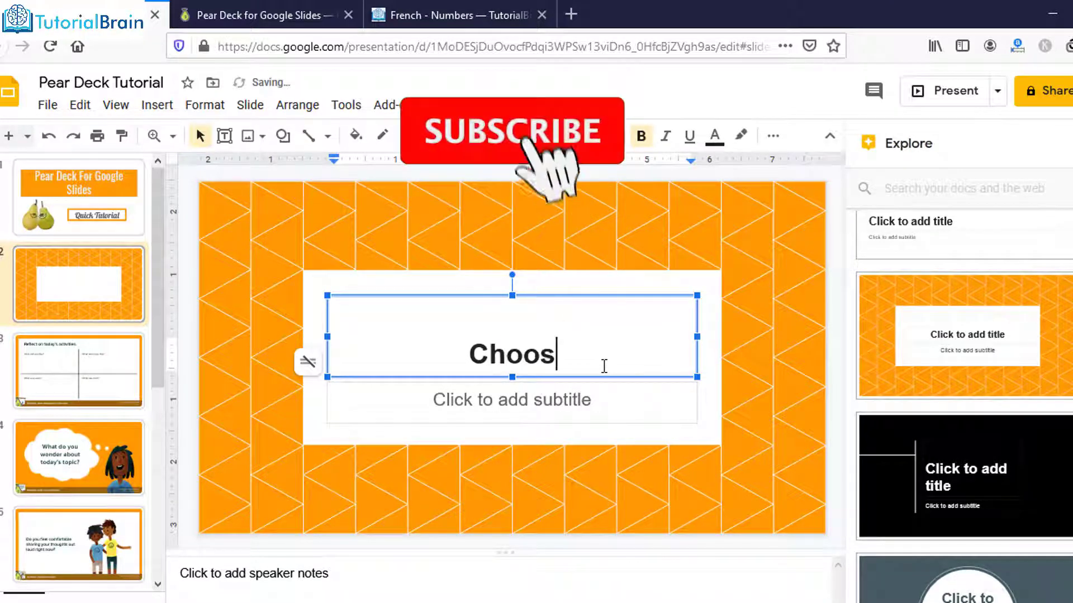
{"action": "type", "text": "e the best options"}
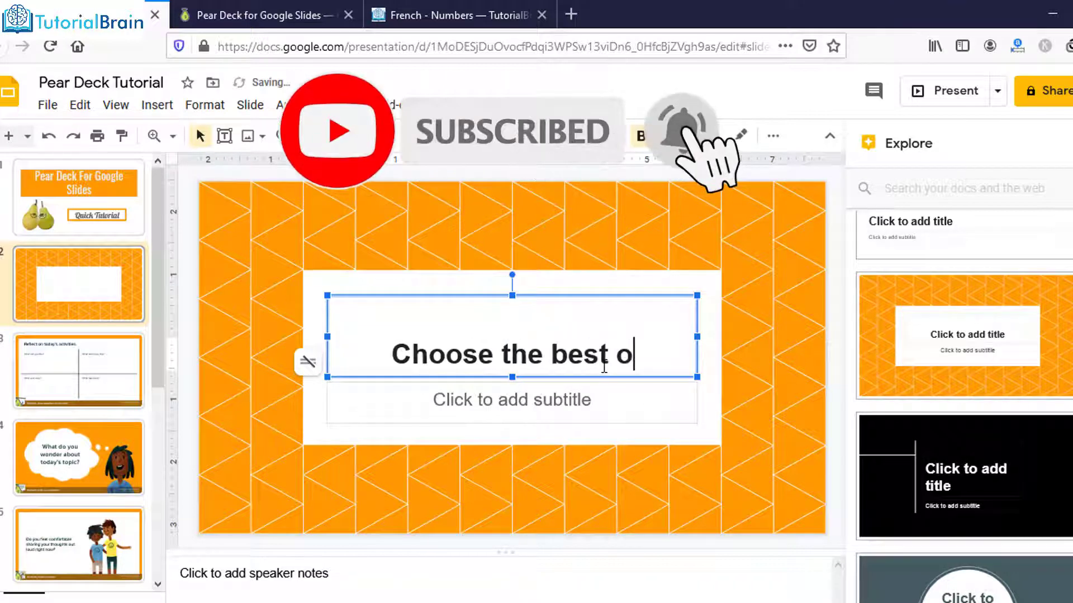
{"action": "type", "text": "?"}
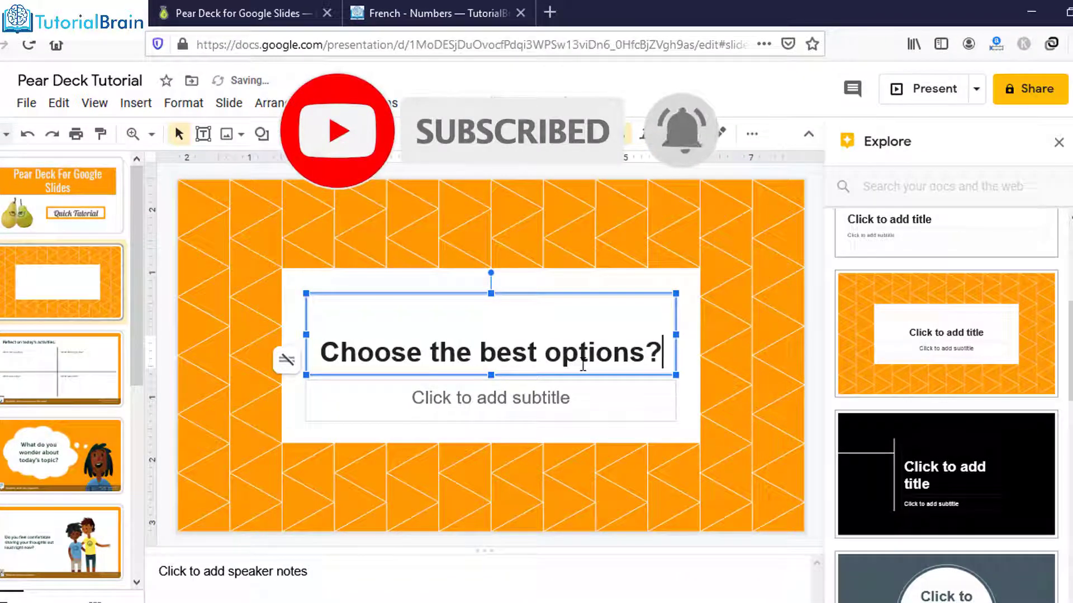
{"action": "left_click", "coordinate": [1058, 143]}
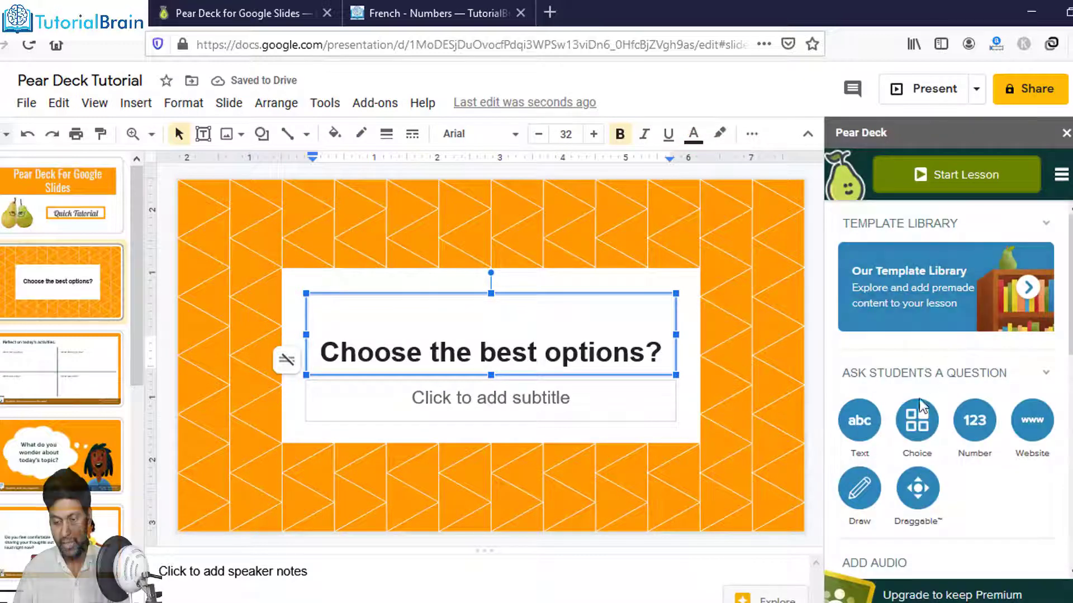
Start a Pear Deck multiple choice question on the slide with choice A "Option 1" and choice B "Option 2"
{"action": "left_click", "coordinate": [914, 428]}
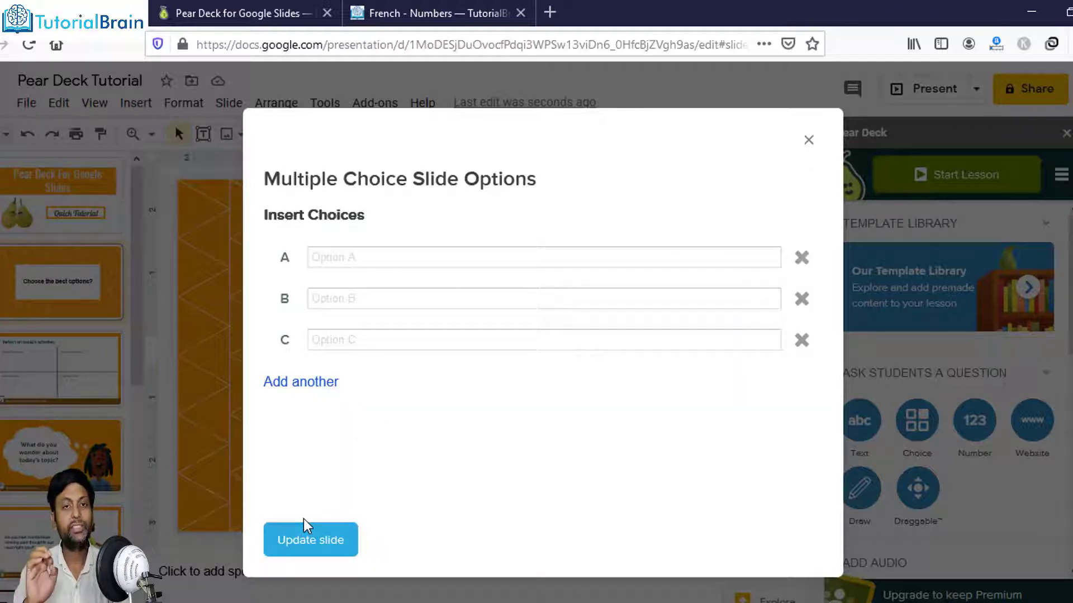
{"action": "left_click", "coordinate": [350, 257]}
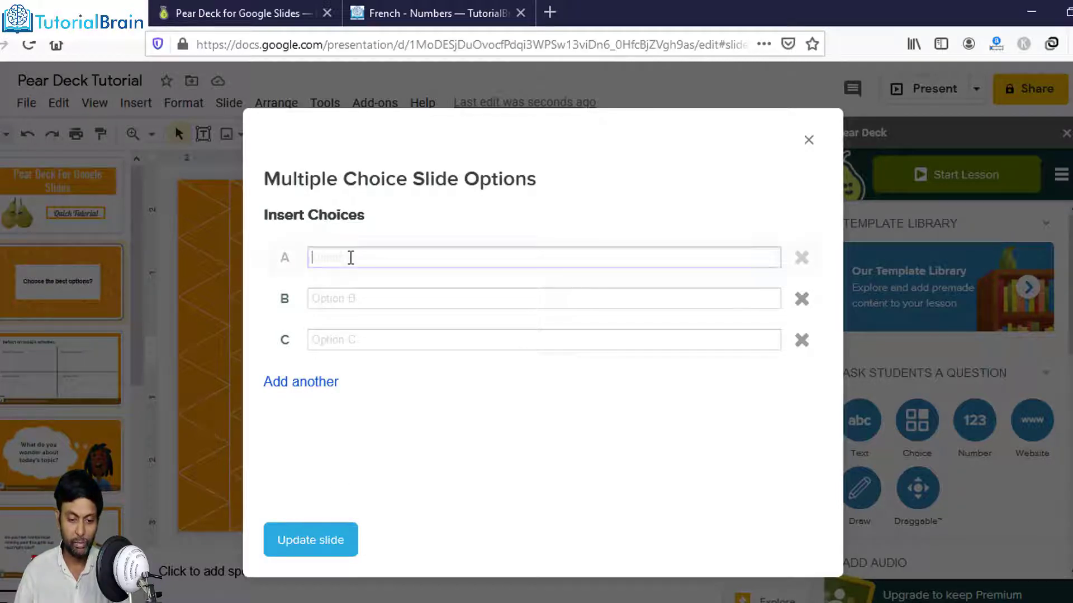
{"action": "type", "text": "Option"}
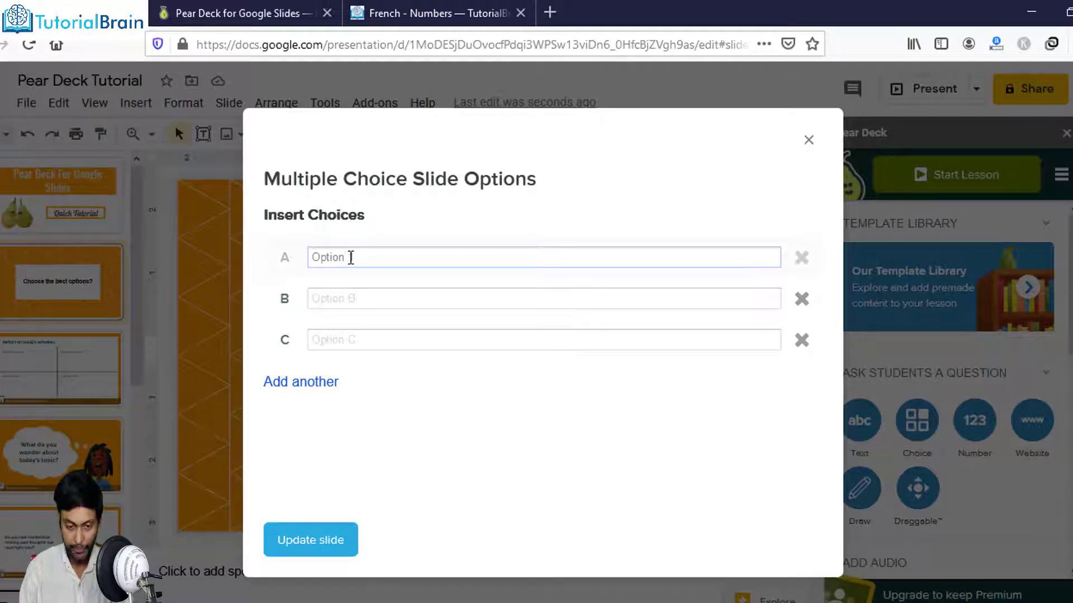
{"action": "type", "text": " 1"}
{"action": "left_click", "coordinate": [355, 298]}
{"action": "type", "text": "Option 2"}
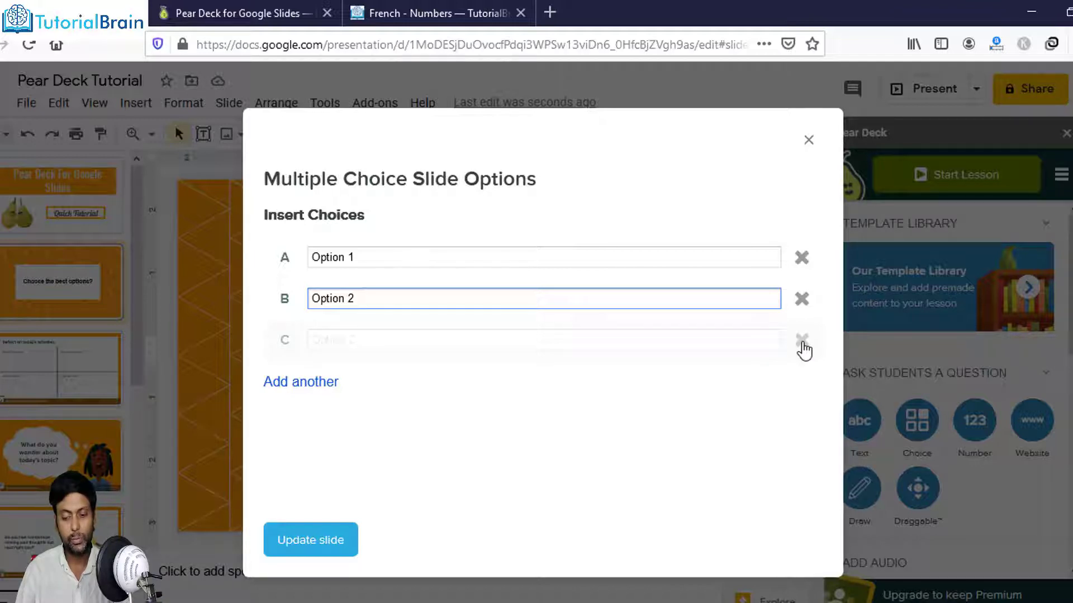
Remove the empty third choice, add another one reading "Option 3", and update the slide with the choices
{"action": "left_click", "coordinate": [801, 340]}
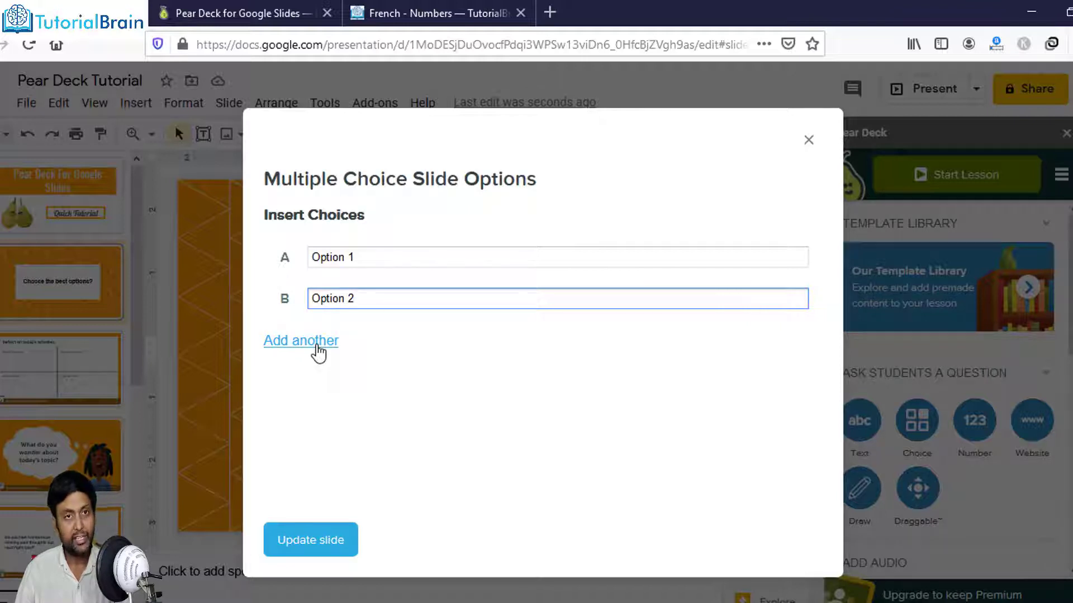
{"action": "left_click", "coordinate": [318, 352]}
{"action": "left_click", "coordinate": [338, 341]}
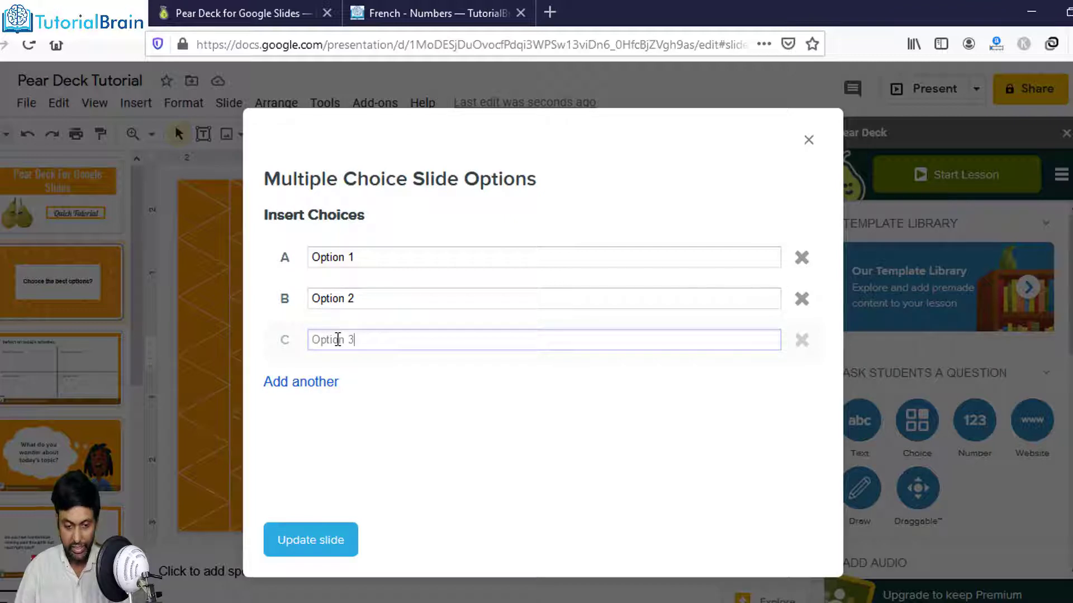
{"action": "left_click", "coordinate": [328, 547]}
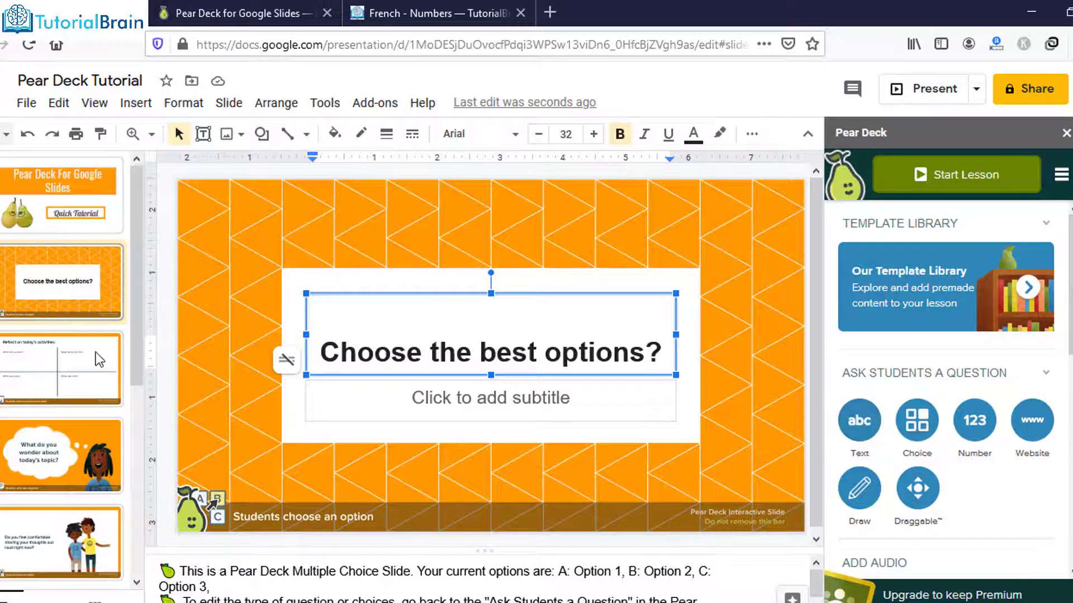
Insert a new slide after the multiple choice slide and apply the suggested plain orange design with centred title and subtitle
{"action": "left_click", "coordinate": [71, 328]}
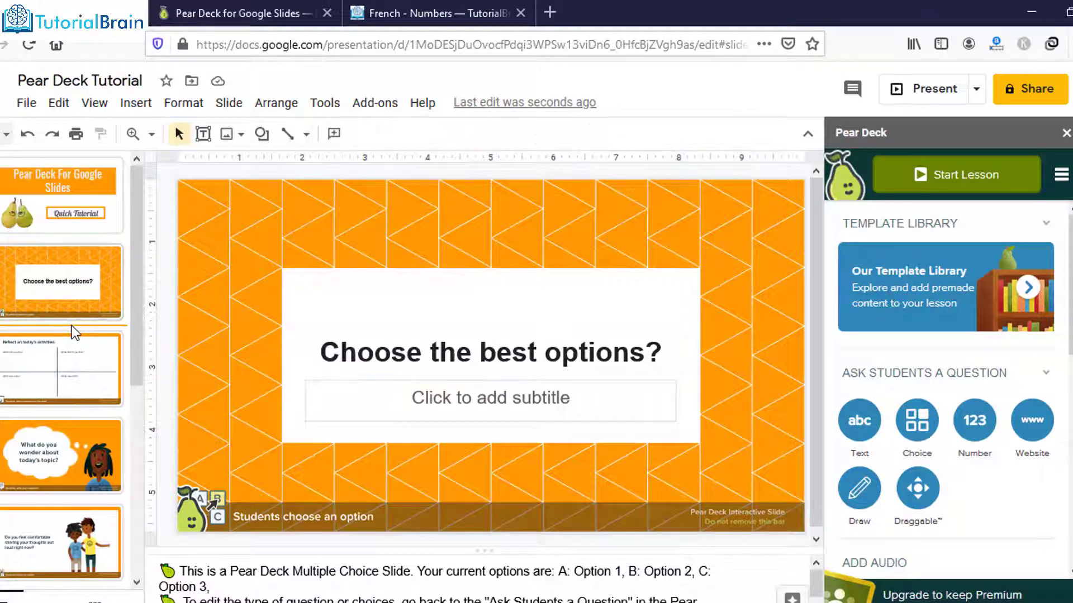
{"action": "right_click", "coordinate": [71, 328]}
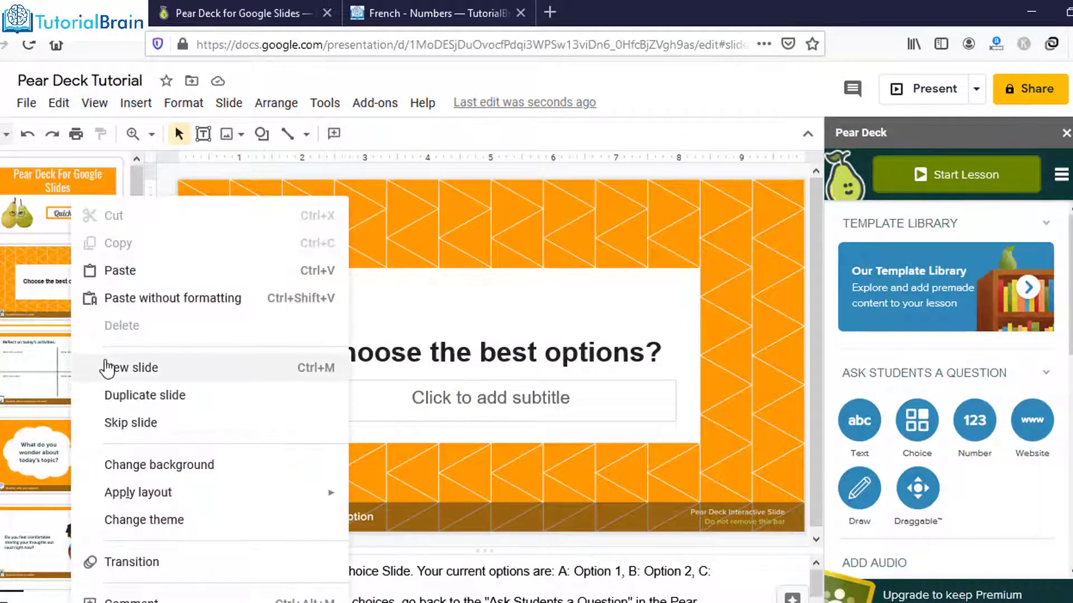
{"action": "left_click", "coordinate": [109, 368]}
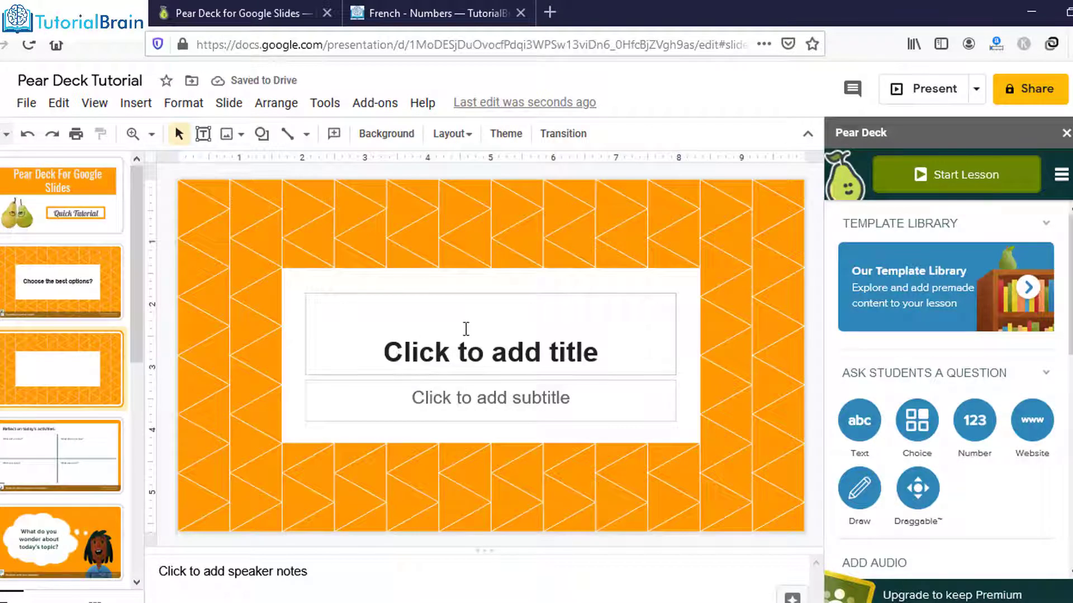
{"action": "left_click", "coordinate": [330, 104]}
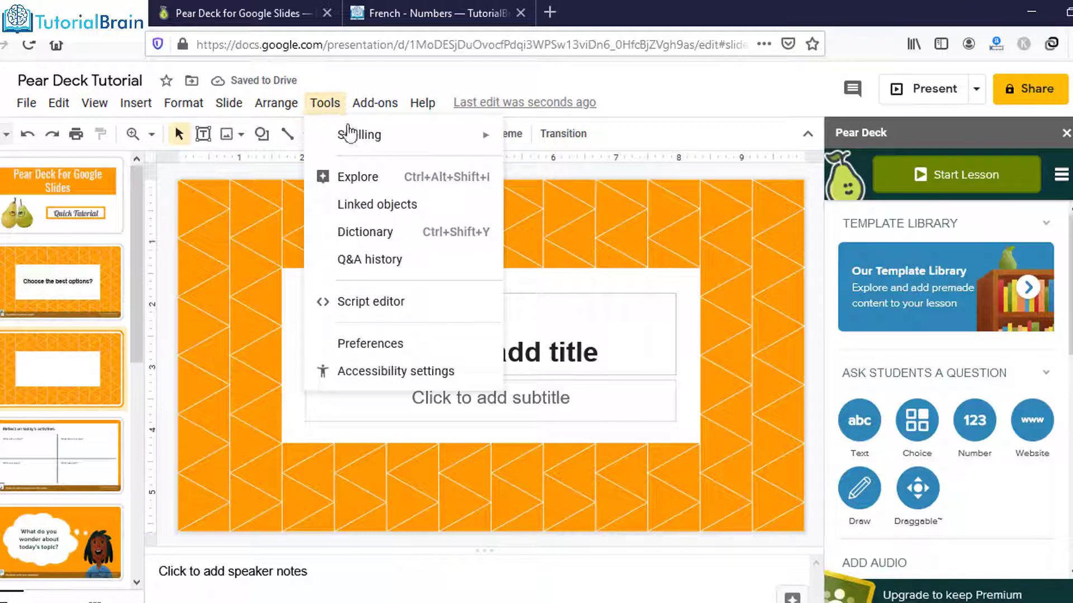
{"action": "left_click", "coordinate": [349, 177]}
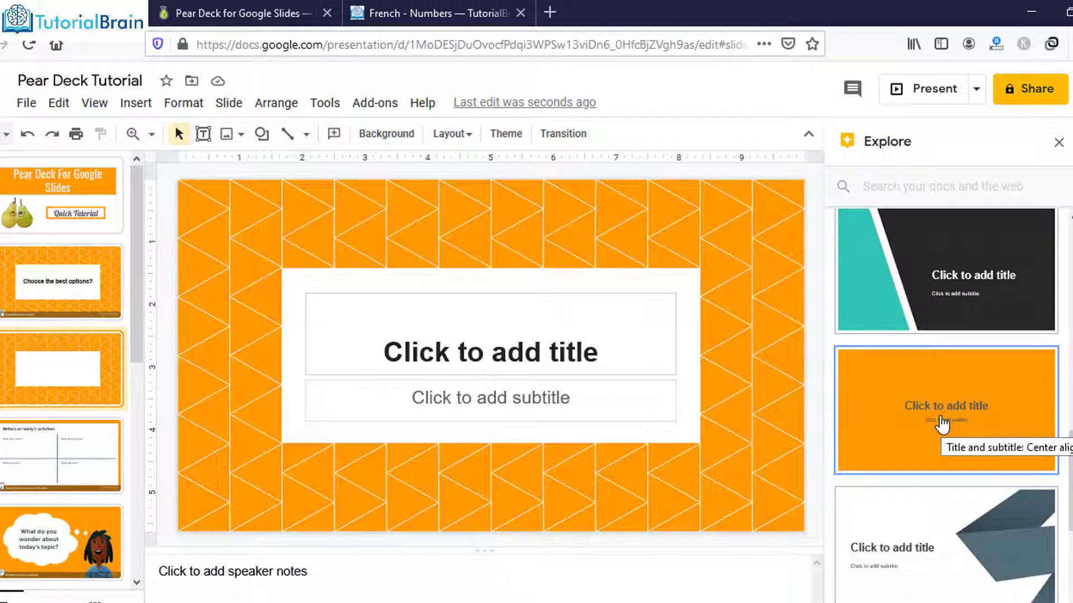
{"action": "left_click", "coordinate": [942, 425]}
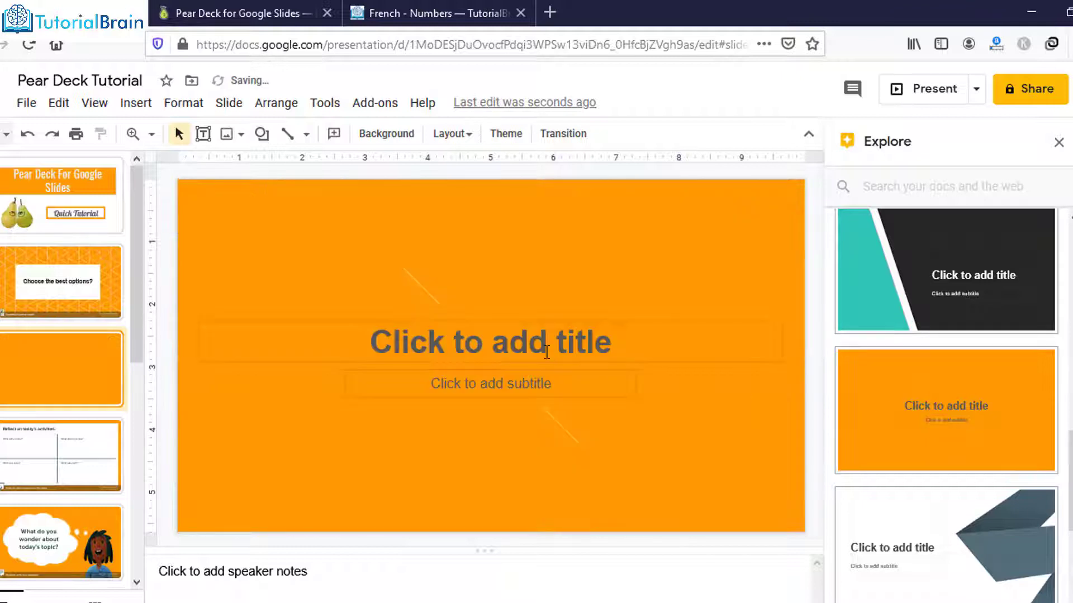
Enter "How are you today?" as the title of the new orange slide
{"action": "left_click", "coordinate": [544, 351]}
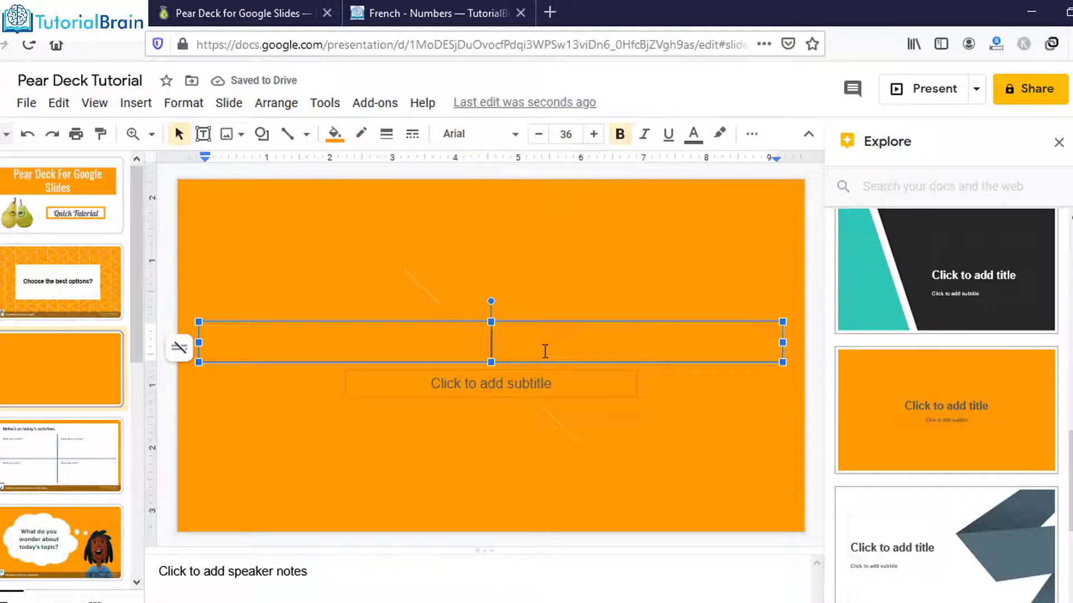
{"action": "type", "text": "How are you today"}
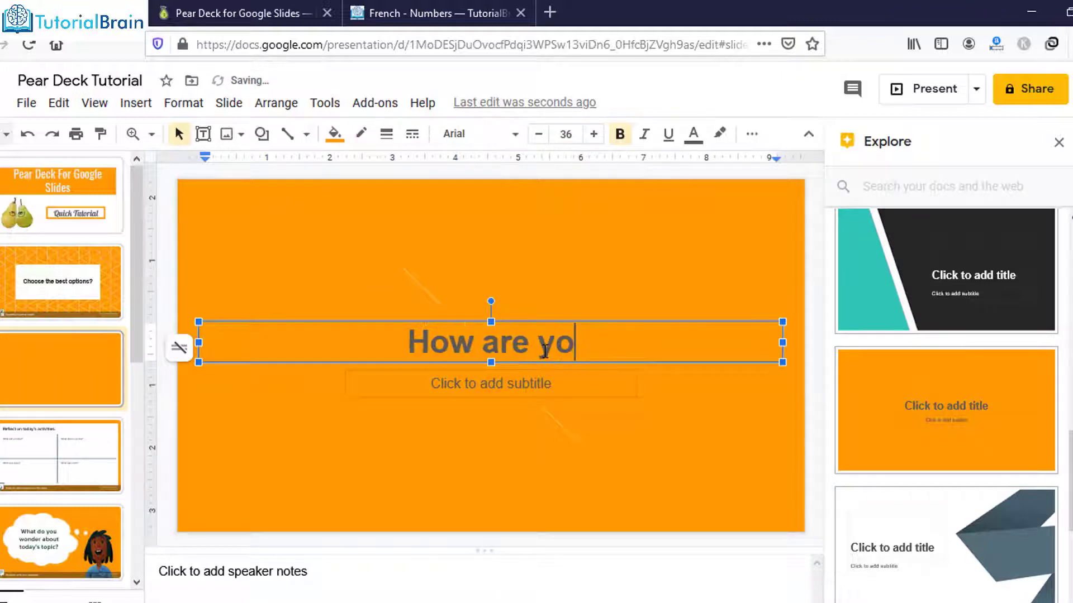
{"action": "type", "text": "?"}
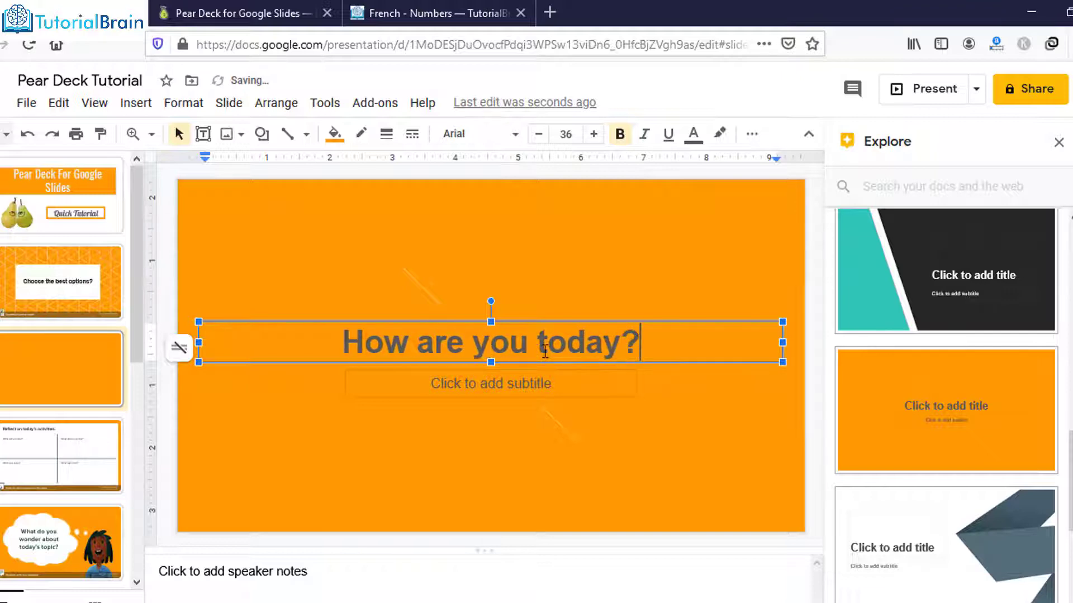
Restyle the whole "How are you today?" title in the Lobster font with a light text colour and size 46
{"action": "key", "text": "ctrl+a"}
{"action": "left_click", "coordinate": [693, 134]}
{"action": "left_click", "coordinate": [480, 134]}
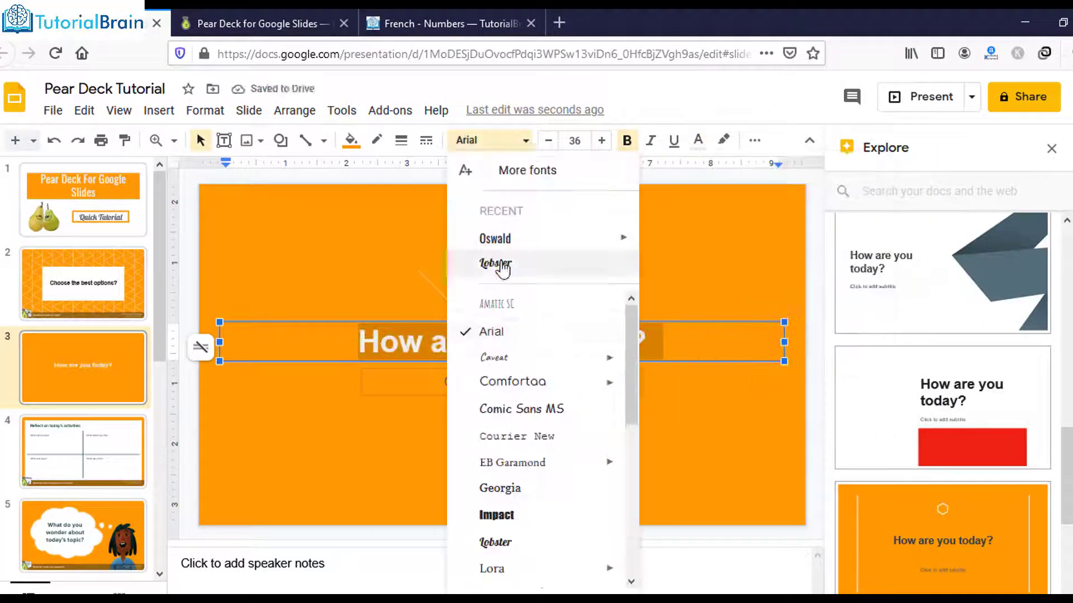
{"action": "left_click", "coordinate": [502, 265]}
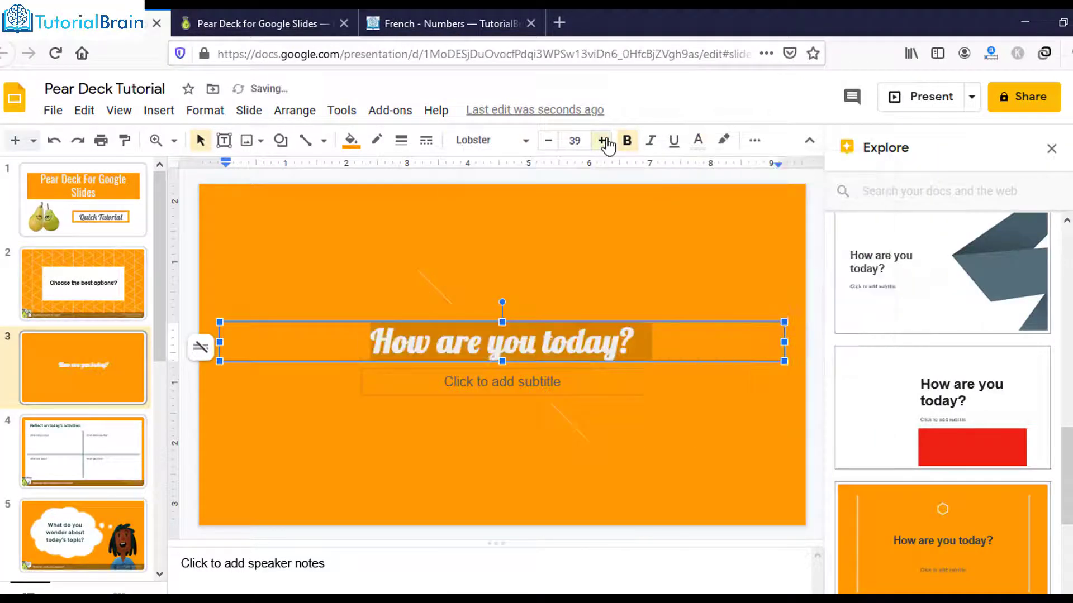
{"action": "left_click", "coordinate": [581, 417]}
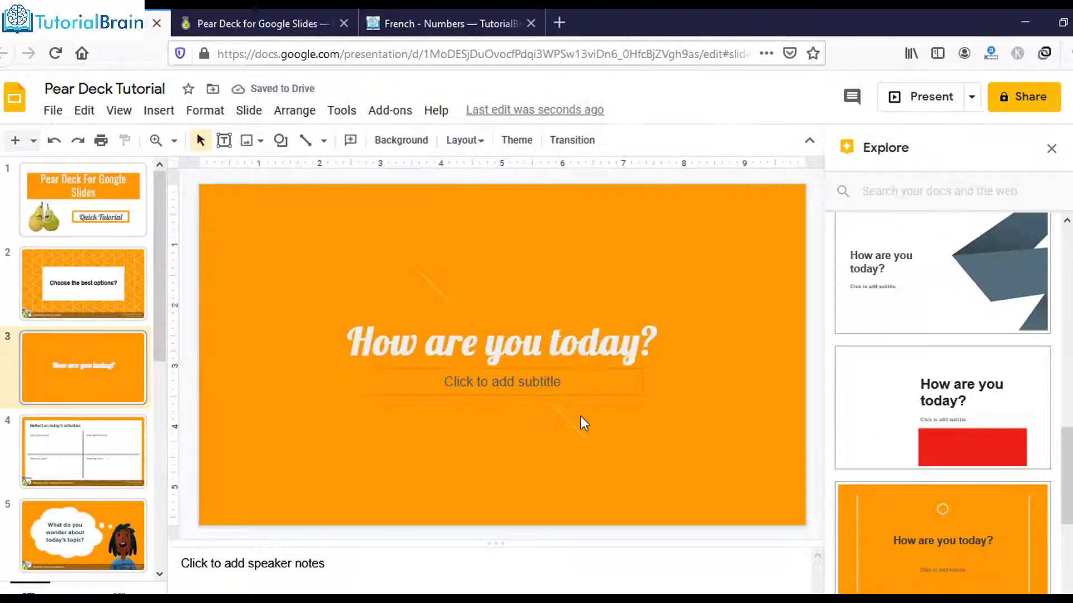
Close the design suggestions and turn the "How are you today?" slide into a Pear Deck text question
{"action": "left_click", "coordinate": [1052, 150]}
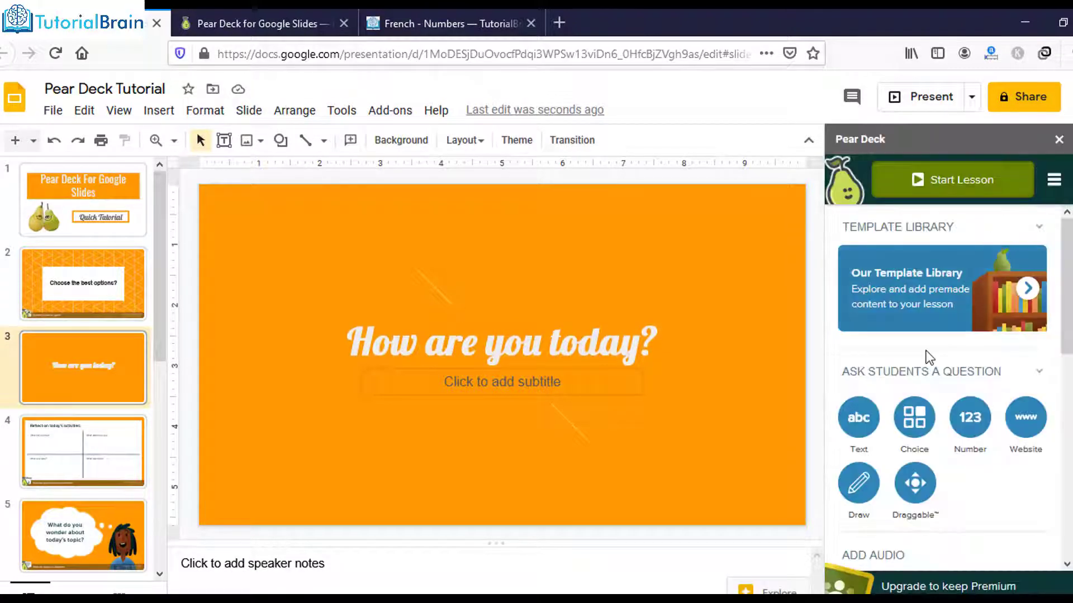
{"action": "left_click", "coordinate": [860, 430]}
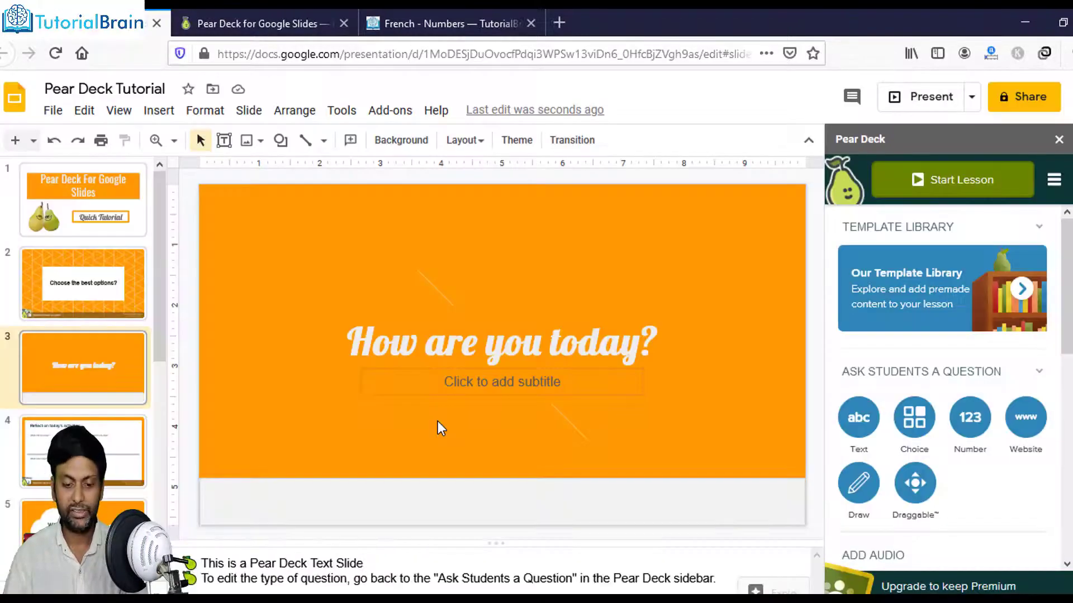
{"action": "left_click", "coordinate": [411, 349]}
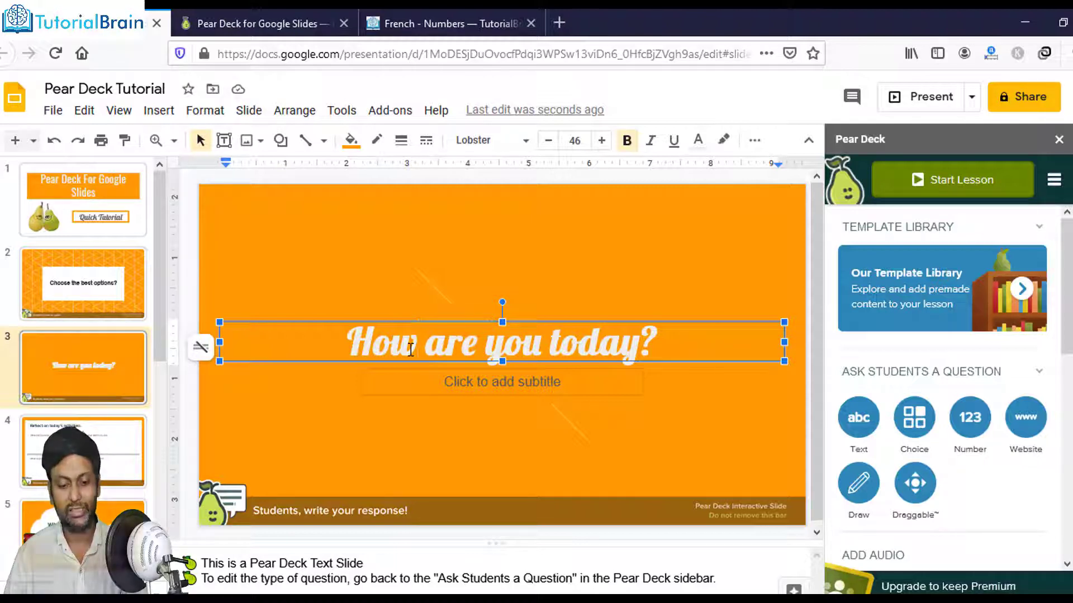
Insert a new slide after the "How are you today?" slide and title it "Choose the place"
{"action": "scroll", "coordinate": [102, 341], "scroll_direction": "down", "scroll_amount": 2}
{"action": "left_click", "coordinate": [102, 338]}
{"action": "right_click", "coordinate": [101, 338]}
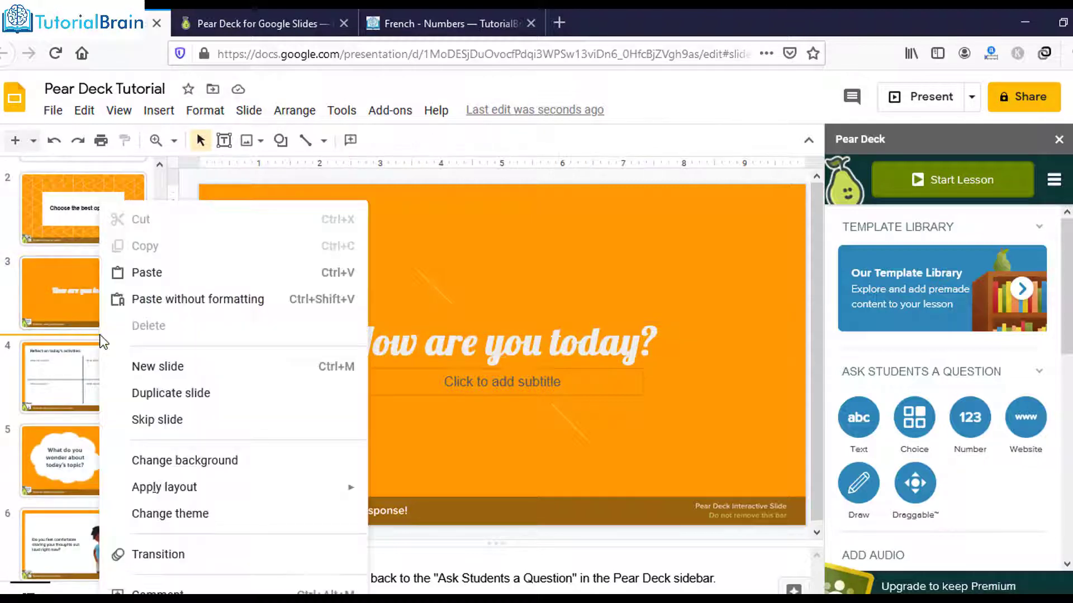
{"action": "left_click", "coordinate": [300, 359]}
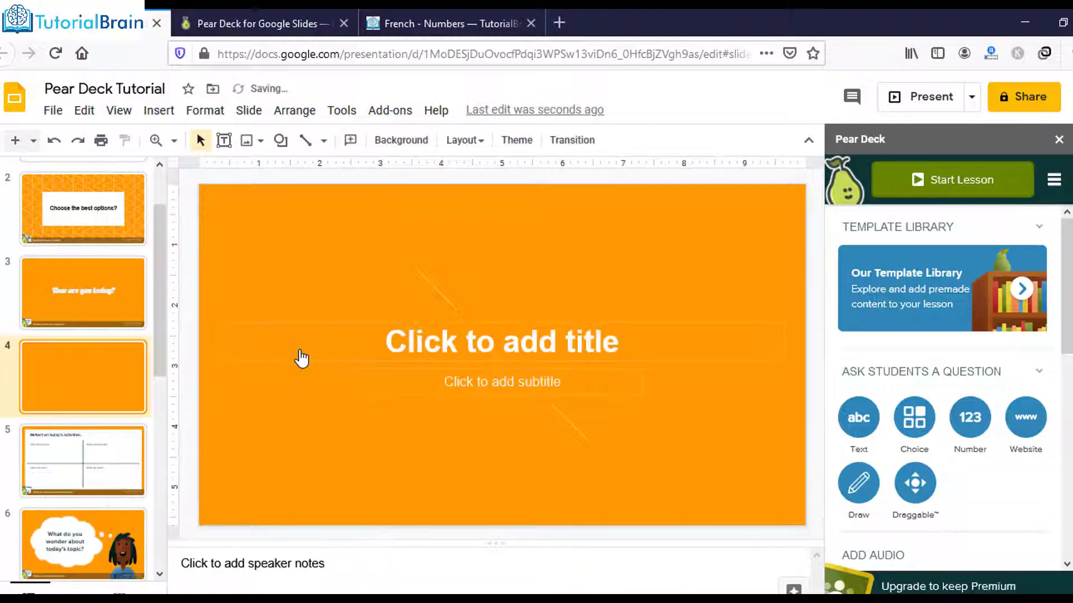
{"action": "left_click", "coordinate": [417, 336]}
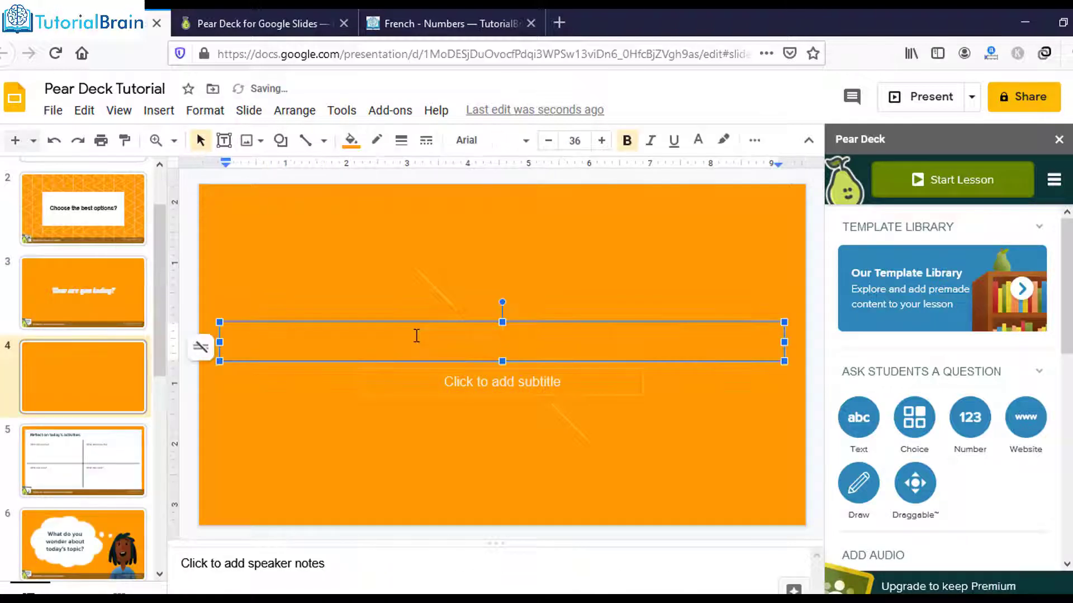
{"action": "type", "text": "Choose the place"}
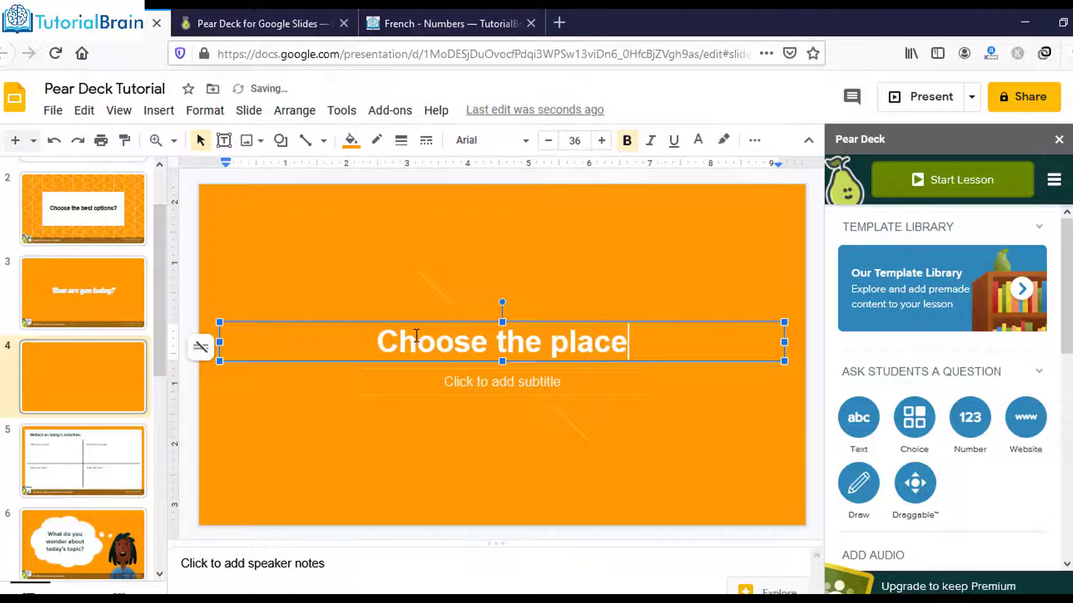
Fill in the subtitle with two lines, "Delhi - Red" and "Chennai - Green"
{"action": "left_click", "coordinate": [430, 385]}
{"action": "type", "text": "Delhi"}
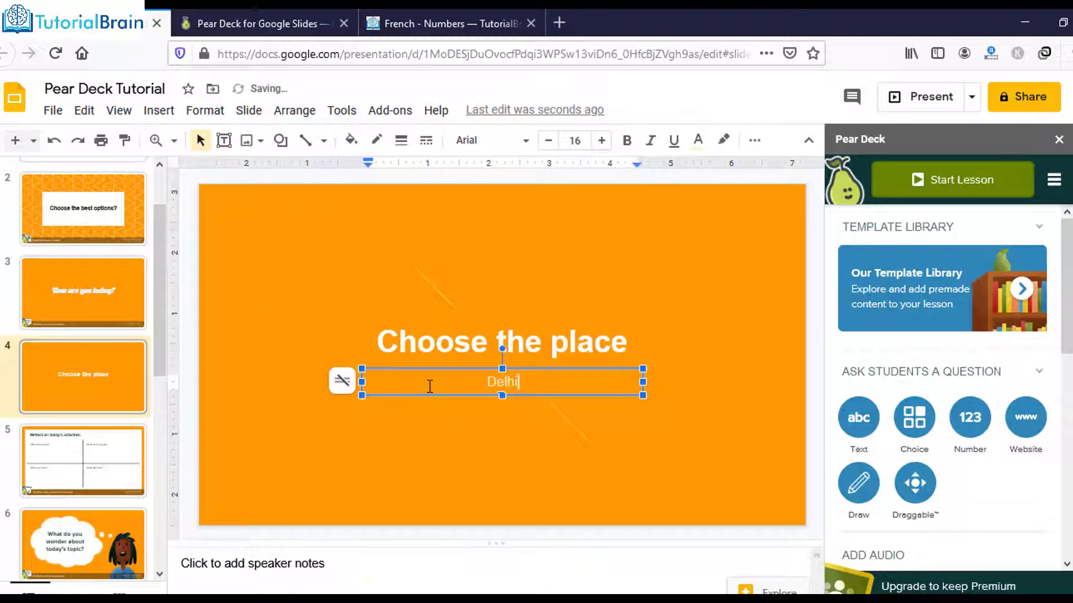
{"action": "type", "text": " - Red"}
{"action": "key", "text": "Return"}
{"action": "type", "text": "Chennai - "}
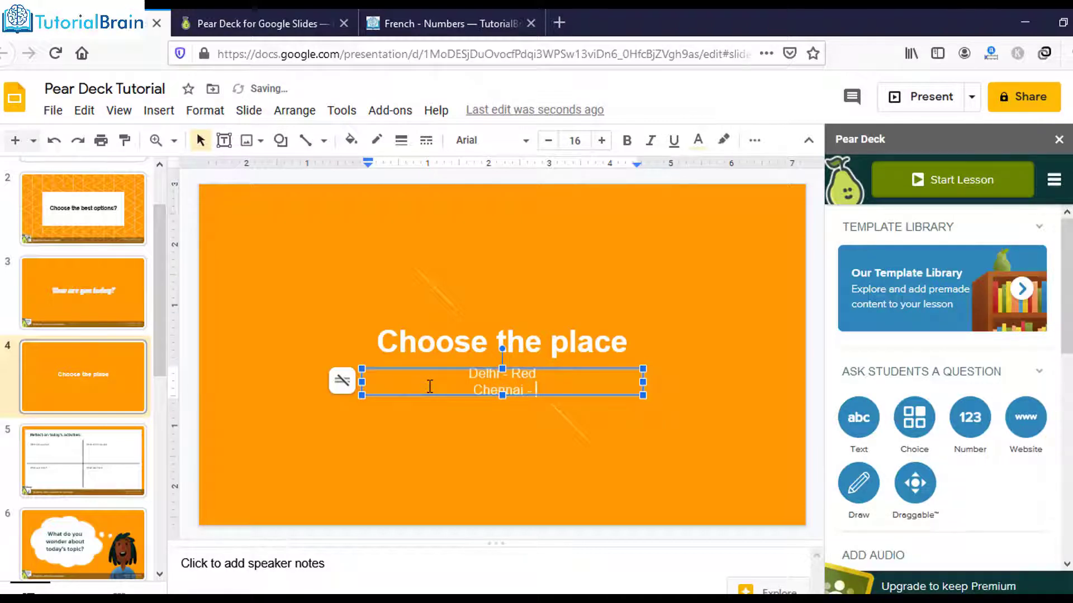
{"action": "type", "text": "Green"}
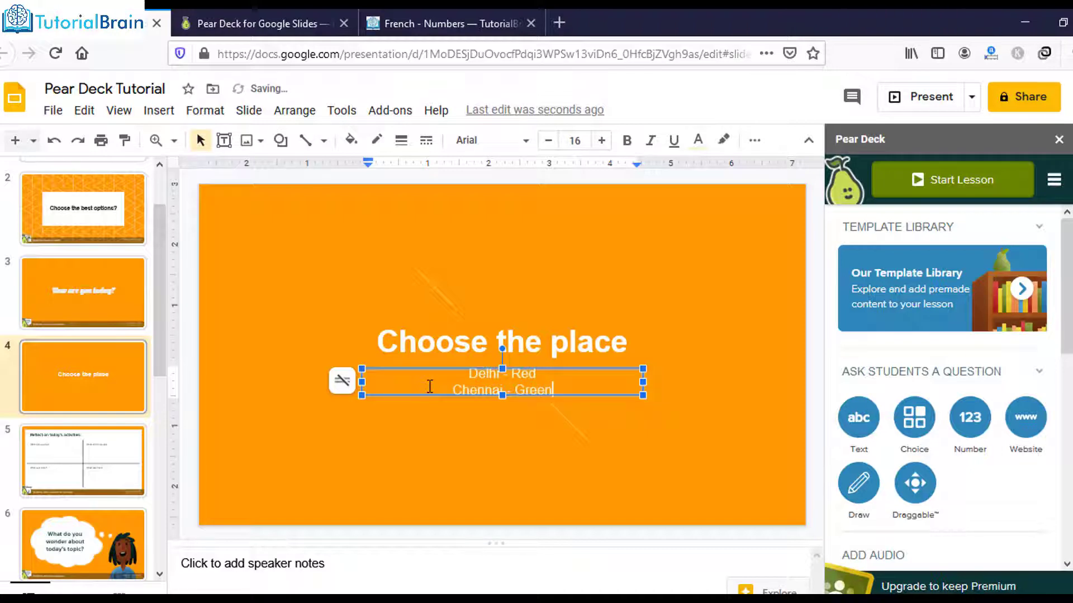
{"action": "left_click", "coordinate": [583, 396]}
{"action": "left_click", "coordinate": [550, 353]}
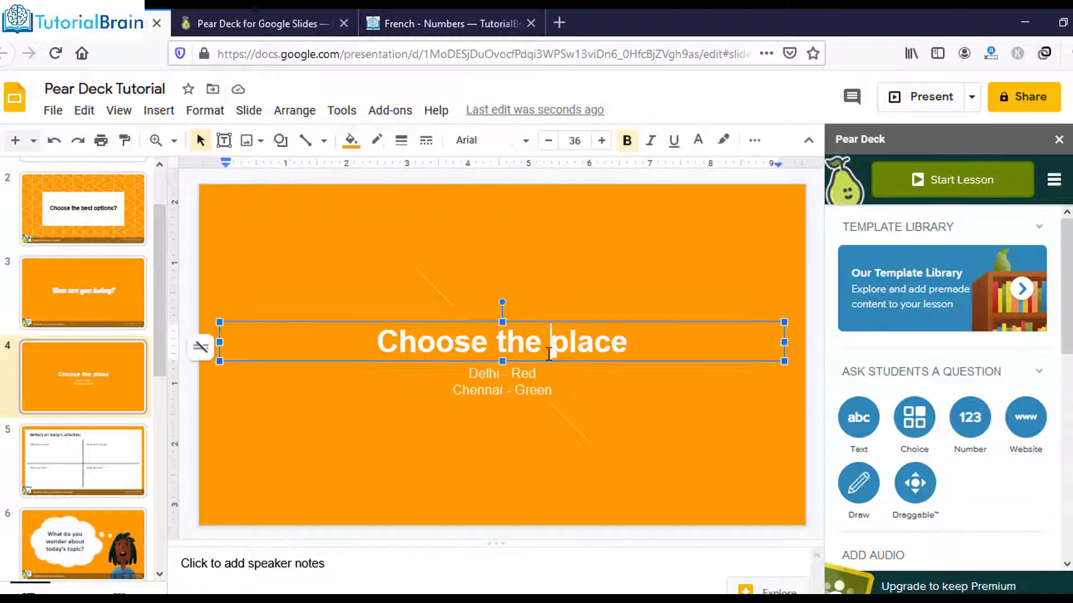
{"action": "left_click", "coordinate": [615, 429]}
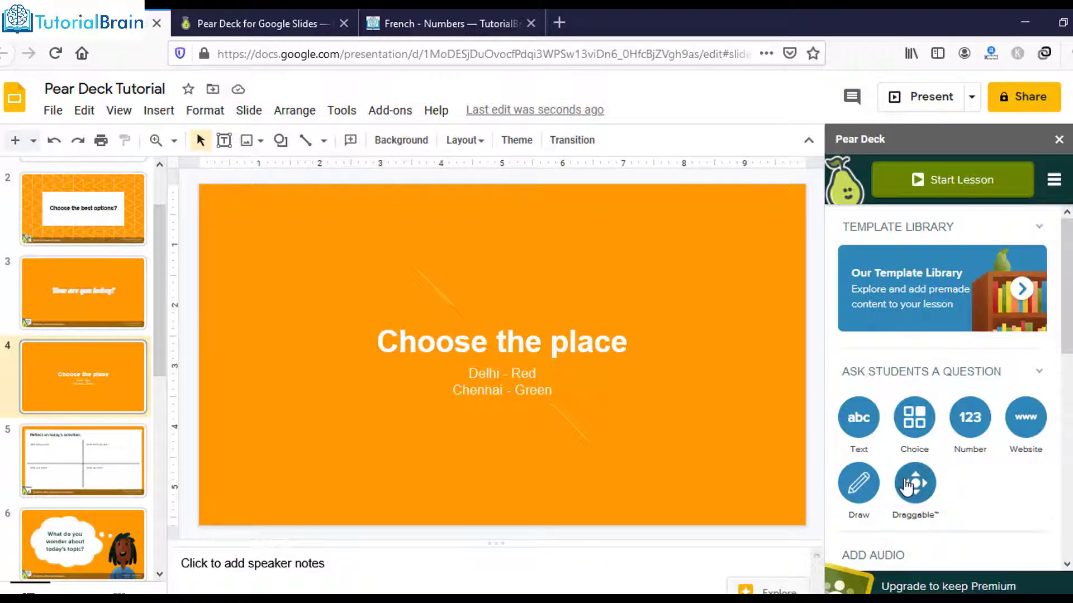
{"action": "left_click", "coordinate": [533, 335]}
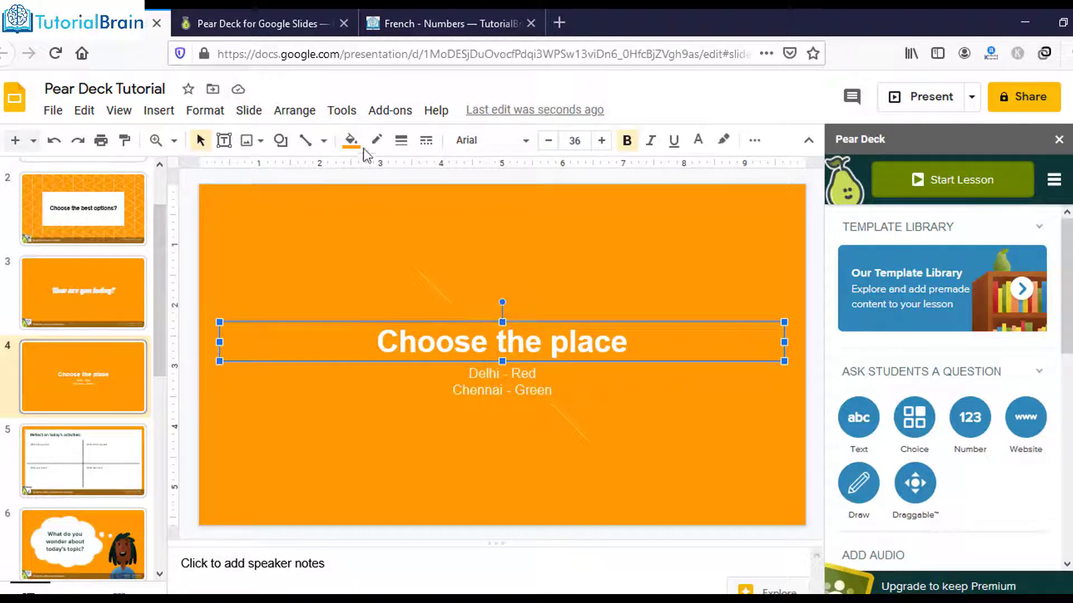
{"action": "left_click", "coordinate": [341, 111]}
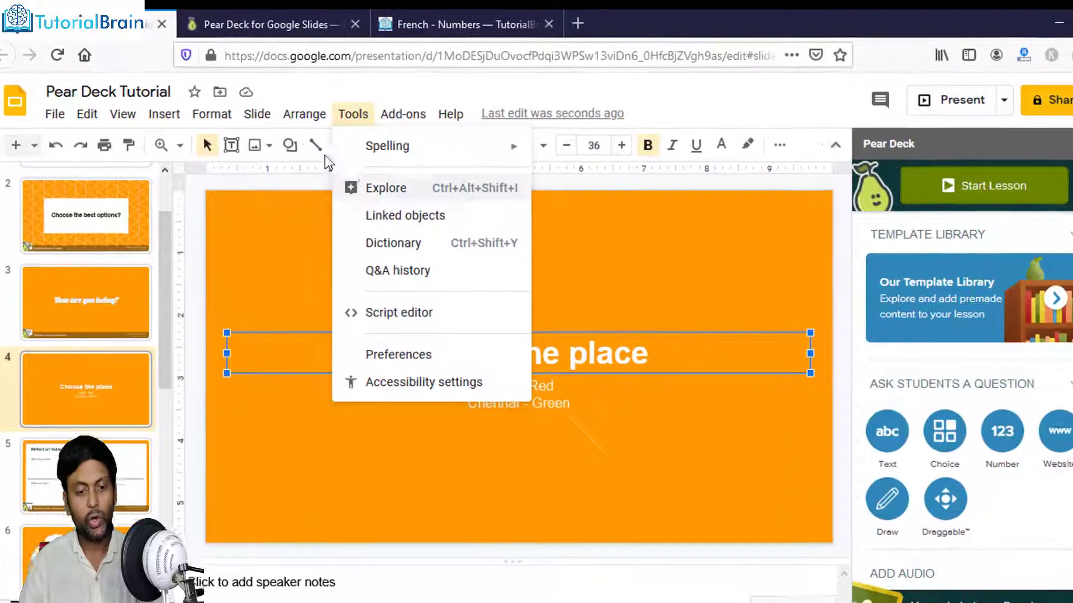
{"action": "left_click", "coordinate": [253, 155]}
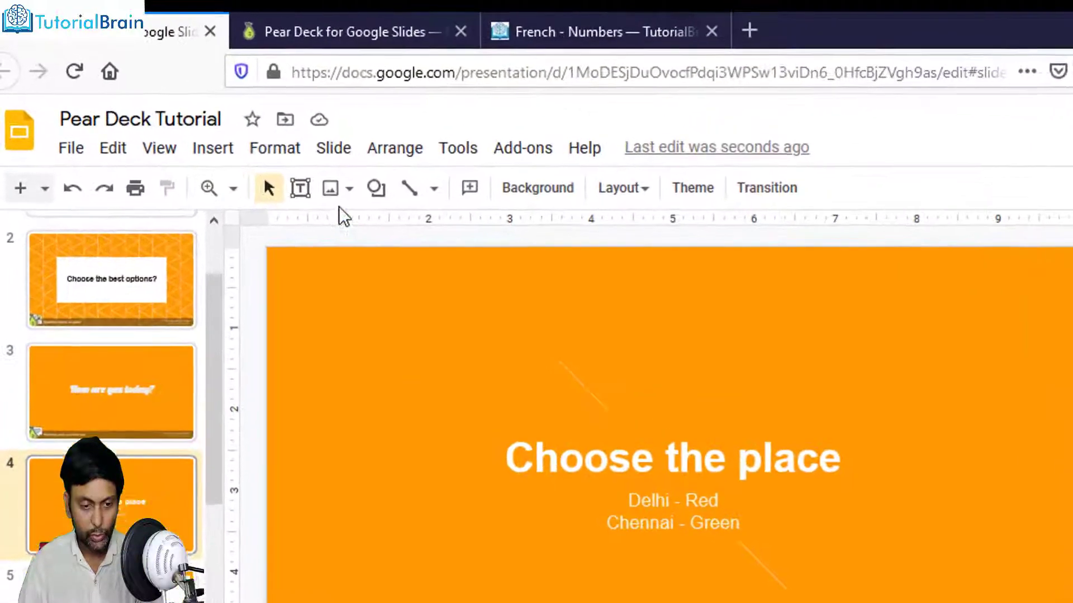
Search the web for images of "map of india with states" and pick the multicoloured states map for the slide
{"action": "left_click", "coordinate": [332, 193]}
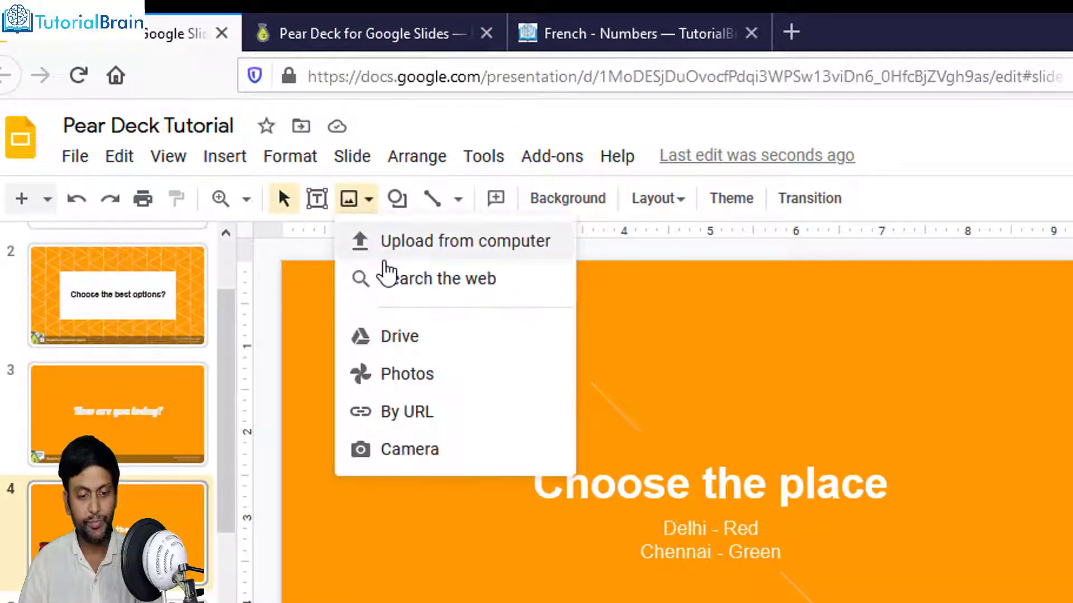
{"action": "left_click", "coordinate": [413, 279]}
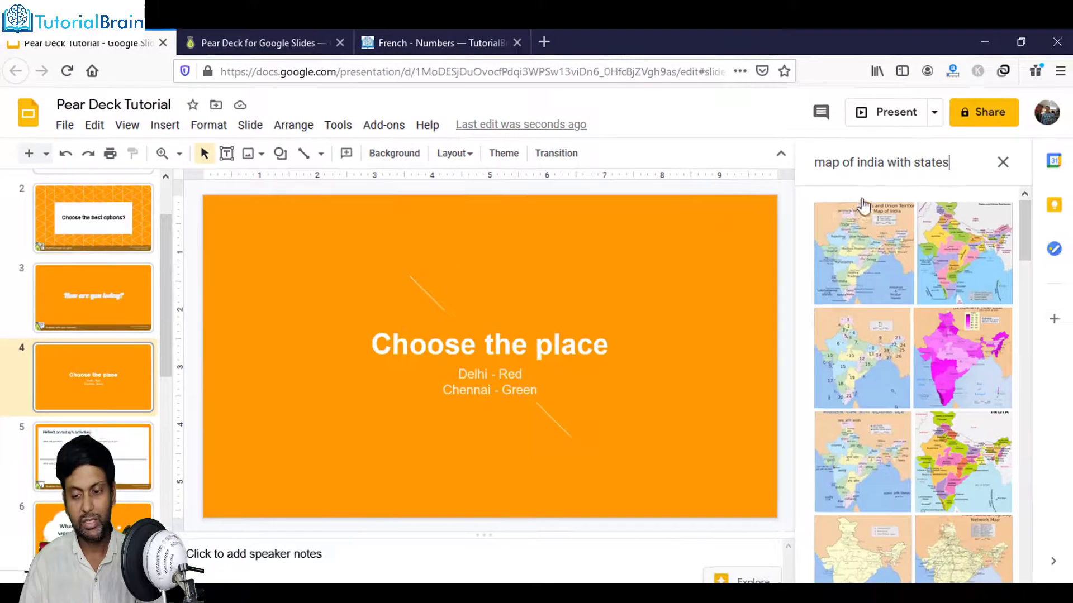
{"action": "left_click", "coordinate": [914, 160]}
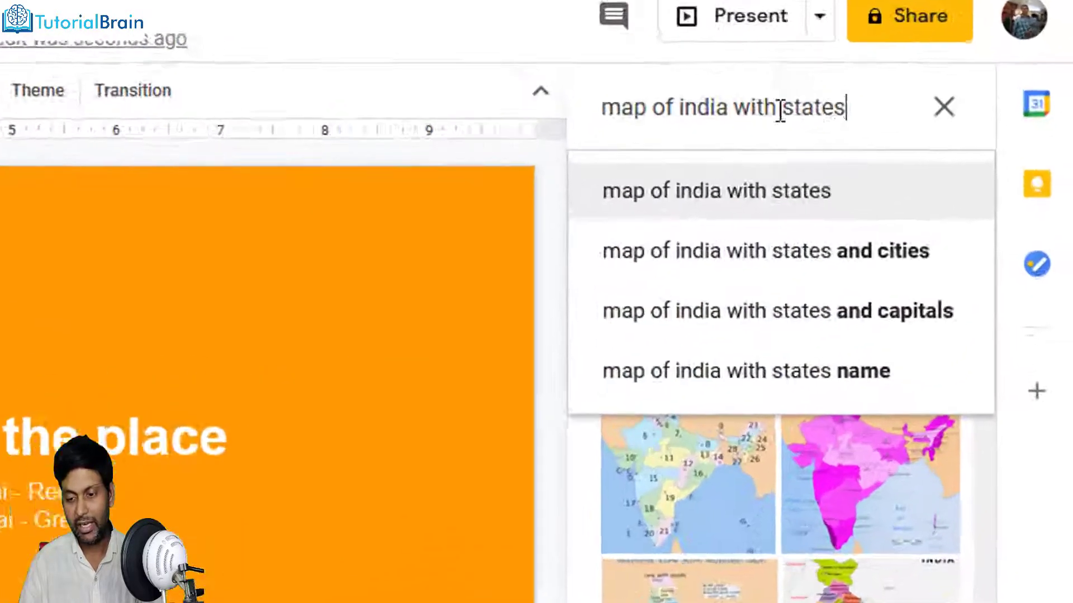
{"action": "left_click_drag", "start_coordinate": [846, 108], "coordinate": [603, 109]}
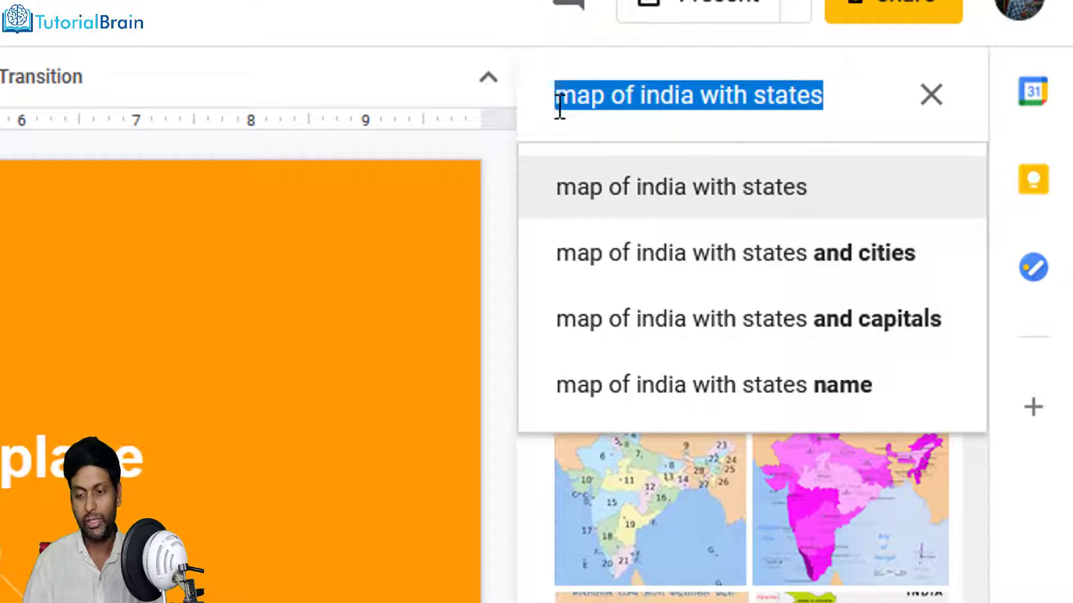
{"action": "left_click", "coordinate": [826, 106]}
{"action": "key", "text": "Return"}
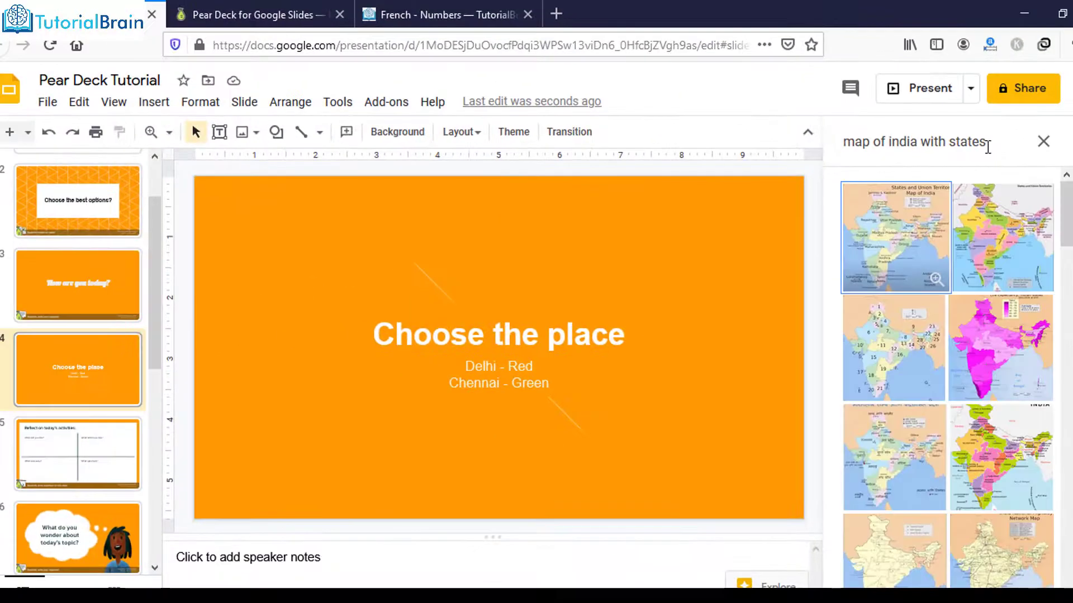
{"action": "left_click", "coordinate": [1006, 227]}
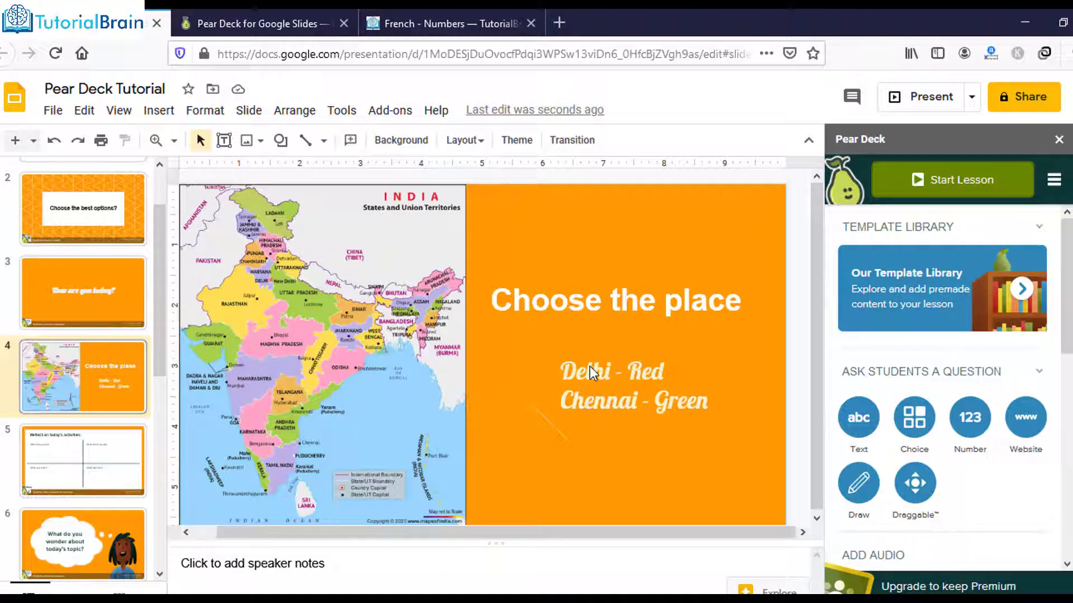
Start a Pear Deck Draggable question on the map slide and set its first draggable item to a blue flag
{"action": "left_click", "coordinate": [914, 484]}
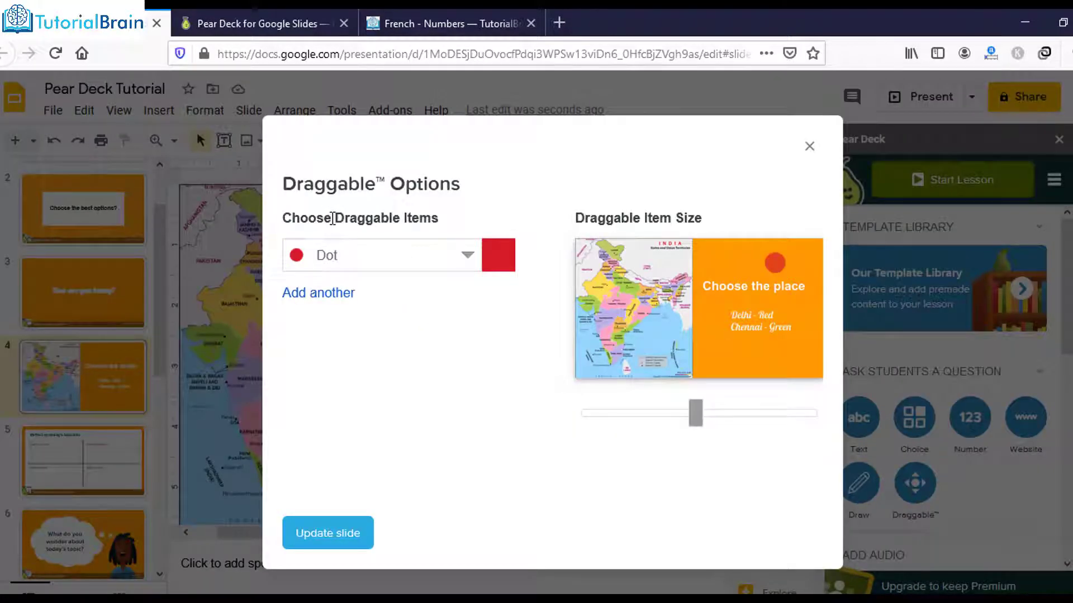
{"action": "left_click", "coordinate": [378, 260]}
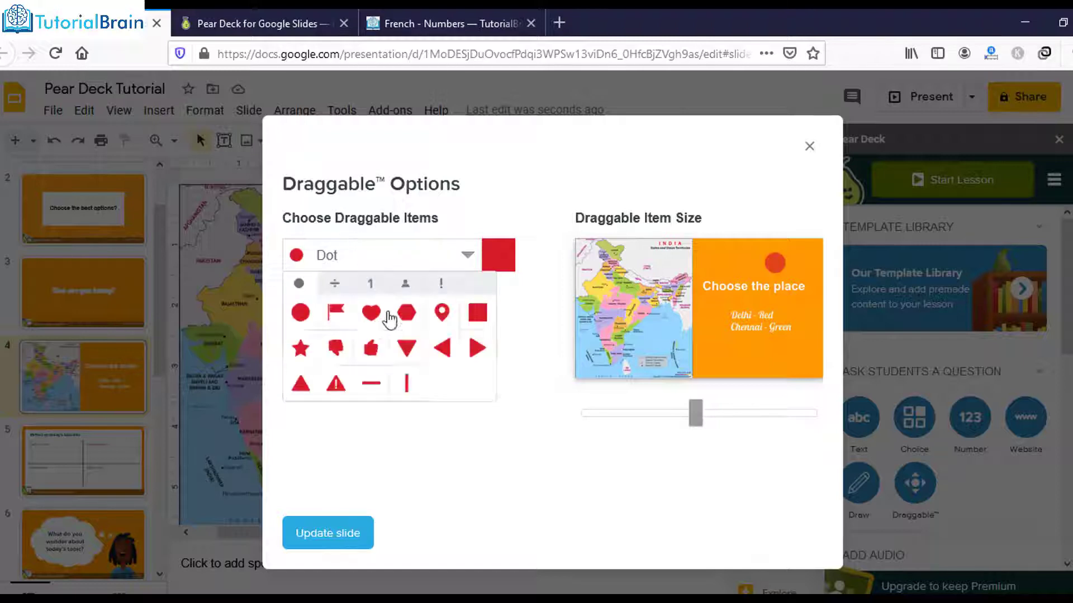
{"action": "left_click", "coordinate": [336, 313]}
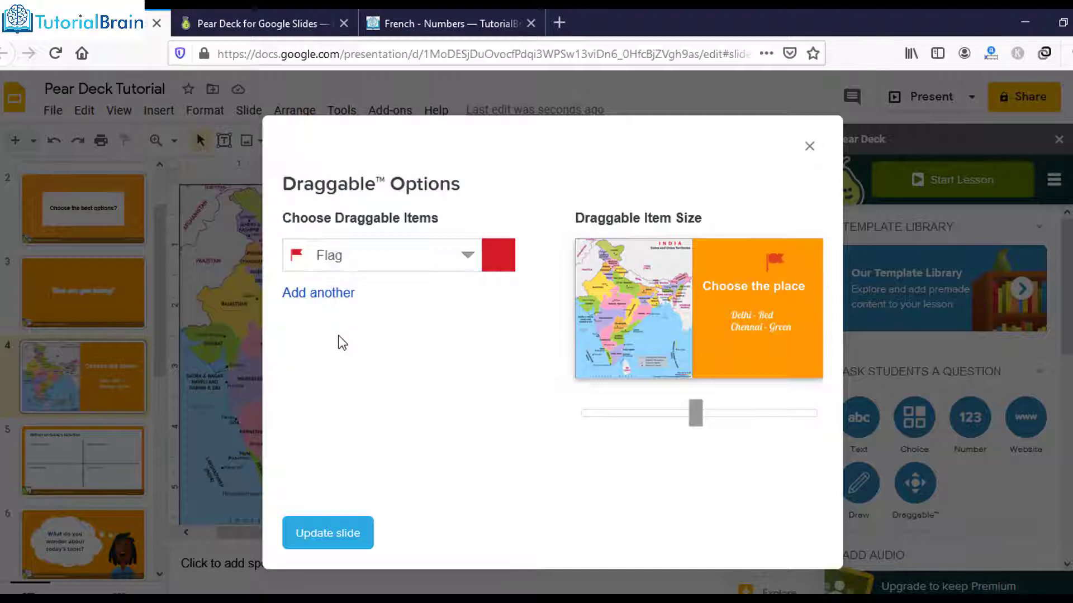
{"action": "left_click", "coordinate": [504, 259]}
{"action": "left_click", "coordinate": [504, 289]}
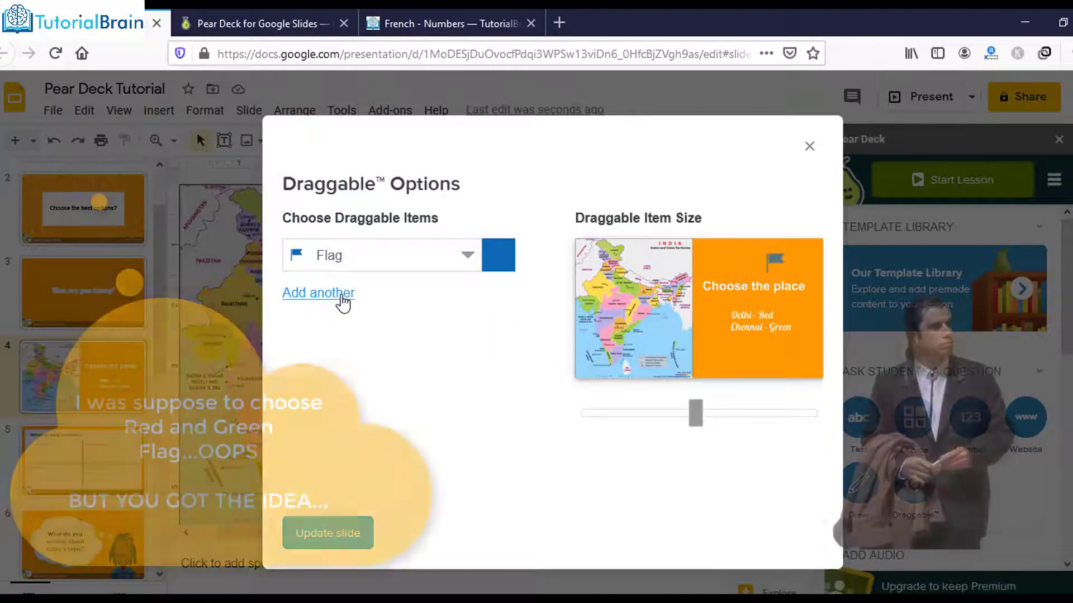
Add a second draggable flag in green and update the slide with the draggable items
{"action": "left_click", "coordinate": [338, 294]}
{"action": "left_click", "coordinate": [491, 311]}
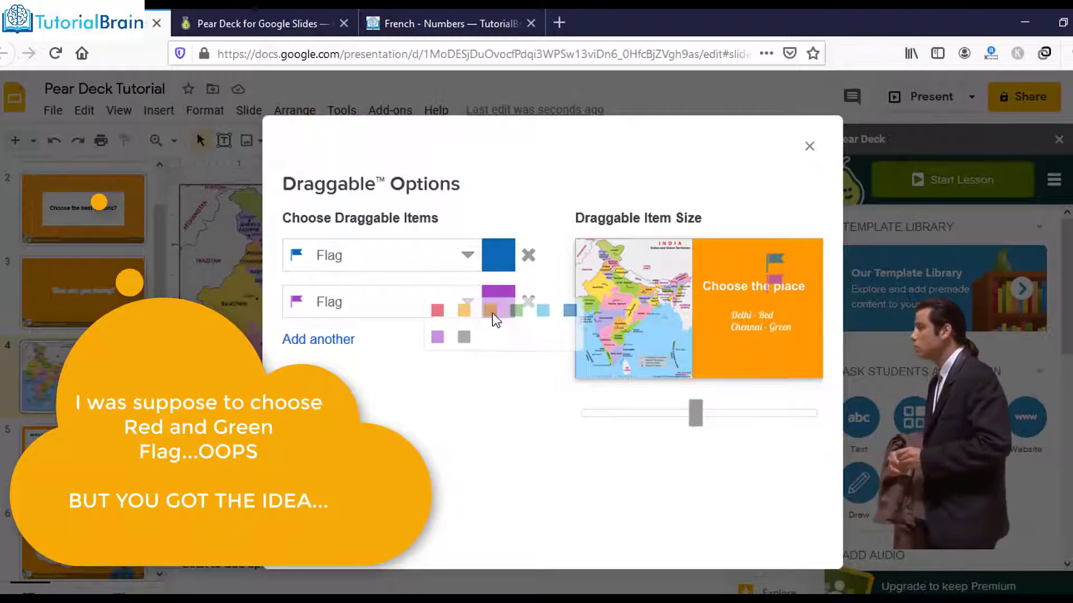
{"action": "left_click", "coordinate": [436, 336]}
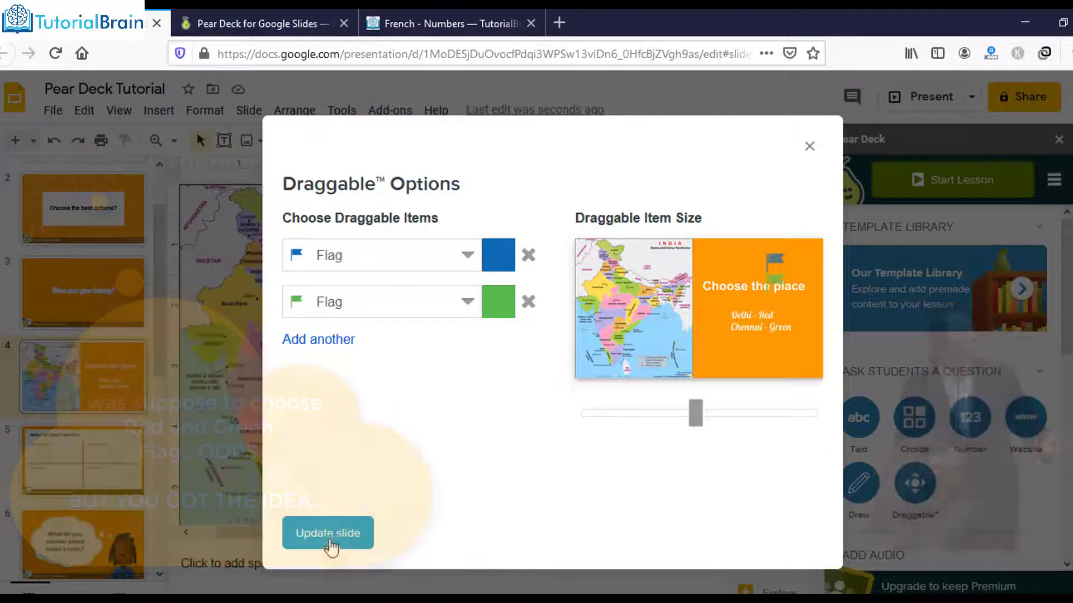
{"action": "left_click", "coordinate": [333, 538]}
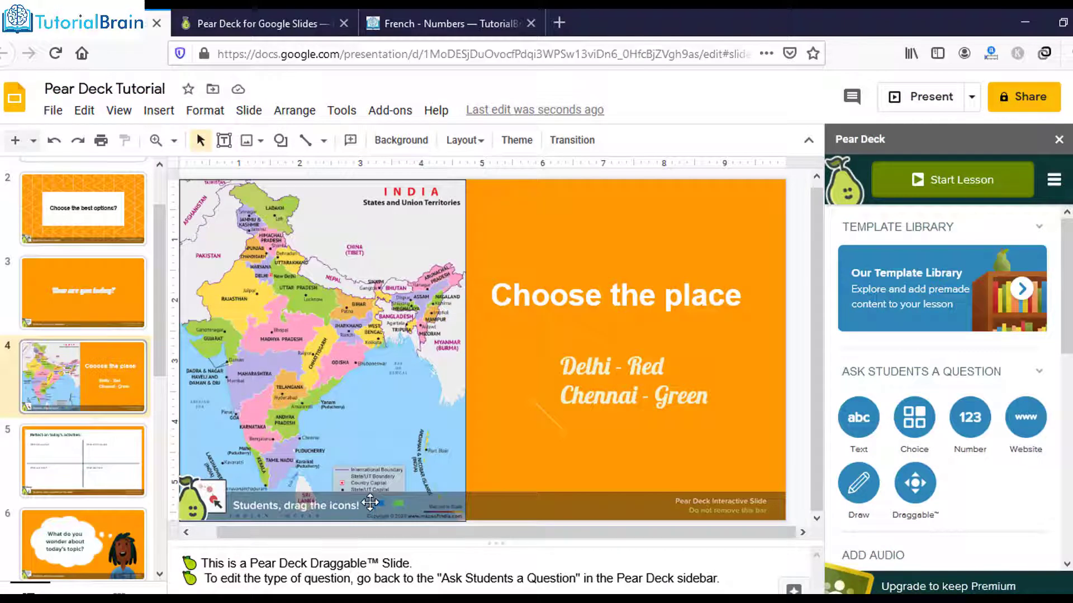
{"action": "left_click", "coordinate": [340, 508]}
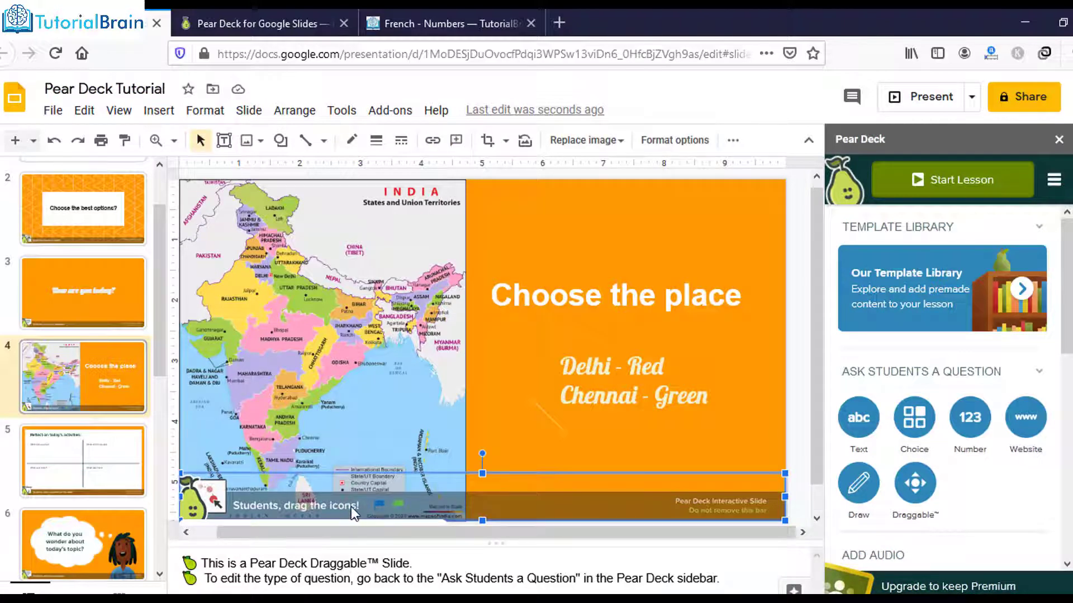
Review the Pear Deck question bars on the "Choose the best options?" and "How are you today?" slides
{"action": "left_click", "coordinate": [78, 300]}
{"action": "scroll", "coordinate": [86, 260], "scroll_direction": "up", "scroll_amount": 2}
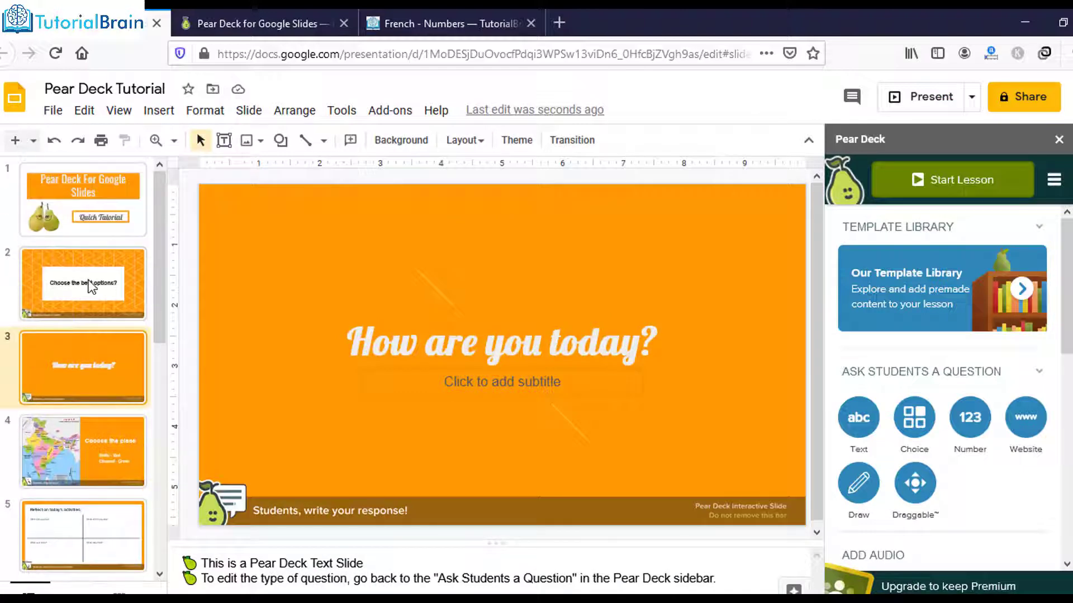
{"action": "left_click", "coordinate": [91, 288]}
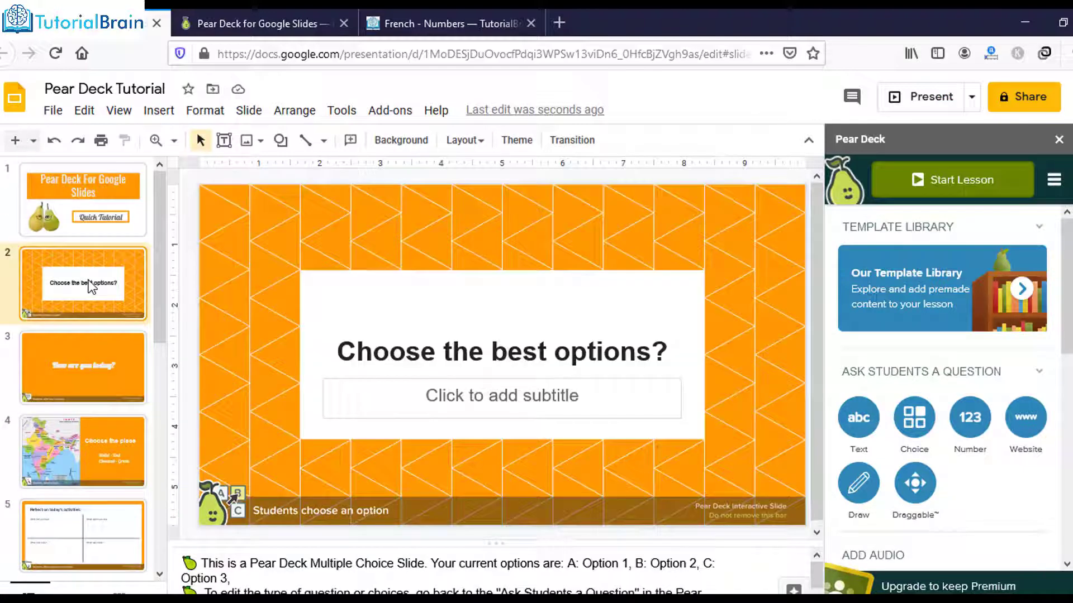
{"action": "left_click", "coordinate": [361, 508]}
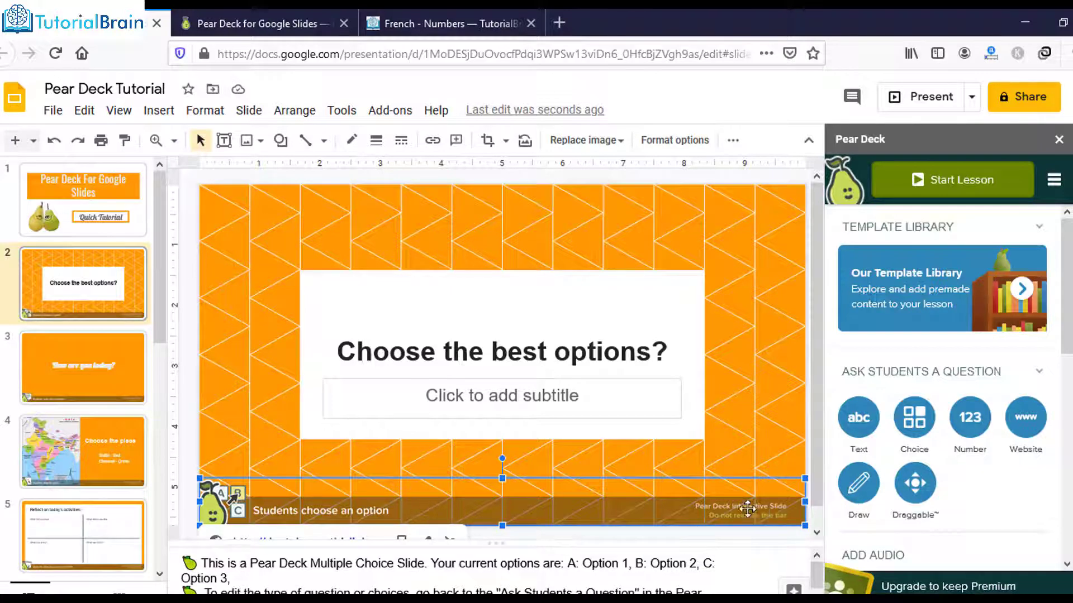
{"action": "left_click", "coordinate": [126, 356]}
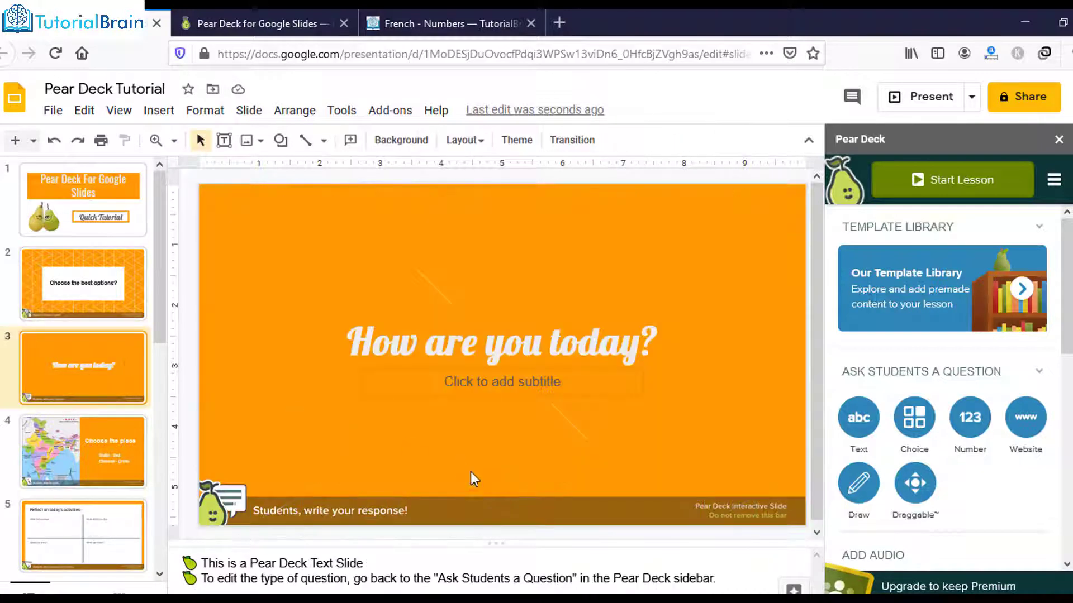
{"action": "left_click", "coordinate": [712, 515]}
{"action": "scroll", "coordinate": [713, 511], "scroll_direction": "down", "scroll_amount": 1}
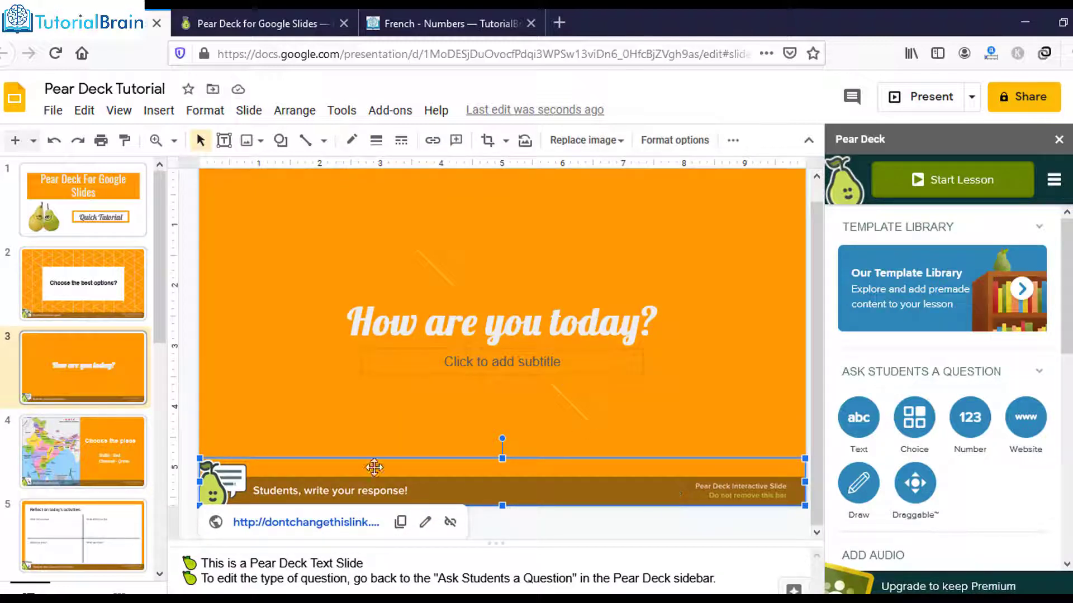
Review the text on the "Choose the place" map slide and the "Reflect on today's activities:" slide
{"action": "left_click", "coordinate": [74, 450]}
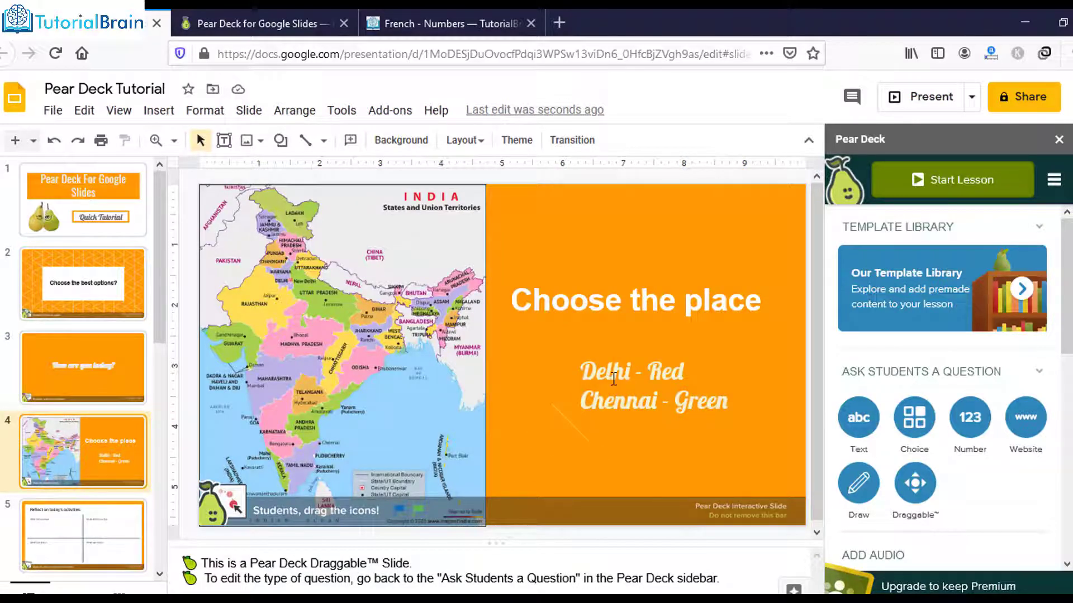
{"action": "left_click", "coordinate": [633, 373]}
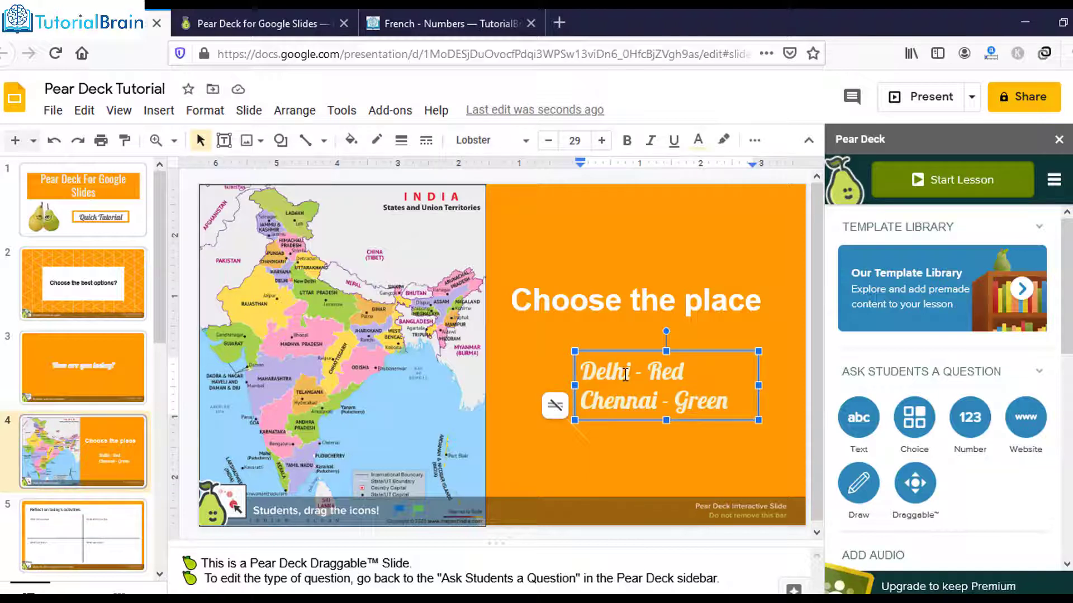
{"action": "left_click", "coordinate": [616, 373]}
{"action": "left_click", "coordinate": [738, 283]}
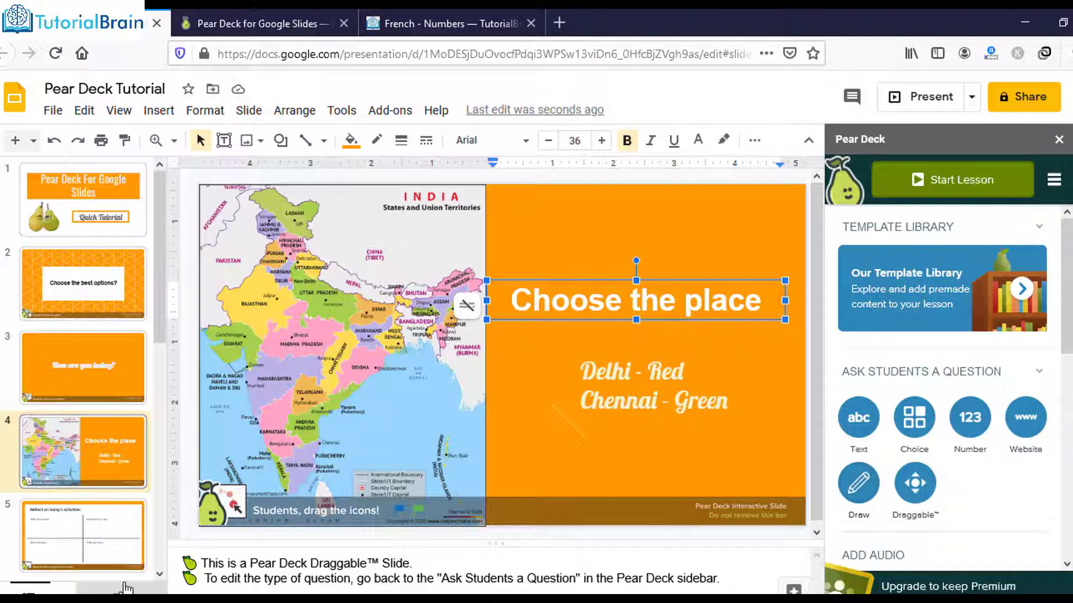
{"action": "left_click", "coordinate": [95, 537]}
{"action": "scroll", "coordinate": [94, 535], "scroll_direction": "down", "scroll_amount": 2}
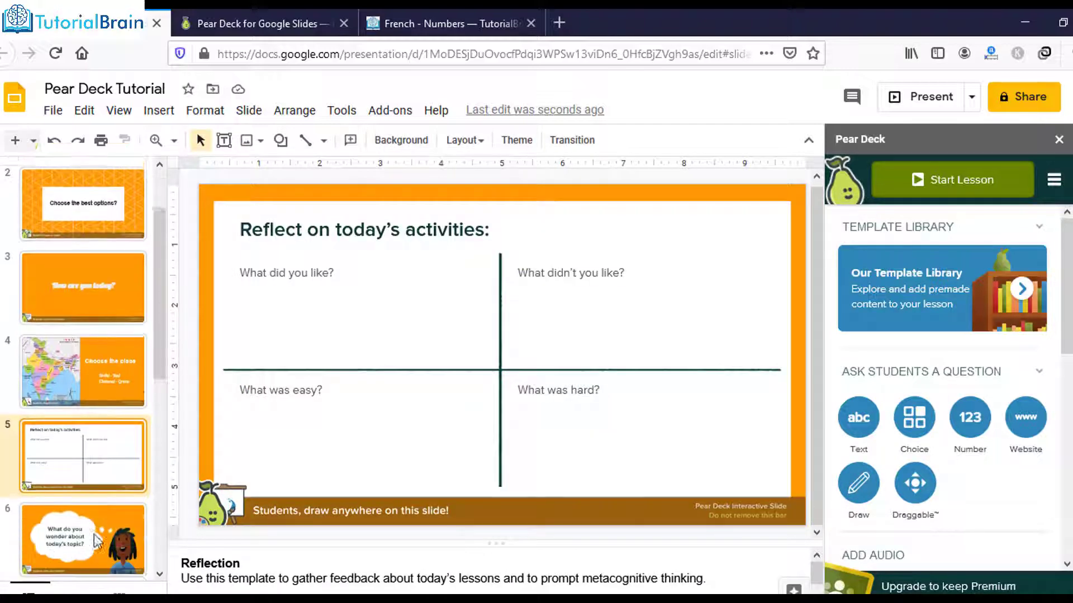
{"action": "left_click", "coordinate": [271, 230]}
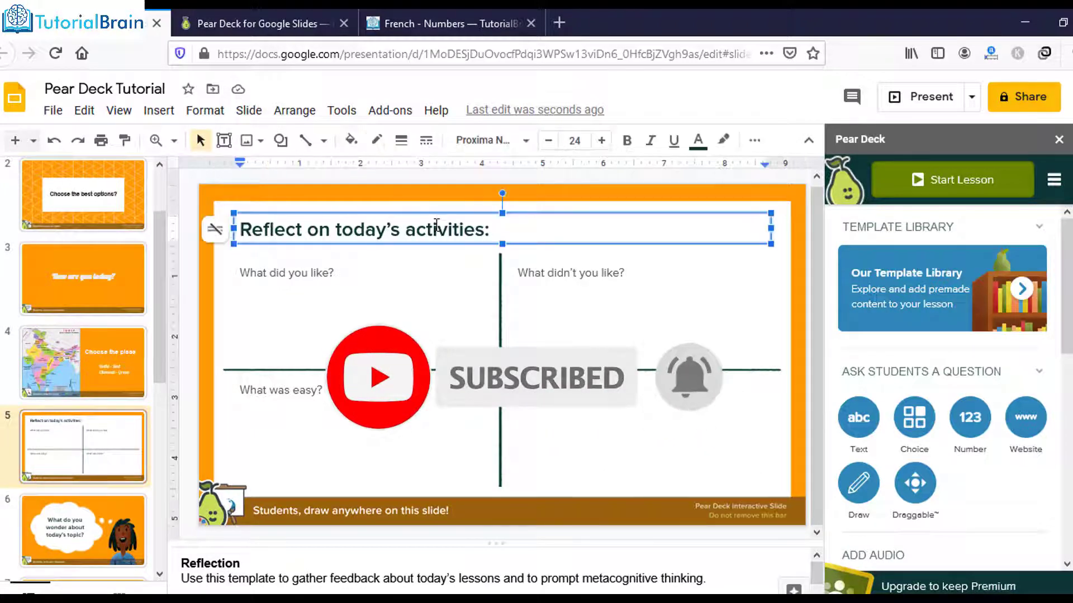
{"action": "left_click", "coordinate": [308, 280]}
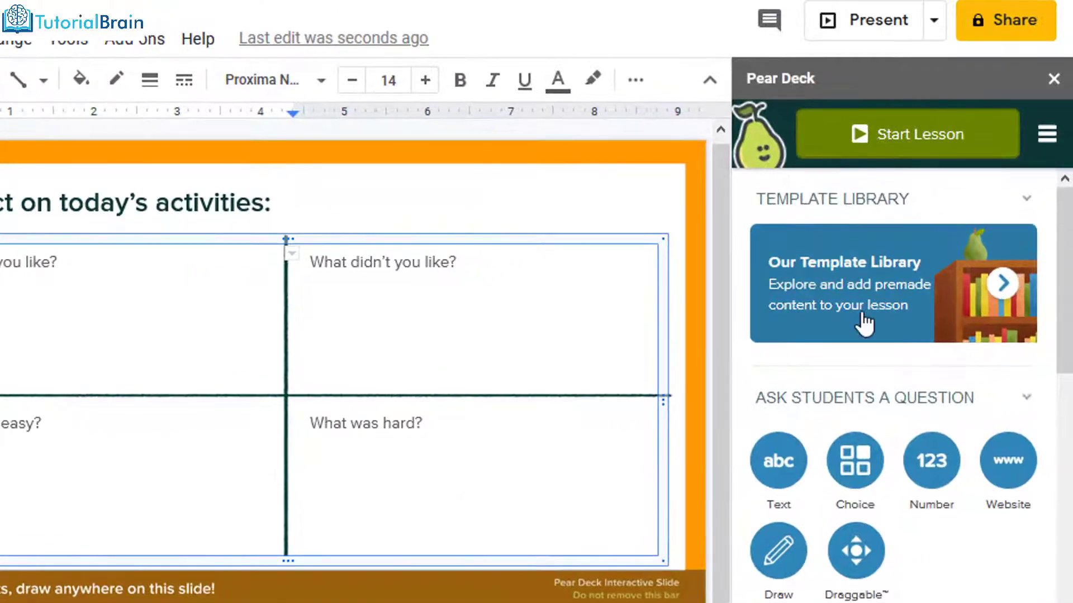
Browse the Beginning of Lesson templates in Pear Deck's Template Library
{"action": "left_click", "coordinate": [1002, 288]}
{"action": "scroll", "coordinate": [940, 344], "scroll_direction": "down", "scroll_amount": 2}
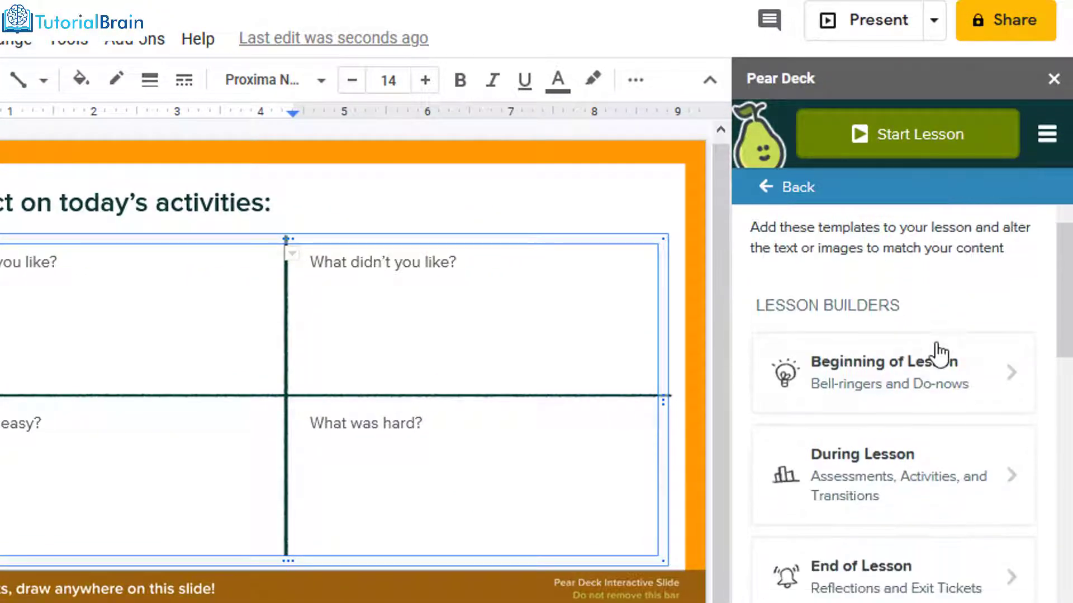
{"action": "scroll", "coordinate": [928, 349], "scroll_direction": "down", "scroll_amount": 2}
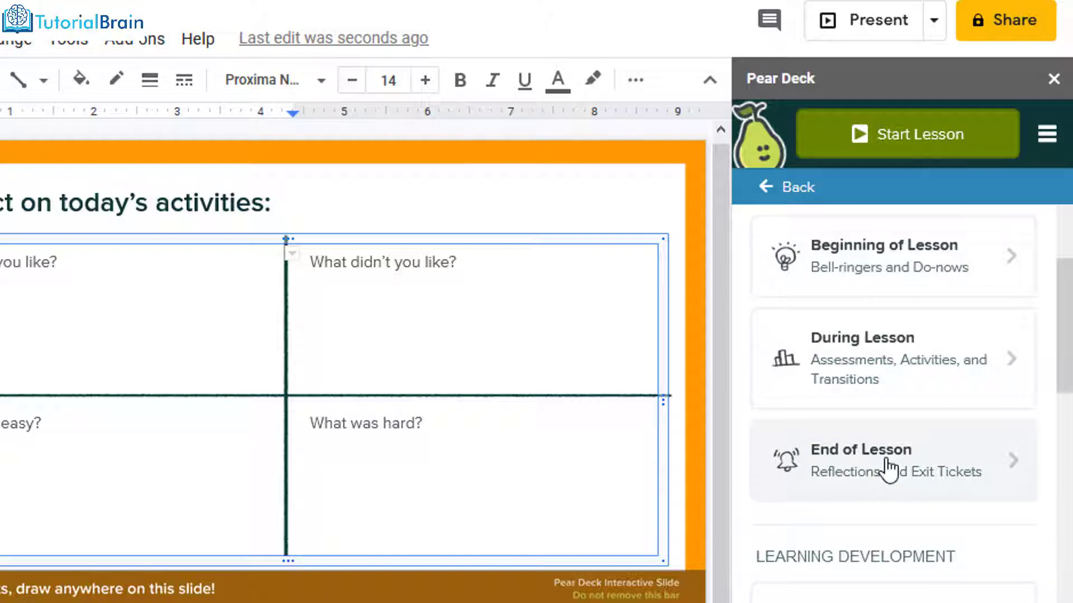
{"action": "left_click", "coordinate": [978, 270]}
{"action": "scroll", "coordinate": [921, 349], "scroll_direction": "down", "scroll_amount": 10}
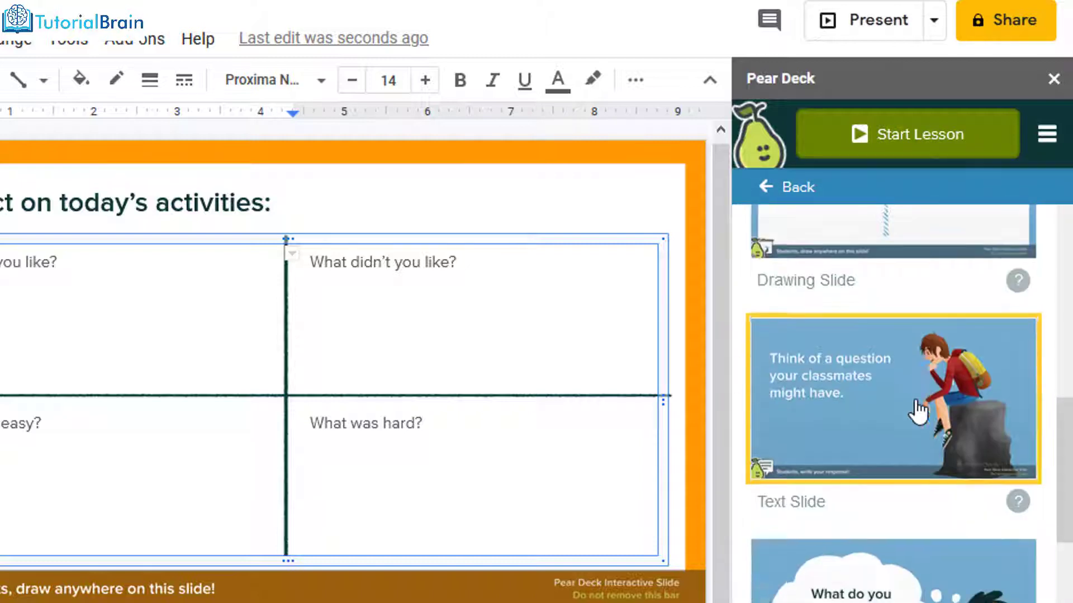
{"action": "scroll", "coordinate": [918, 410], "scroll_direction": "down", "scroll_amount": 5}
{"action": "scroll", "coordinate": [910, 503], "scroll_direction": "up", "scroll_amount": 10}
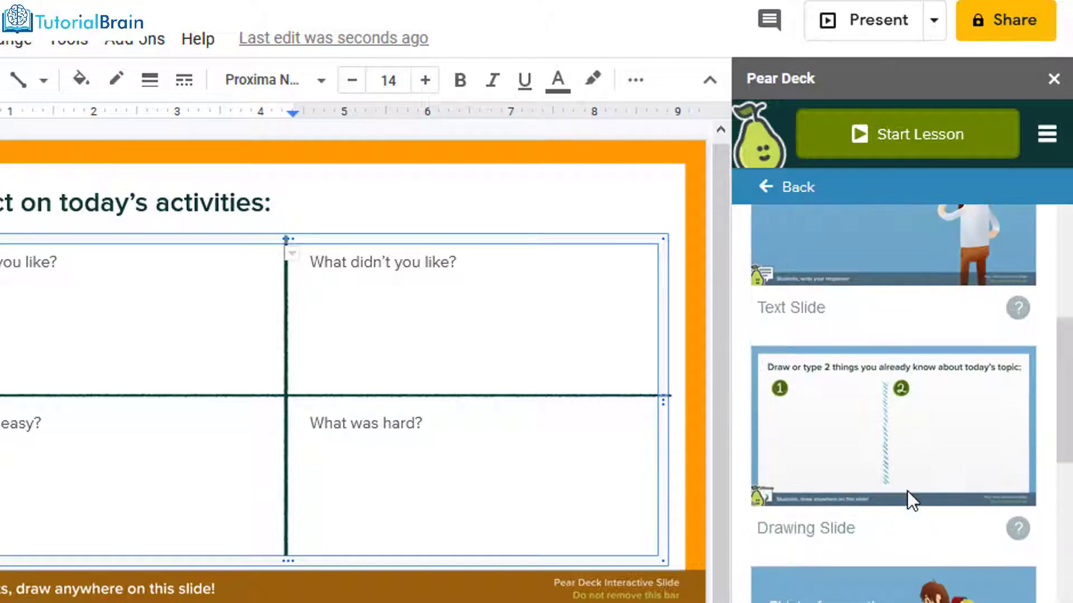
Browse the During Lesson templates and the Learning Development categories of the Template Library
{"action": "left_click", "coordinate": [767, 190]}
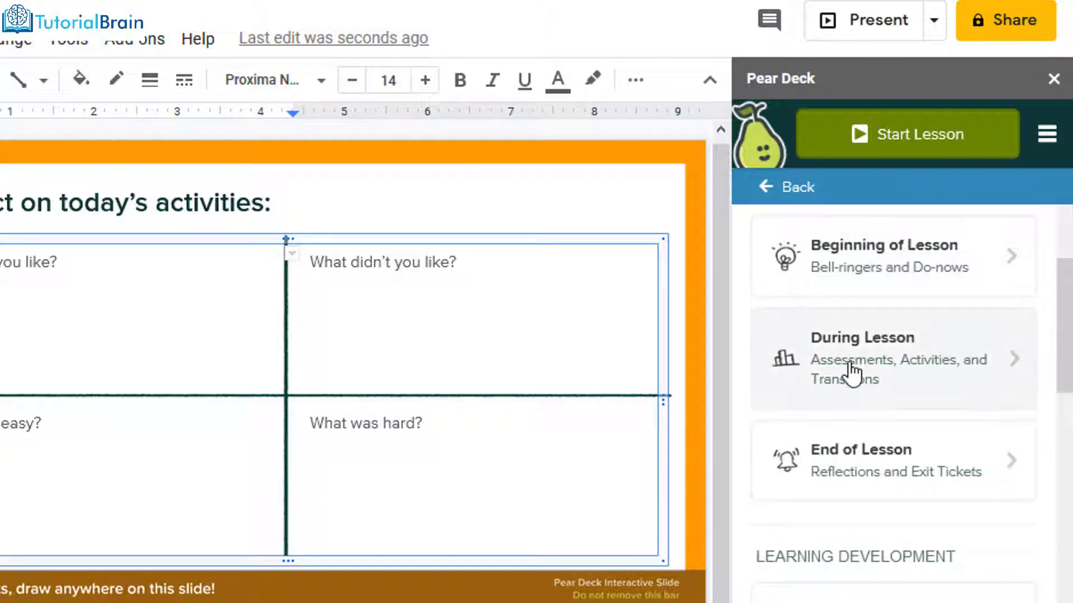
{"action": "left_click", "coordinate": [895, 380]}
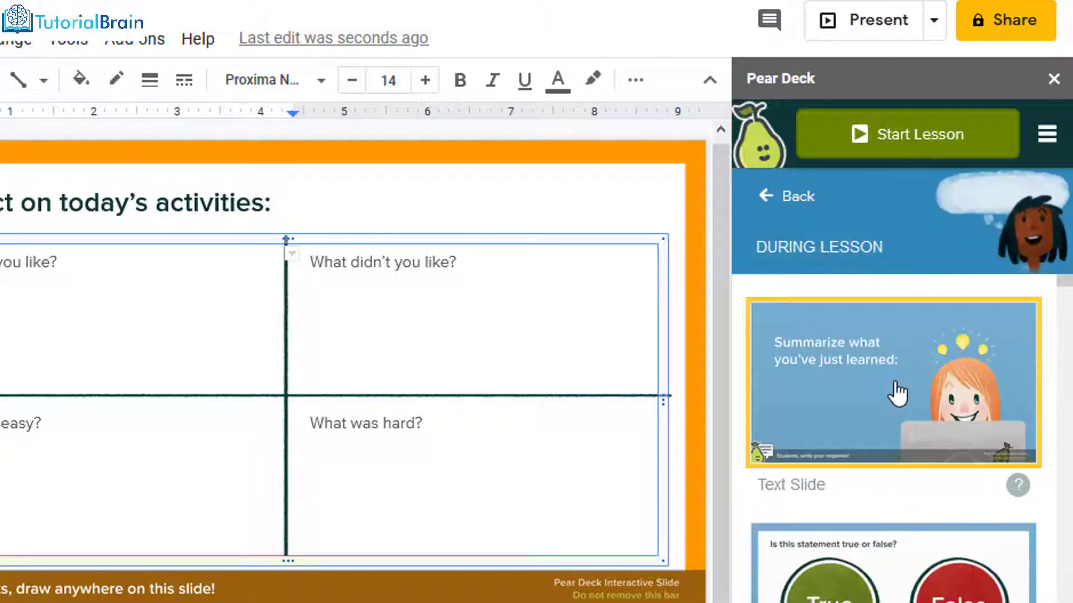
{"action": "scroll", "coordinate": [897, 390], "scroll_direction": "down", "scroll_amount": 4}
{"action": "scroll", "coordinate": [900, 402], "scroll_direction": "down", "scroll_amount": 10}
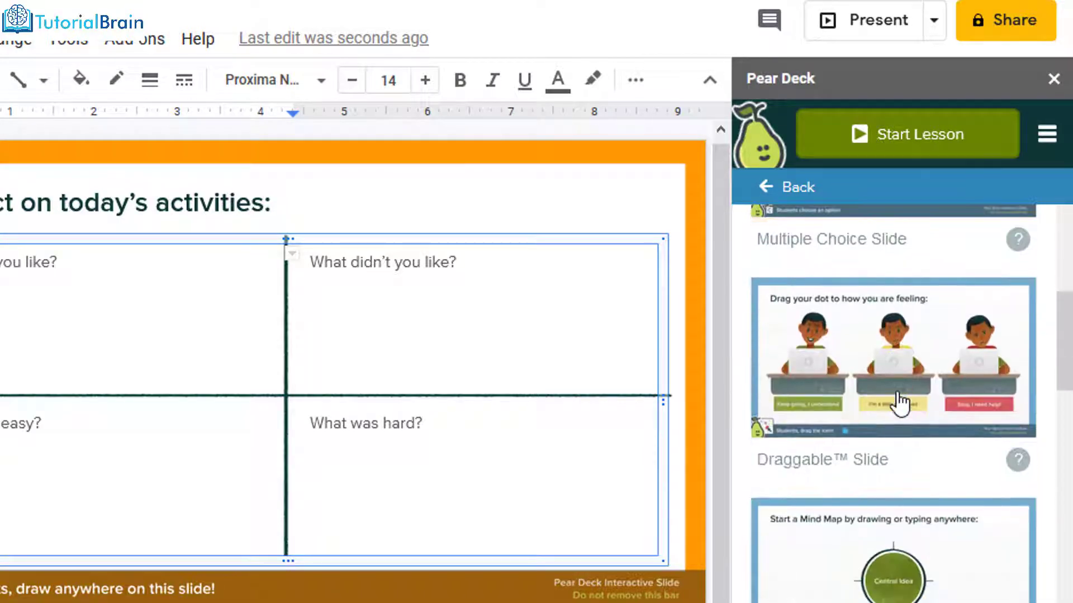
{"action": "scroll", "coordinate": [894, 391], "scroll_direction": "down", "scroll_amount": 3}
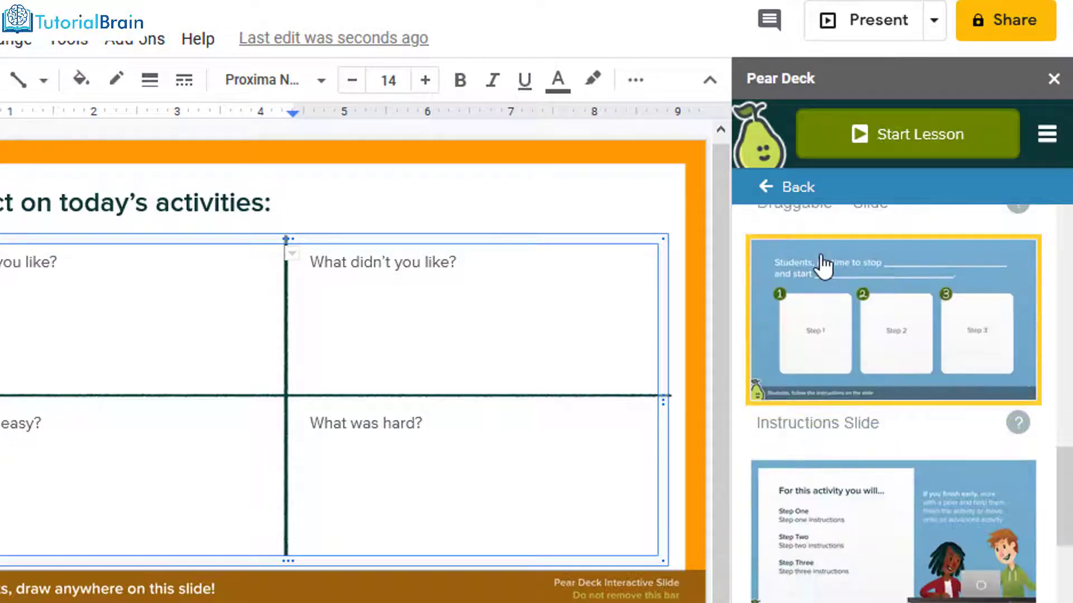
{"action": "left_click", "coordinate": [773, 190]}
{"action": "scroll", "coordinate": [922, 410], "scroll_direction": "down", "scroll_amount": 4}
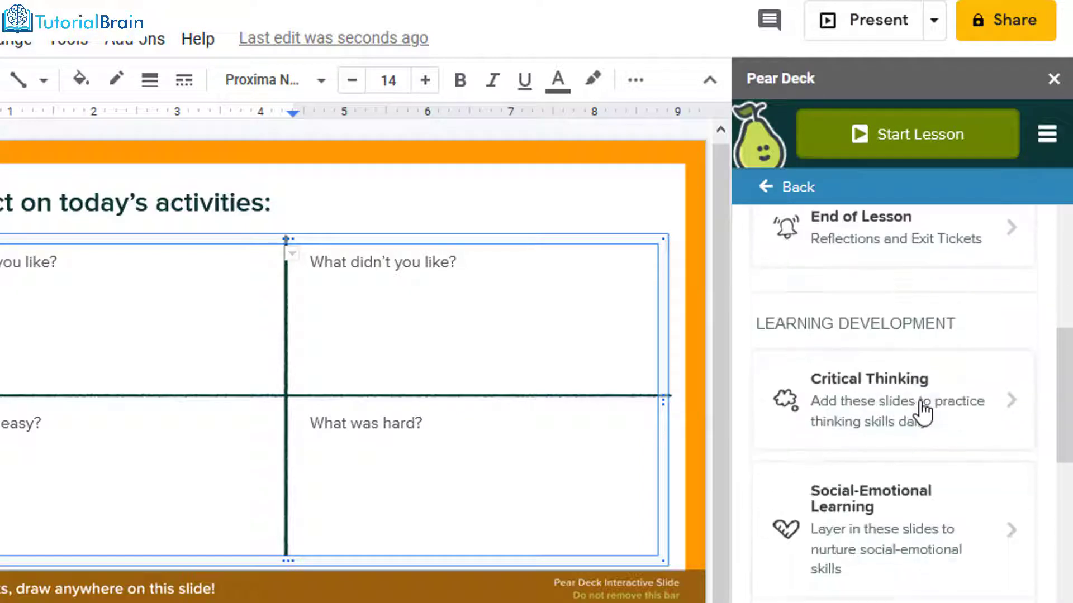
Leave the Template Library and view the Add Audio to Slide option for the reflection slide, closing it again
{"action": "left_click", "coordinate": [771, 194]}
{"action": "scroll", "coordinate": [939, 425], "scroll_direction": "down", "scroll_amount": 3}
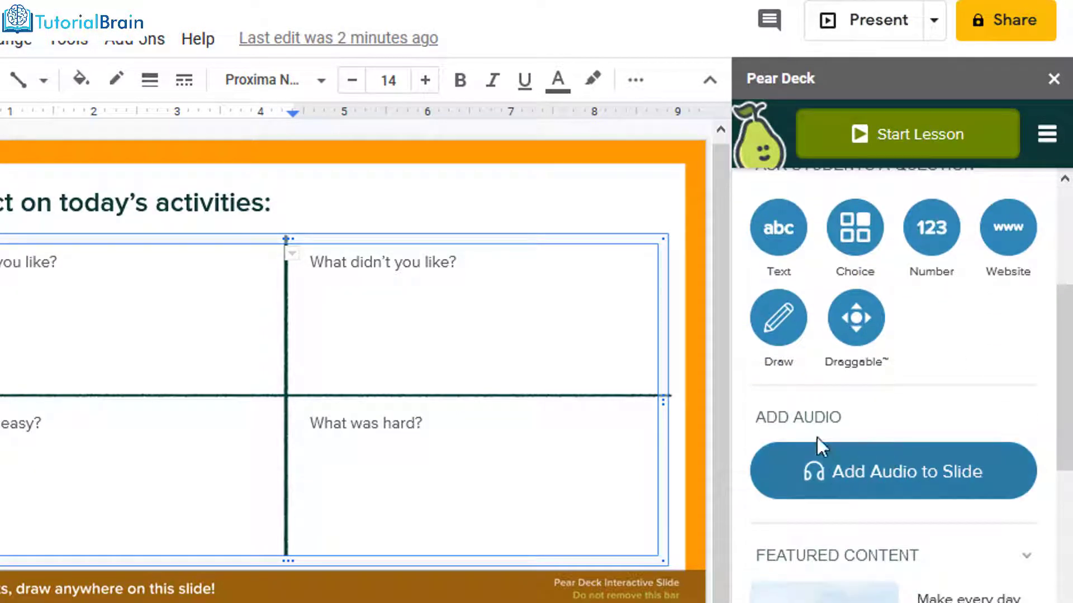
{"action": "left_click", "coordinate": [866, 475]}
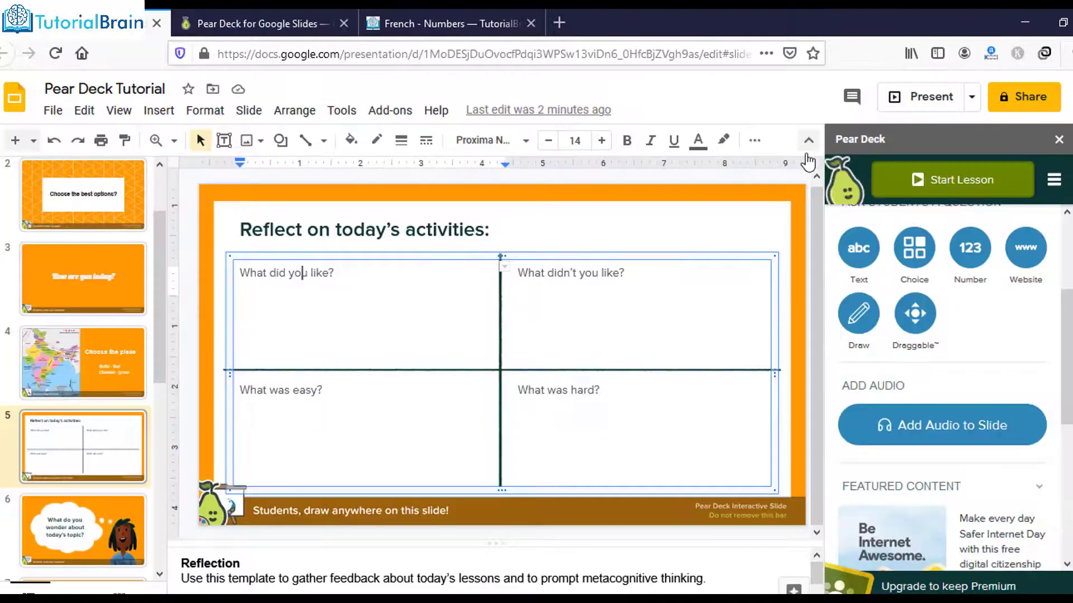
{"action": "left_click", "coordinate": [810, 146]}
Look up the French word for the number 4 on the TutorialBrain "French – Numbers" page
{"action": "left_click", "coordinate": [439, 23]}
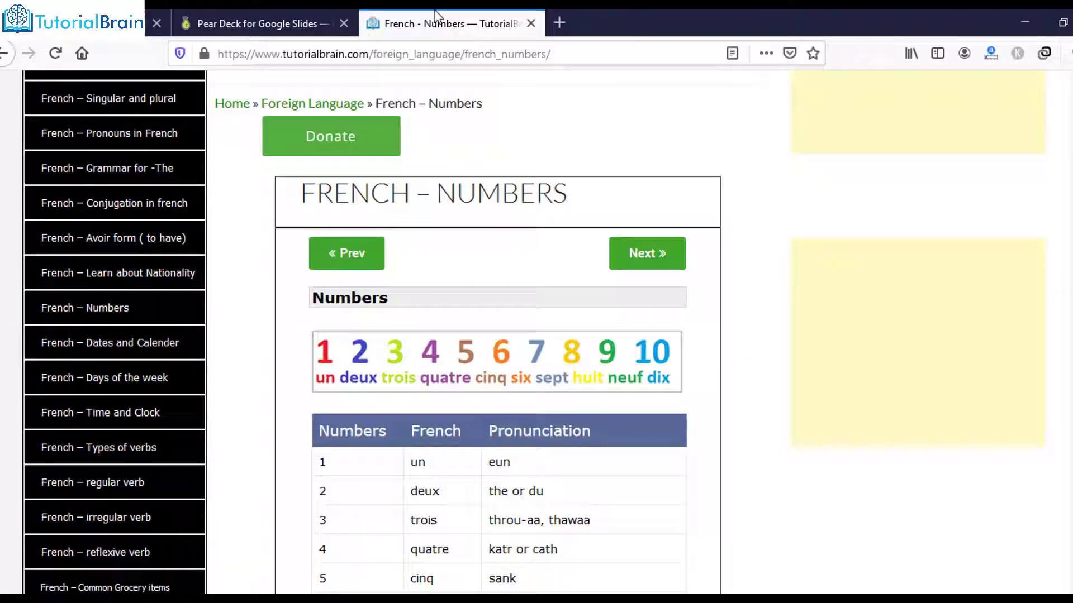
{"action": "scroll", "coordinate": [434, 320], "scroll_direction": "down", "scroll_amount": 2}
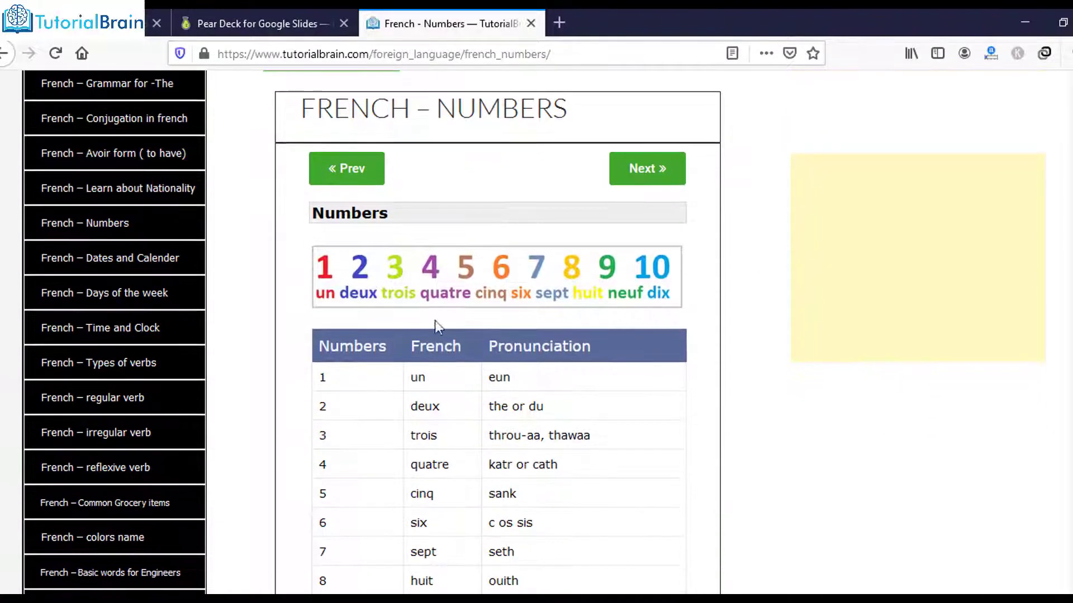
{"action": "scroll", "coordinate": [427, 369], "scroll_direction": "down", "scroll_amount": 2}
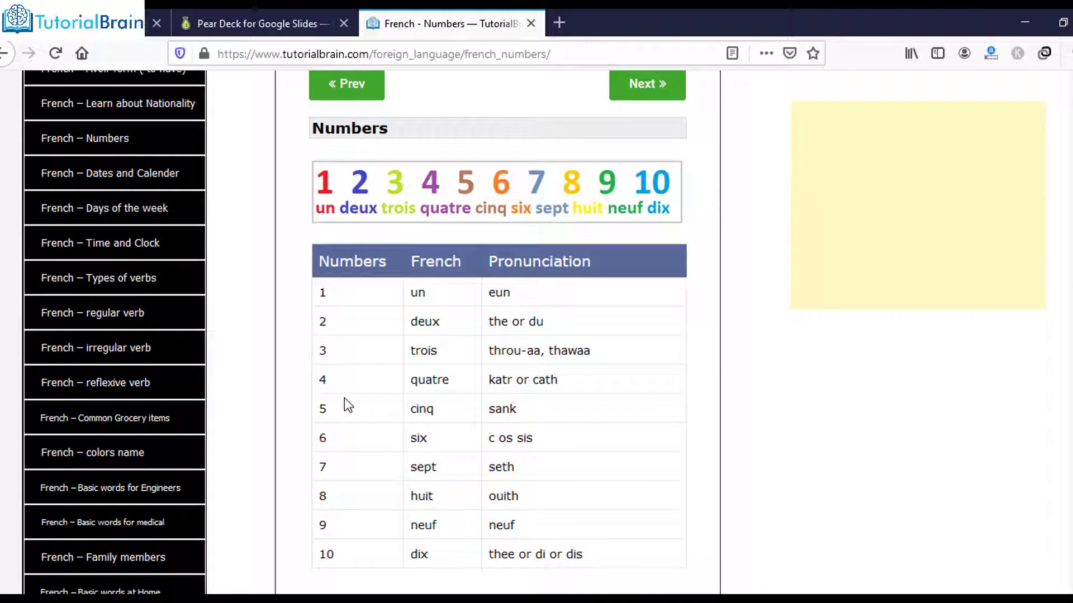
{"action": "left_click", "coordinate": [122, 24]}
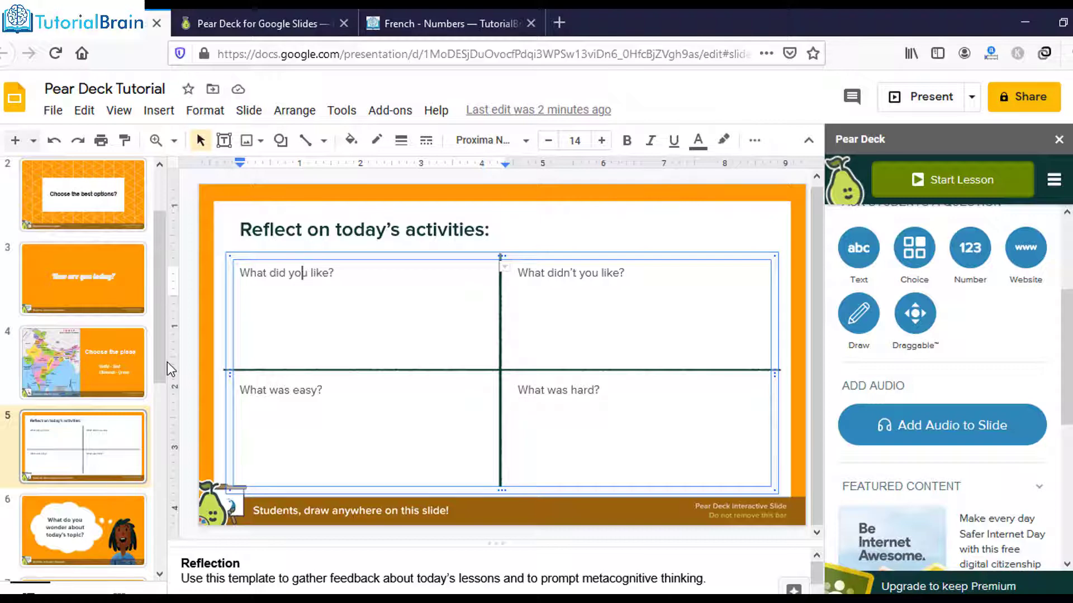
{"action": "left_click", "coordinate": [420, 30]}
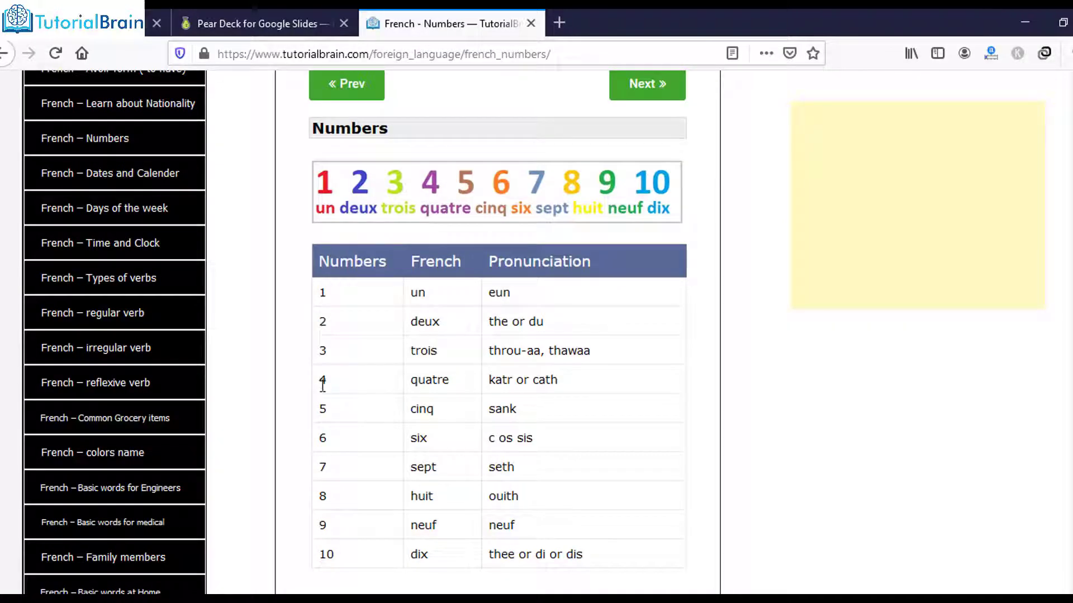
{"action": "double_click", "coordinate": [427, 381]}
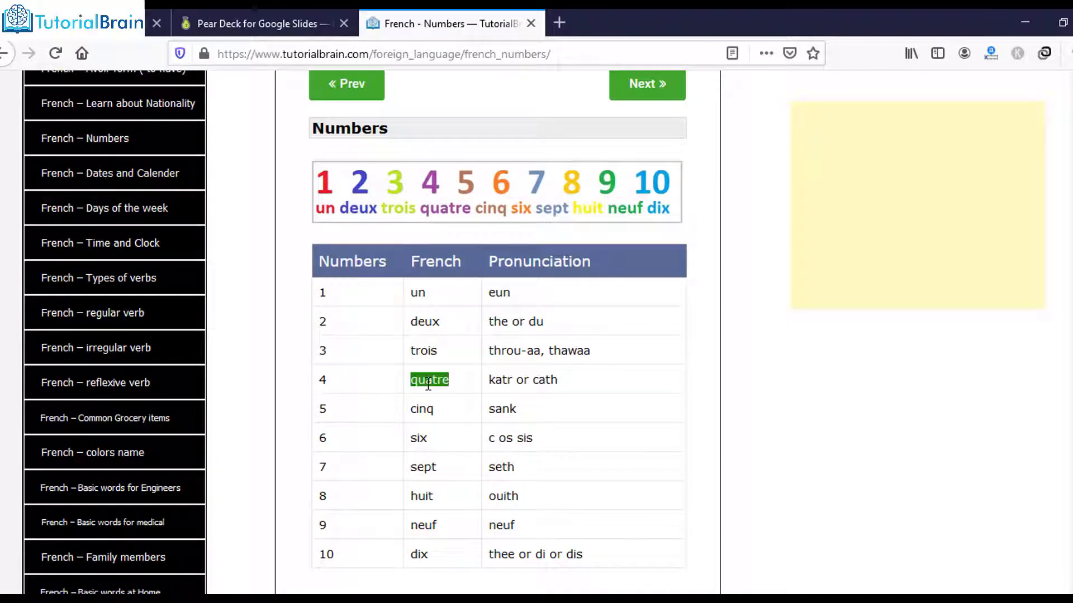
{"action": "left_click", "coordinate": [500, 376]}
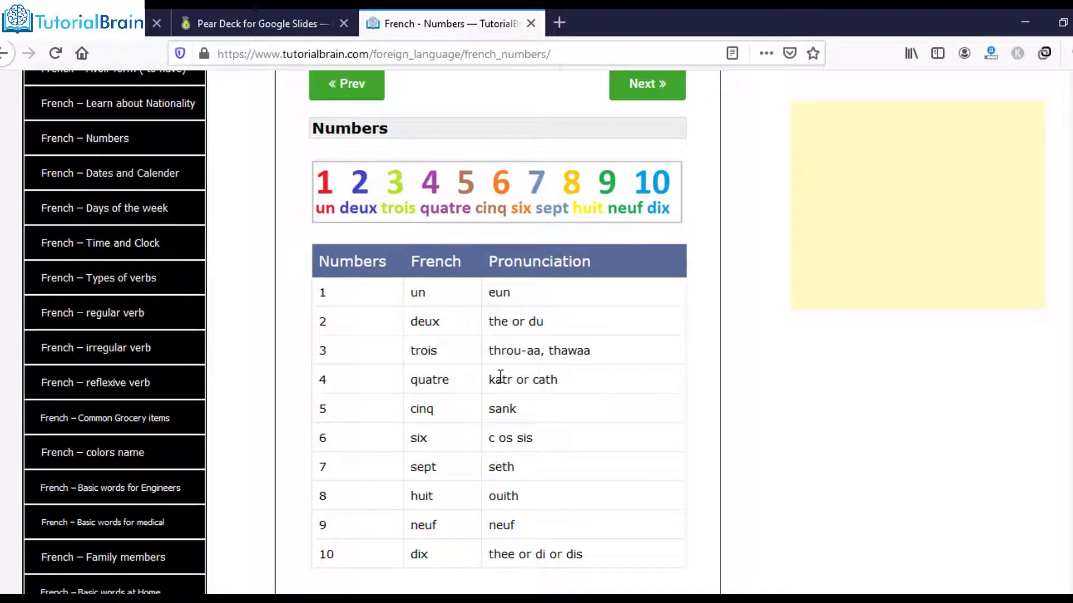
Return to the presentation and insert a new slide directly after the "Reflect on today's activities:" slide
{"action": "left_click", "coordinate": [128, 23]}
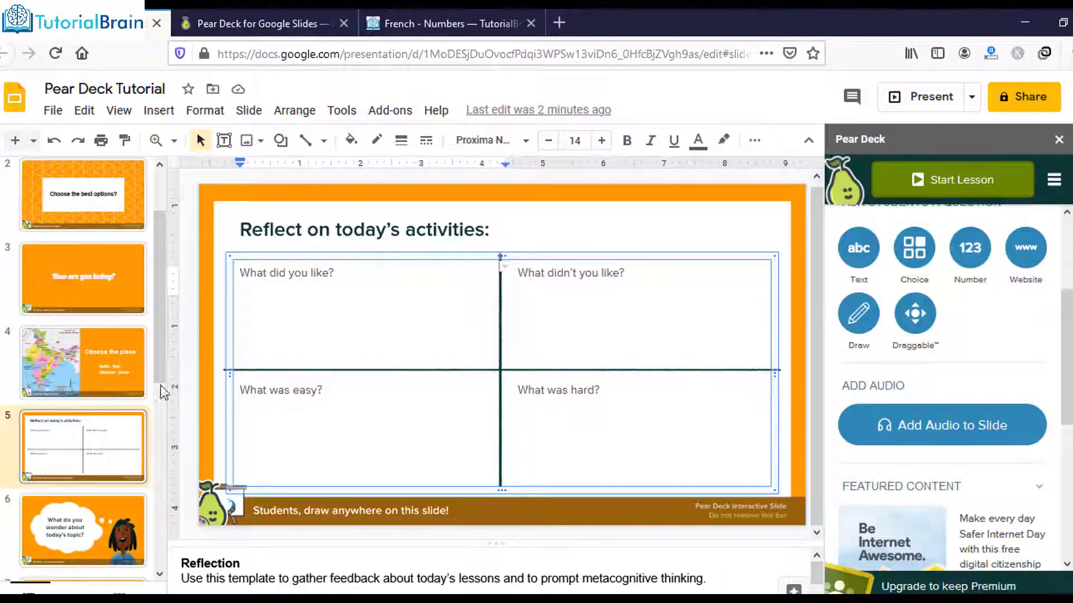
{"action": "left_click", "coordinate": [104, 489]}
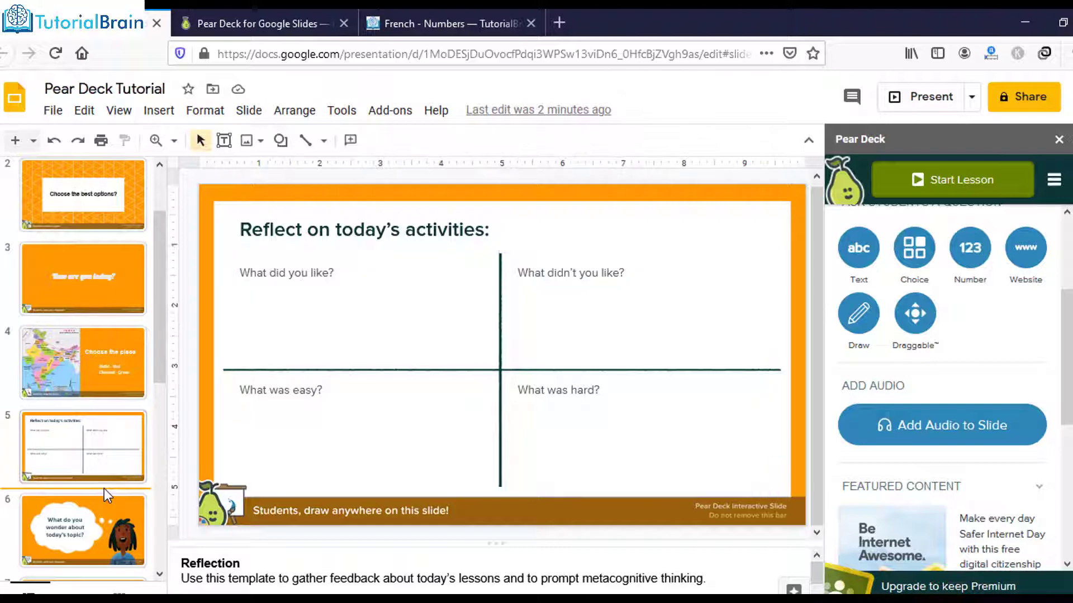
{"action": "right_click", "coordinate": [103, 488]}
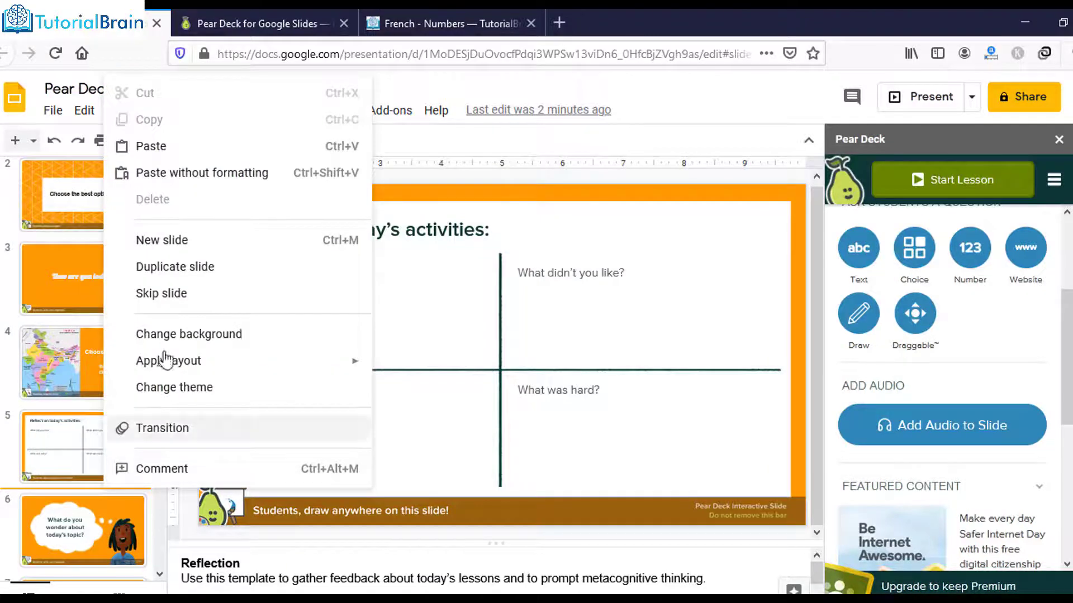
{"action": "left_click", "coordinate": [164, 243]}
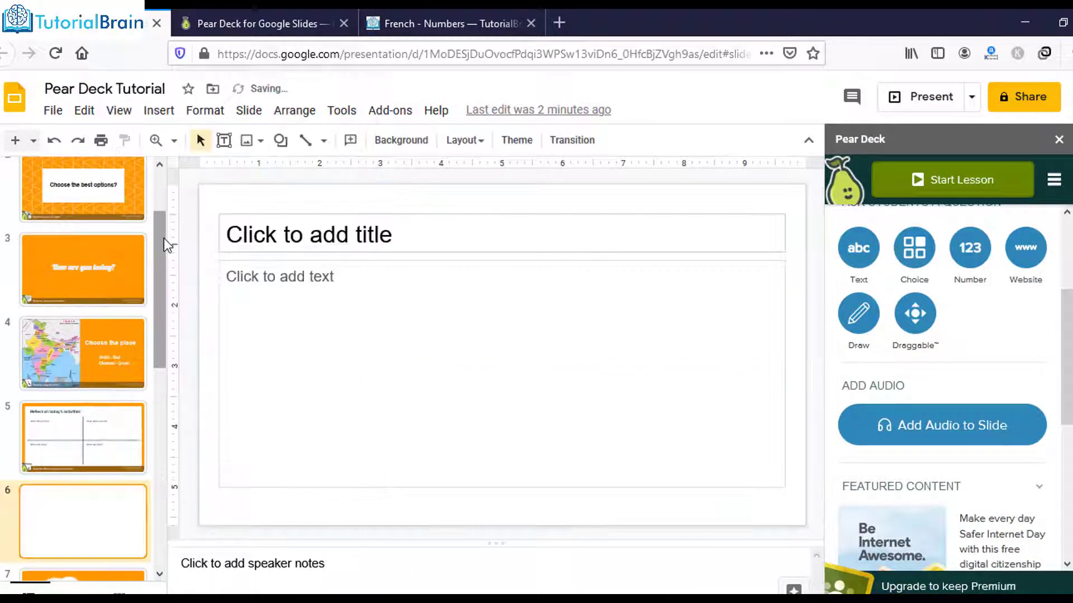
Enter the title "What is the number “Quatre” in French?" on the new slide
{"action": "left_click", "coordinate": [438, 242]}
{"action": "type", "text": "What is the"}
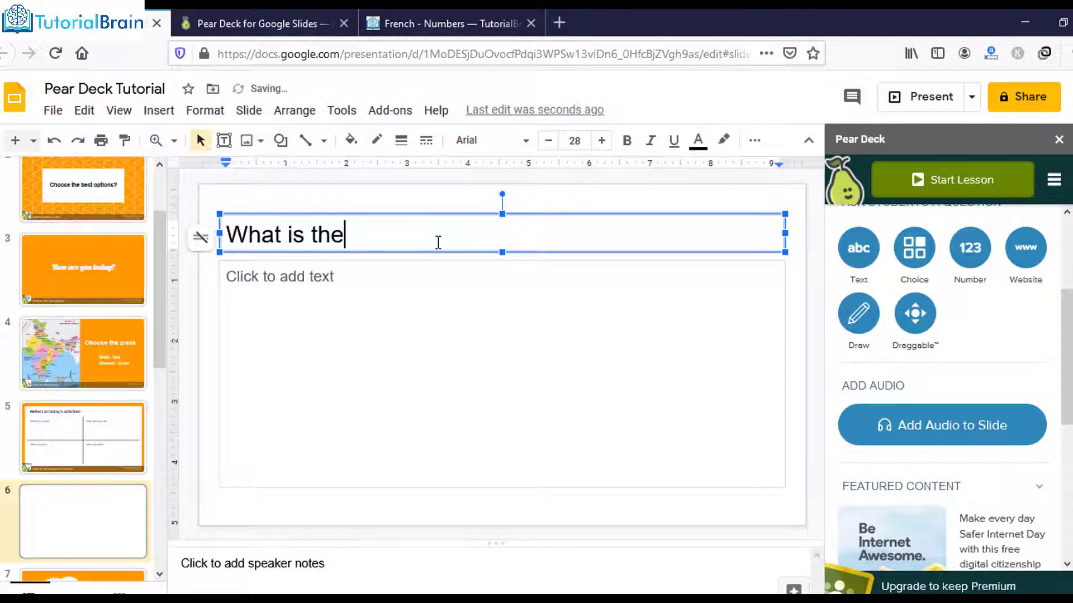
{"action": "type", "text": " number \"Quatre"}
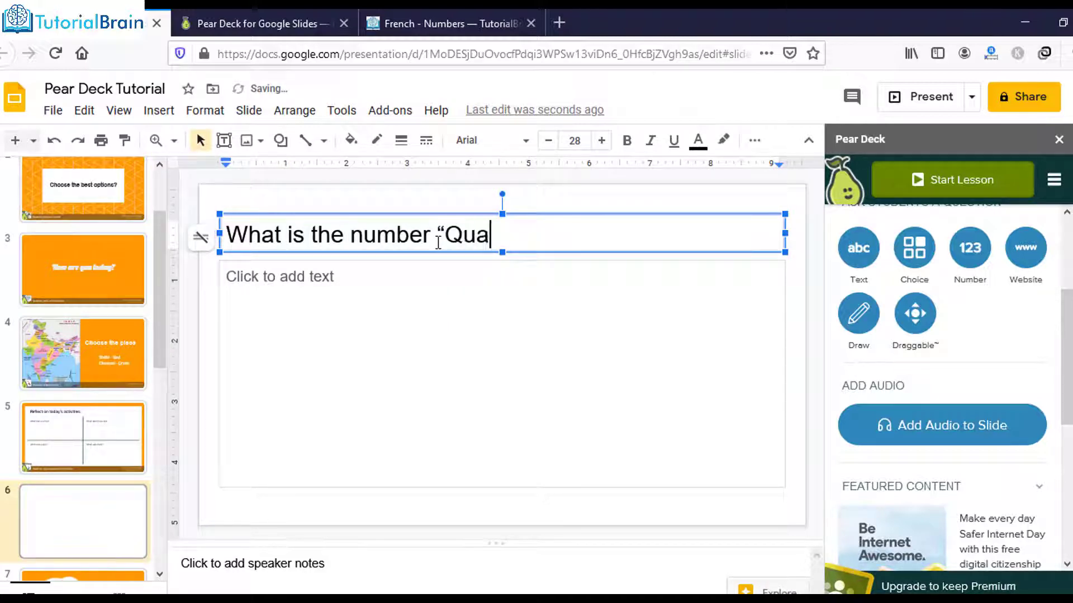
{"action": "type", "text": "\" in  French"}
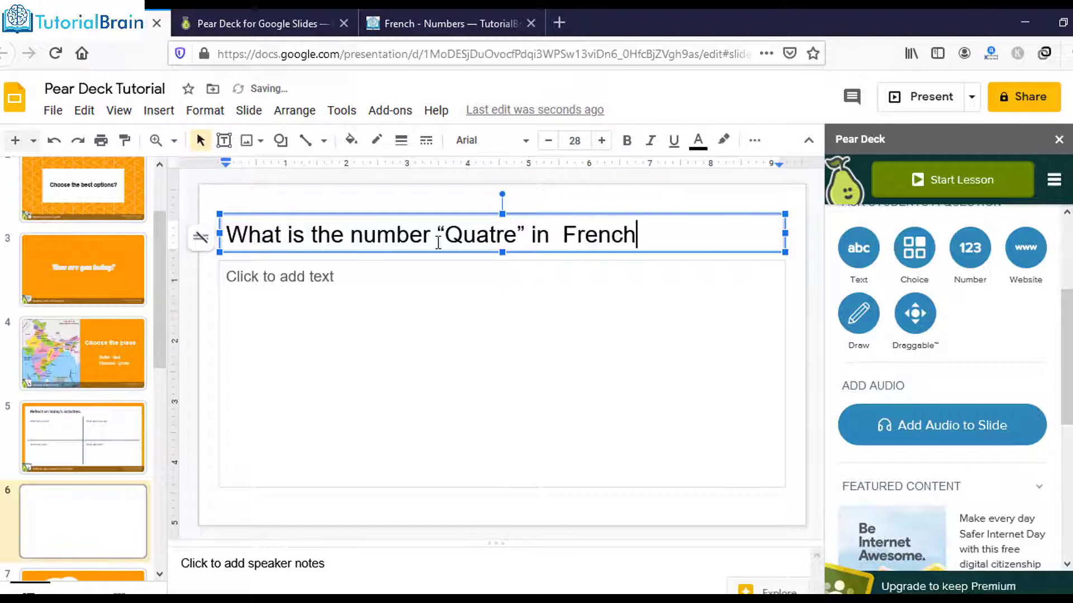
{"action": "type", "text": "?"}
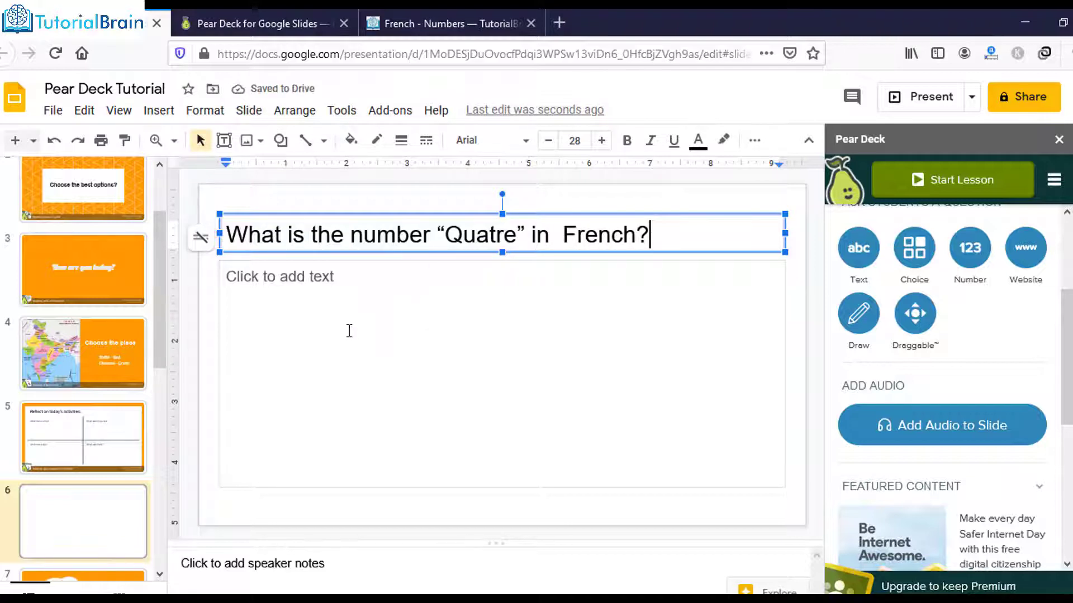
Turn the “Quatre” slide into a Pear Deck Number question and select its added response bar
{"action": "left_click", "coordinate": [419, 304]}
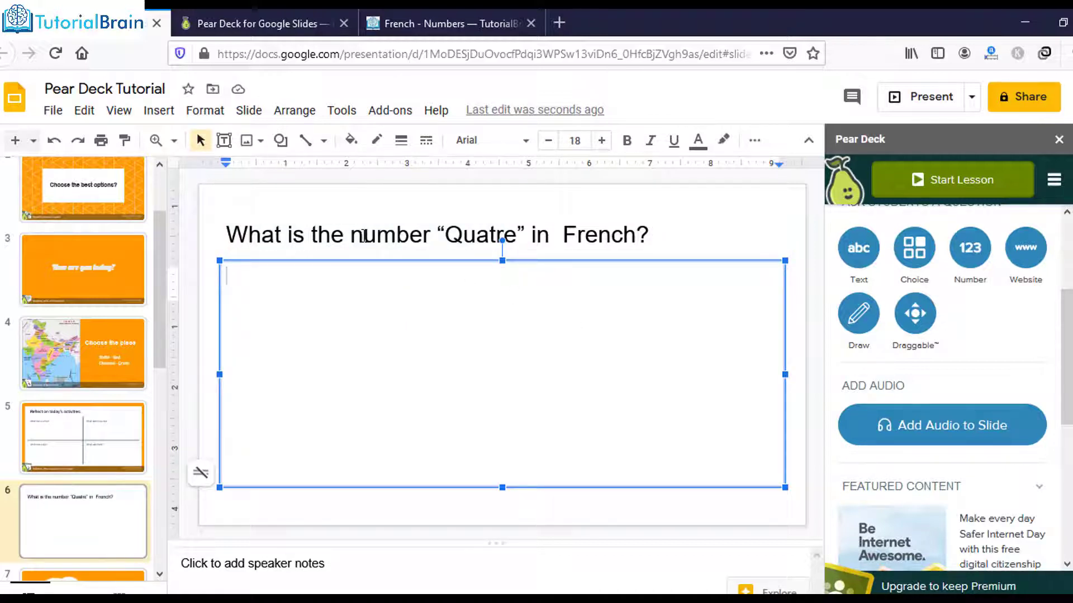
{"action": "left_click", "coordinate": [971, 250]}
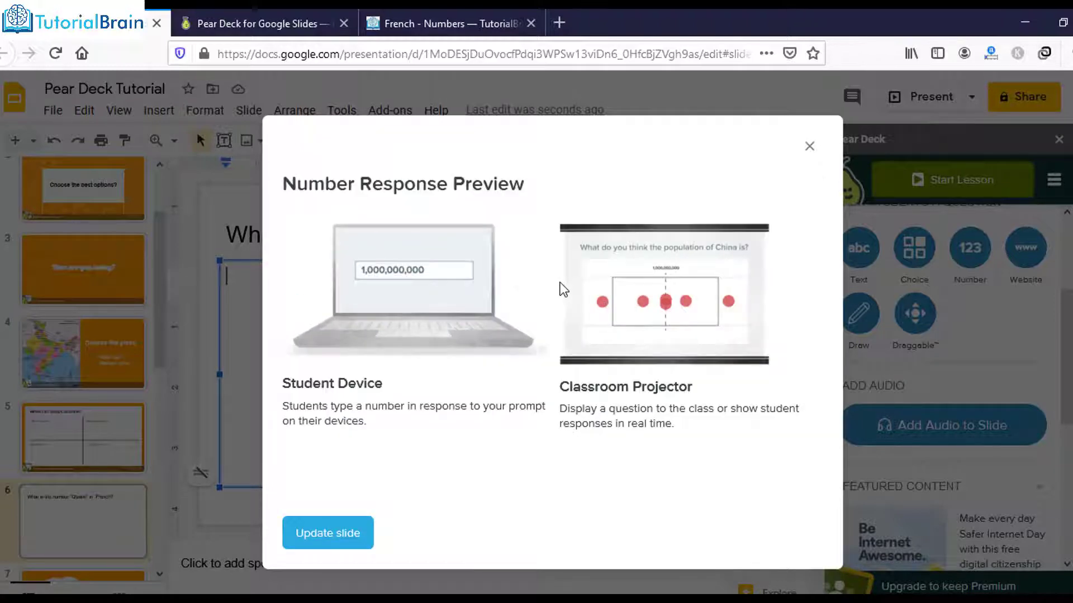
{"action": "left_click", "coordinate": [343, 531]}
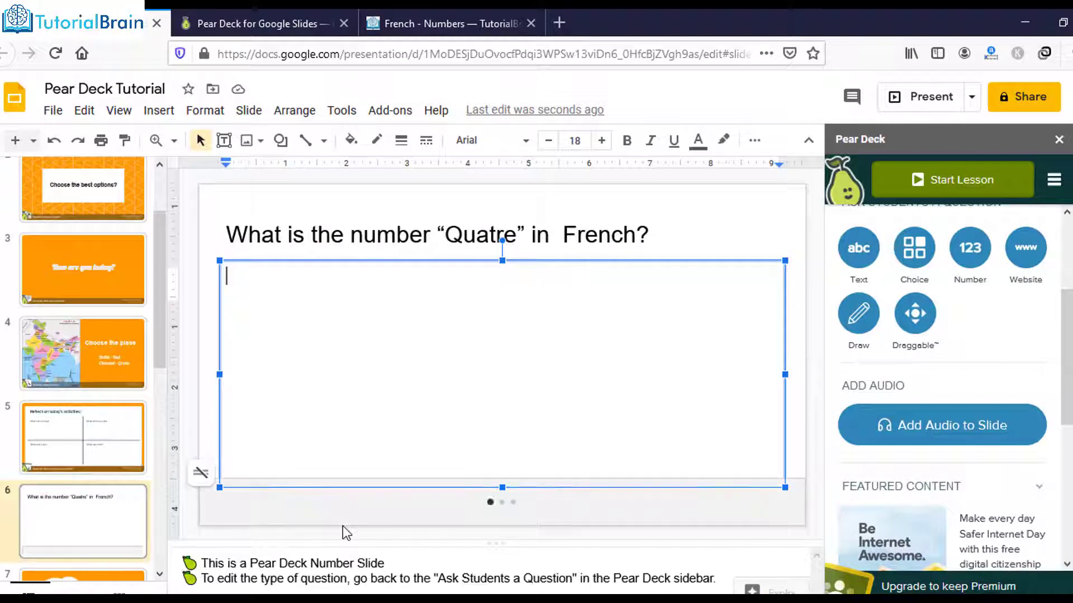
{"action": "left_click", "coordinate": [487, 458]}
{"action": "left_click", "coordinate": [464, 511]}
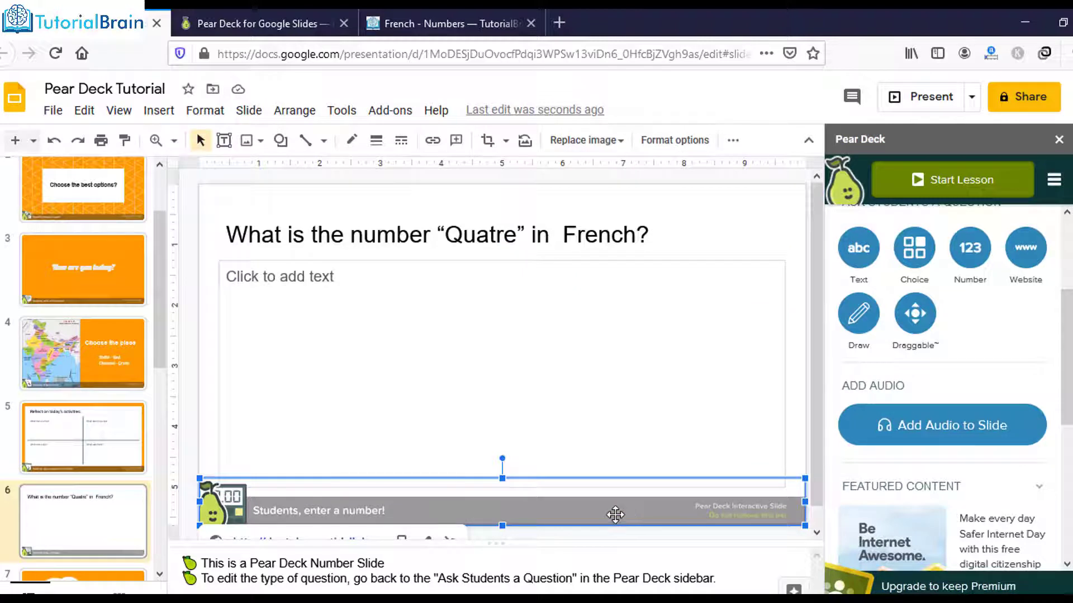
Insert a new slide directly after the “Quatre” slide and title it "Refer this website"
{"action": "scroll", "coordinate": [103, 420], "scroll_direction": "down", "scroll_amount": 3}
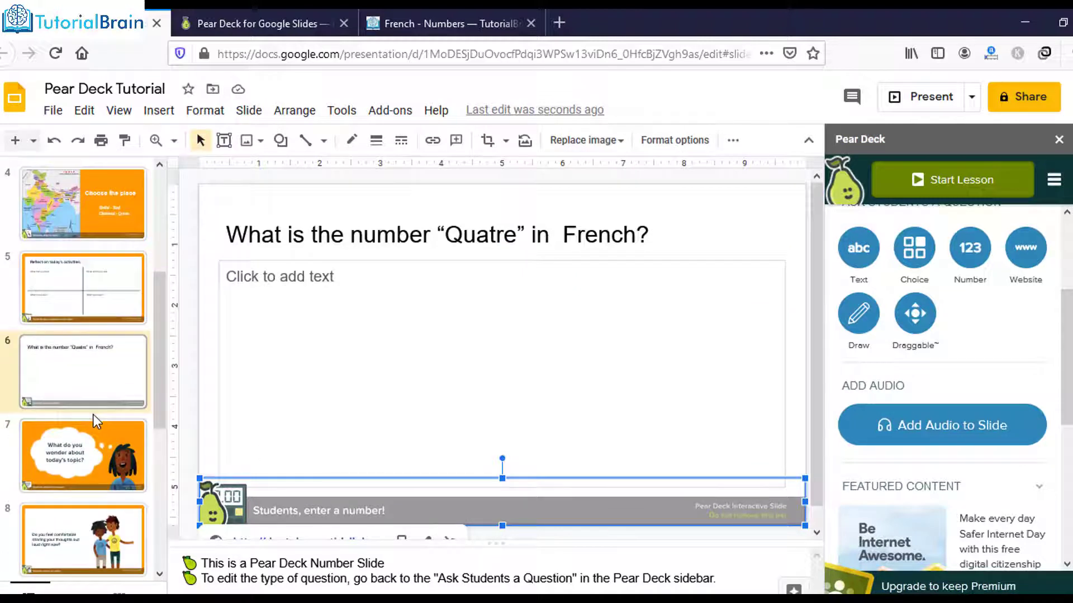
{"action": "right_click", "coordinate": [94, 414]}
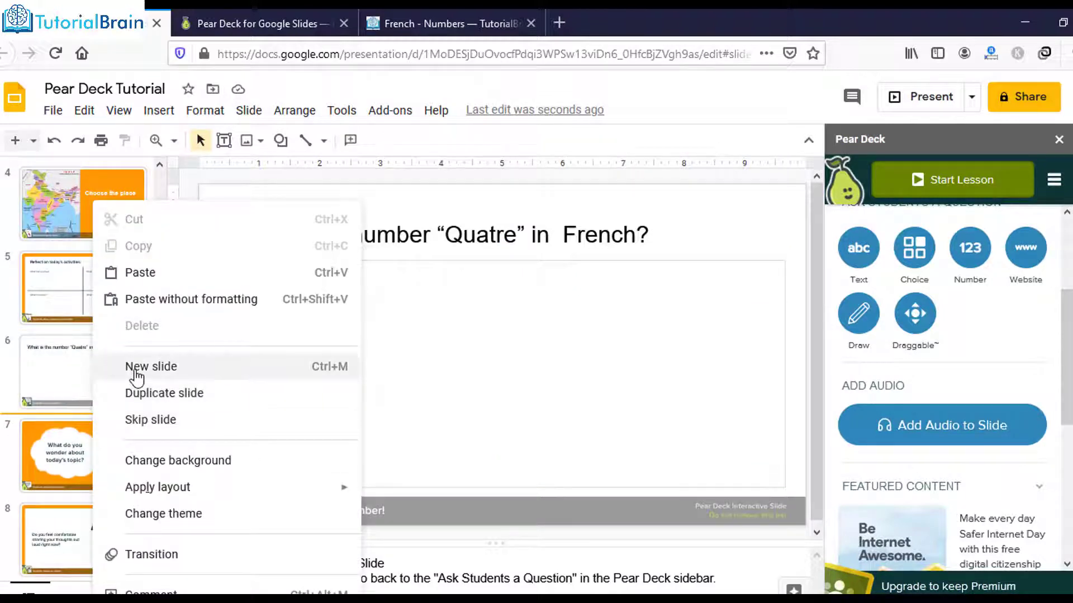
{"action": "left_click", "coordinate": [136, 371]}
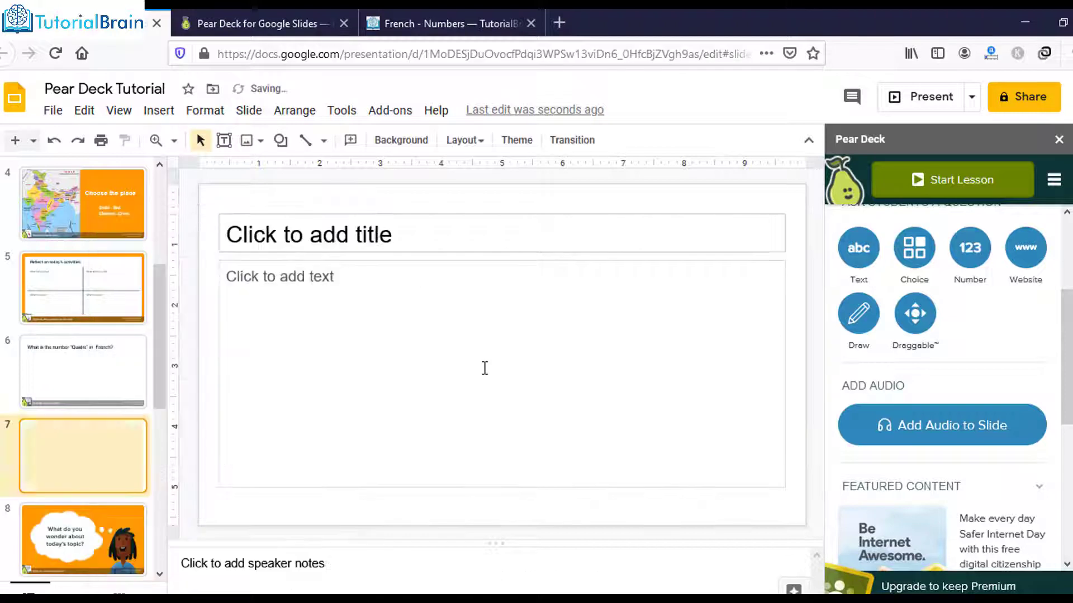
{"action": "left_click", "coordinate": [433, 240]}
{"action": "type", "text": "Refer this website"}
{"action": "left_click", "coordinate": [512, 313]}
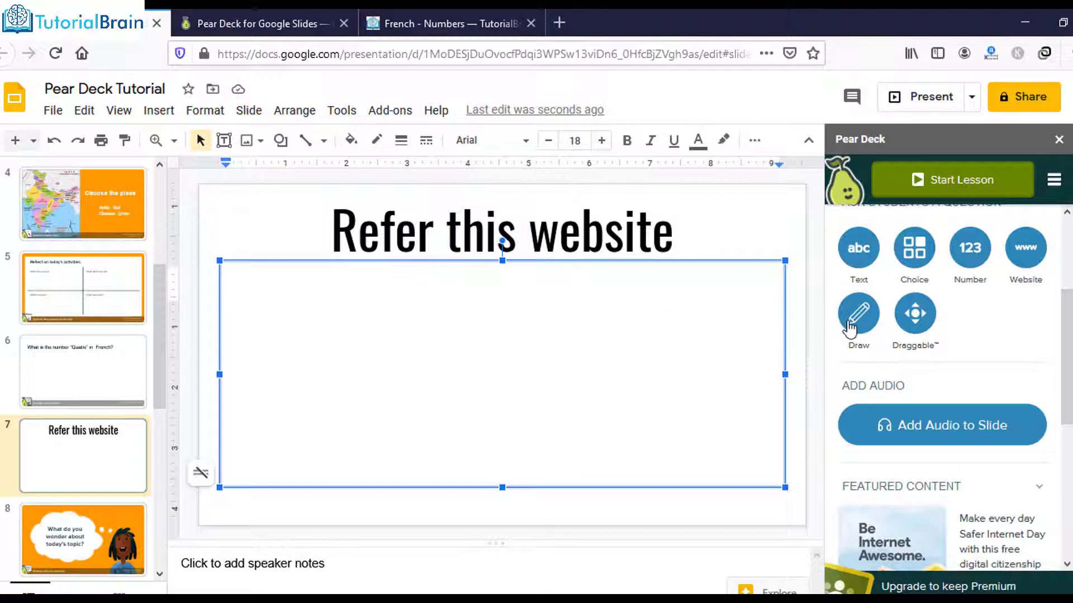
{"action": "left_click", "coordinate": [1026, 250]}
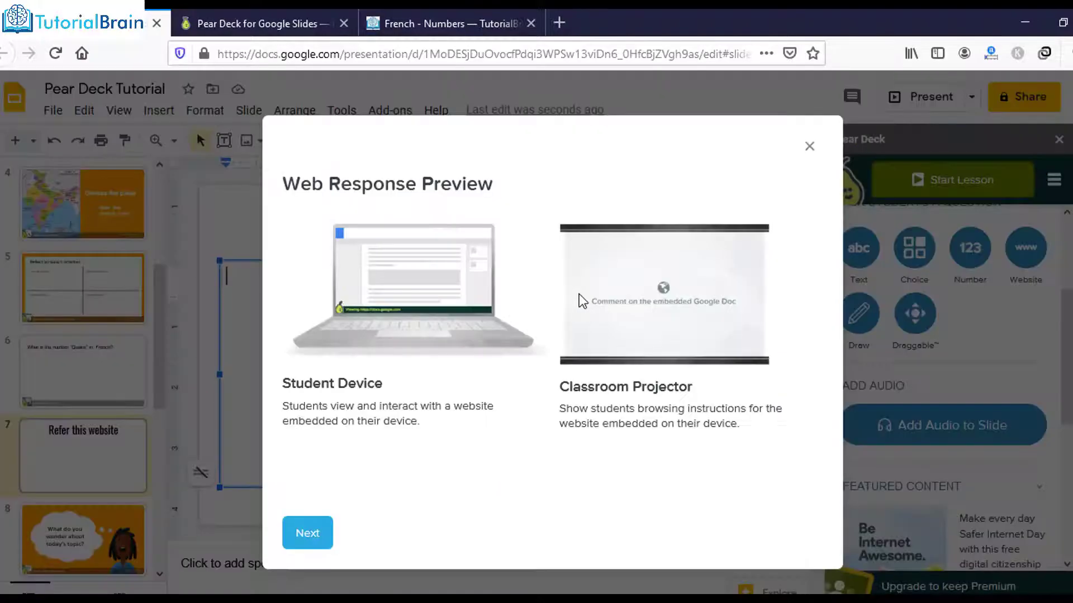
{"action": "left_click", "coordinate": [309, 534]}
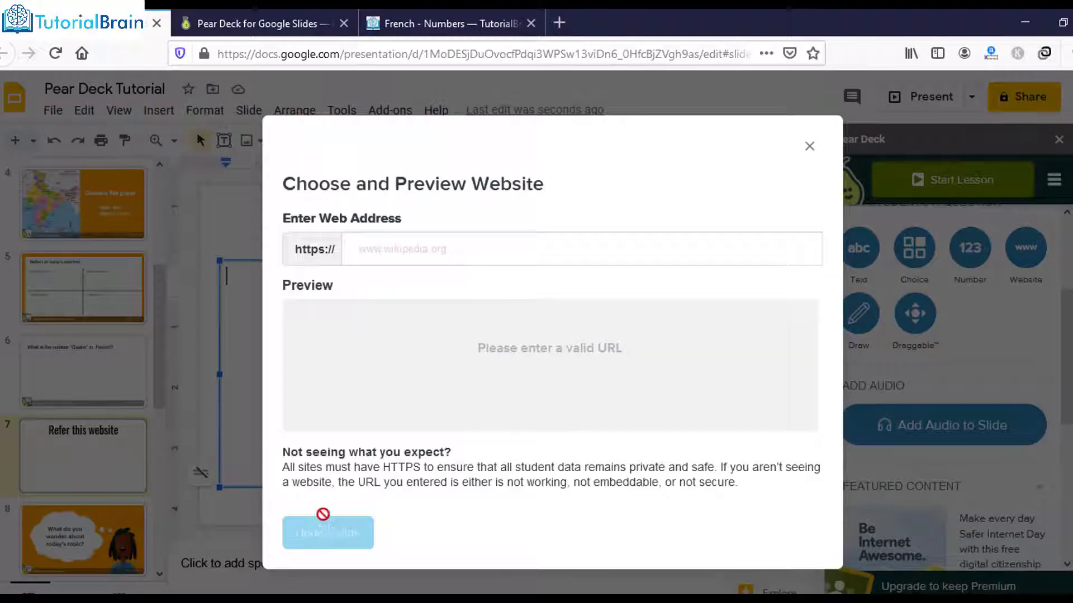
{"action": "left_click", "coordinate": [430, 23]}
{"action": "left_click", "coordinate": [415, 48]}
{"action": "key", "text": "ctrl+c"}
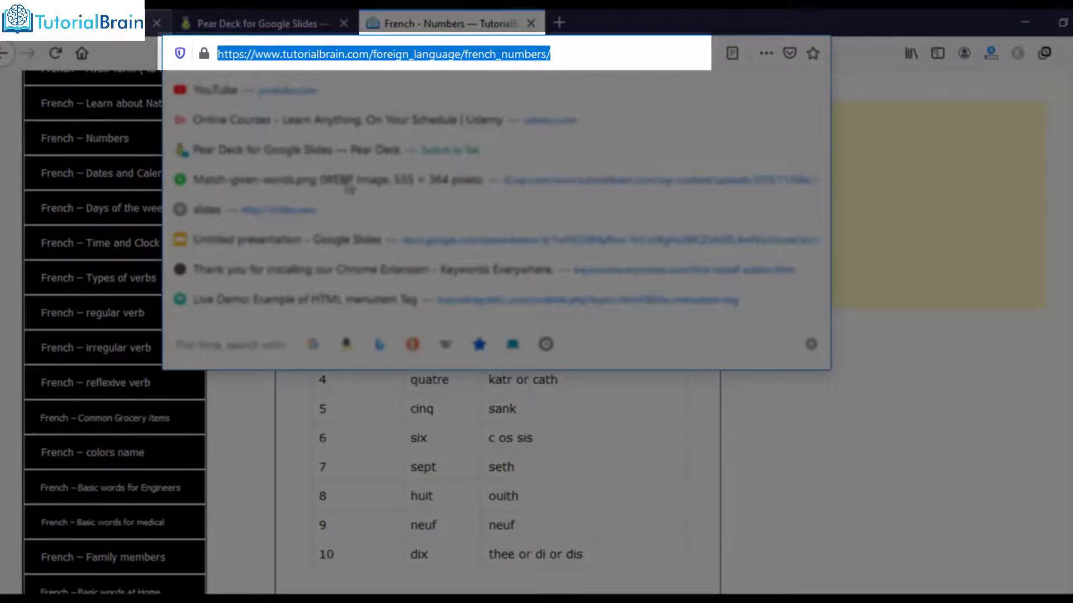
{"action": "key", "text": "ctrl+shift+Tab"}
{"action": "left_click", "coordinate": [423, 255]}
{"action": "key", "text": "ctrl+v"}
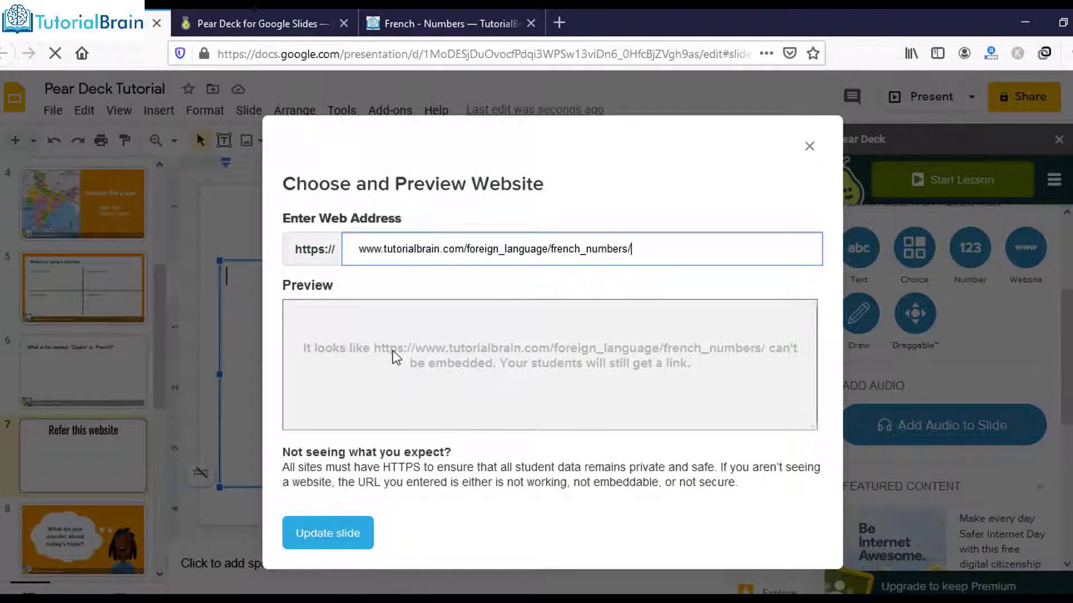
{"action": "scroll", "coordinate": [524, 371], "scroll_direction": "down", "scroll_amount": 3}
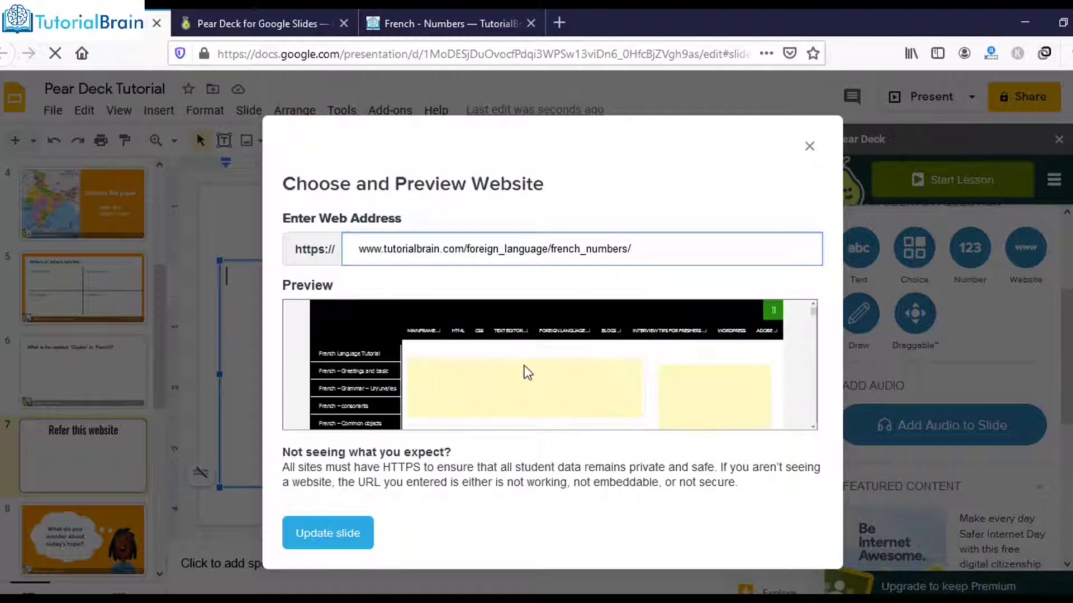
{"action": "scroll", "coordinate": [548, 384], "scroll_direction": "down", "scroll_amount": 2}
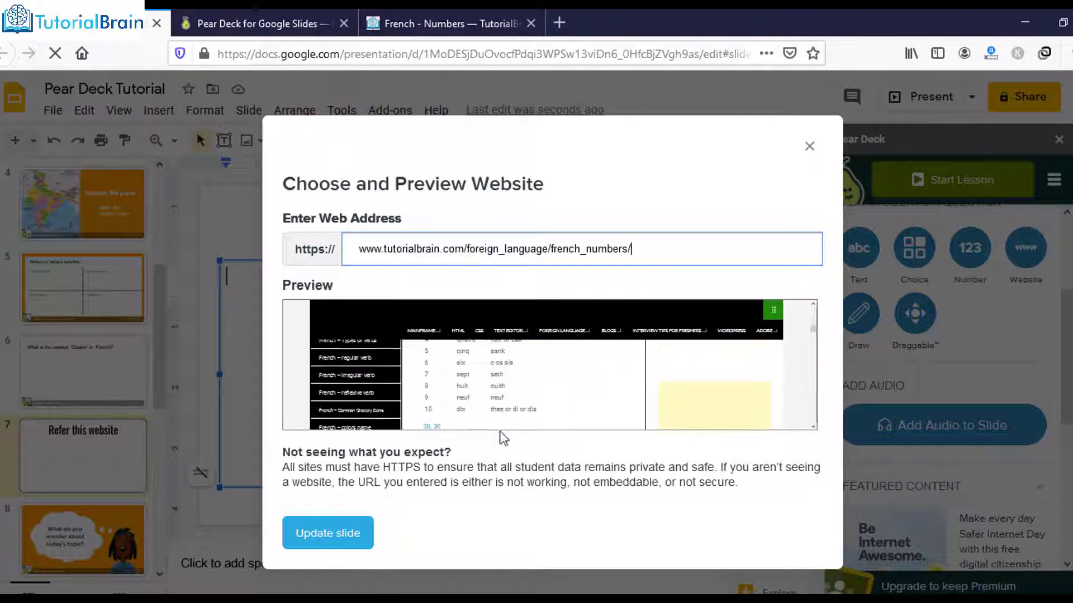
{"action": "left_click", "coordinate": [350, 535]}
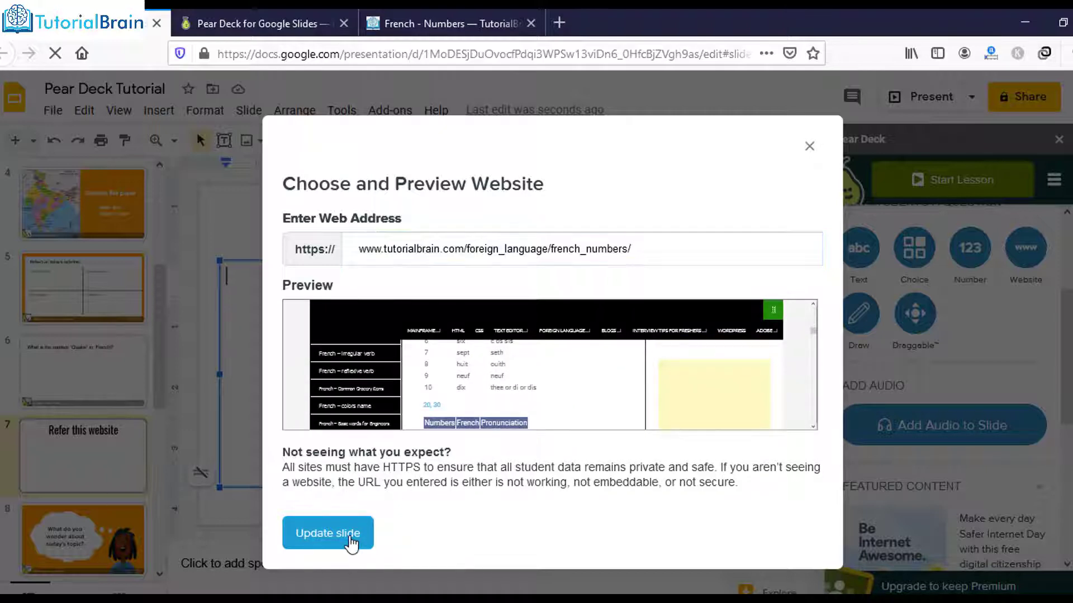
Review the slides from the “Salut” true-or-false question to the lesson rating, checking the word's meaning on the TutorialBrain French greetings page
{"action": "scroll", "coordinate": [56, 386], "scroll_direction": "down", "scroll_amount": 6}
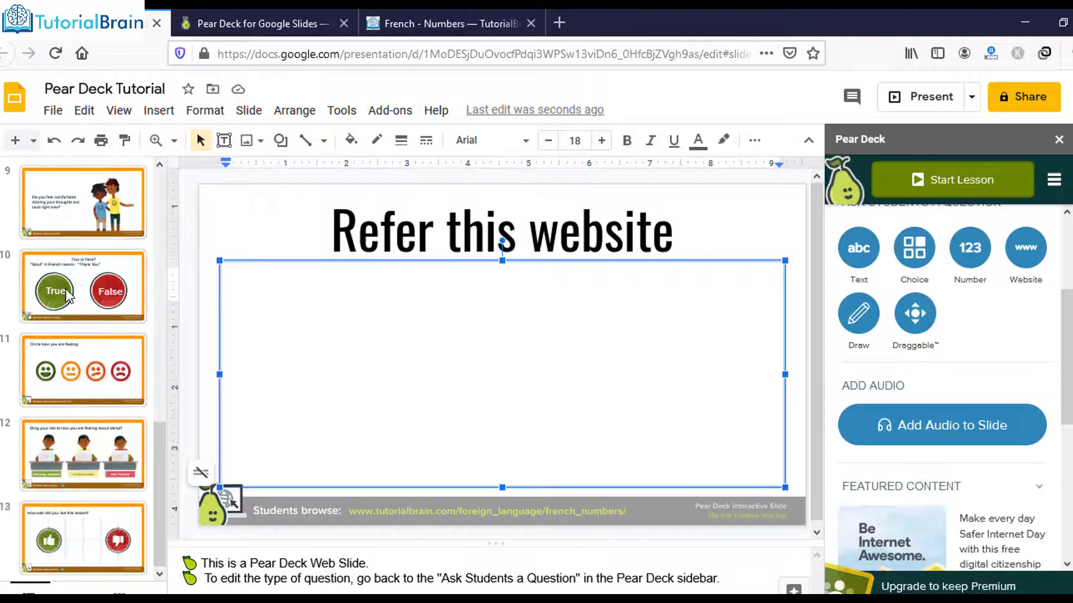
{"action": "left_click", "coordinate": [68, 294]}
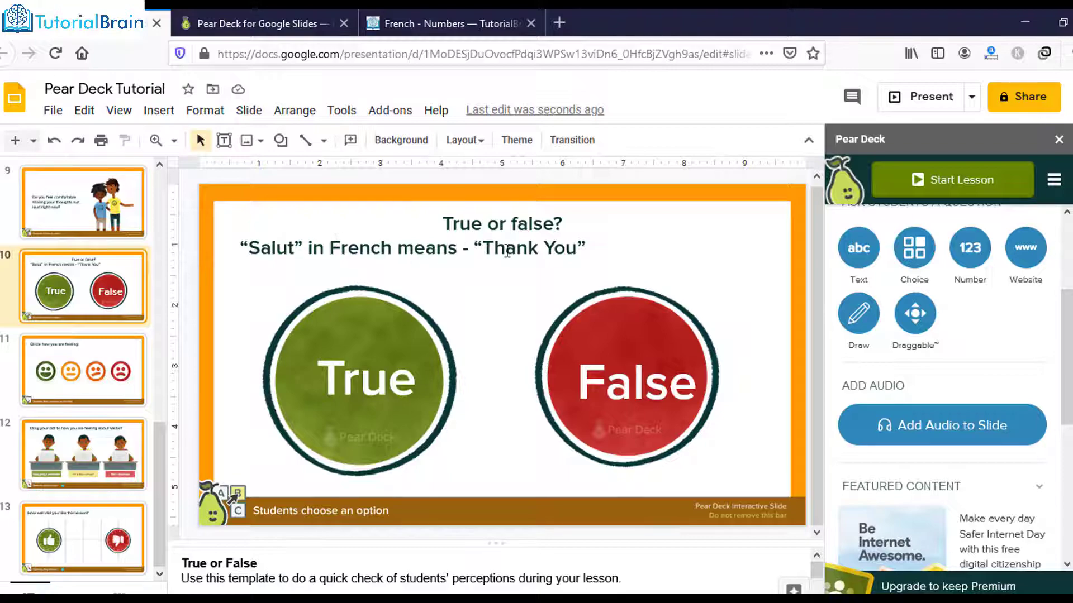
{"action": "left_click", "coordinate": [493, 264]}
{"action": "left_click", "coordinate": [380, 355]}
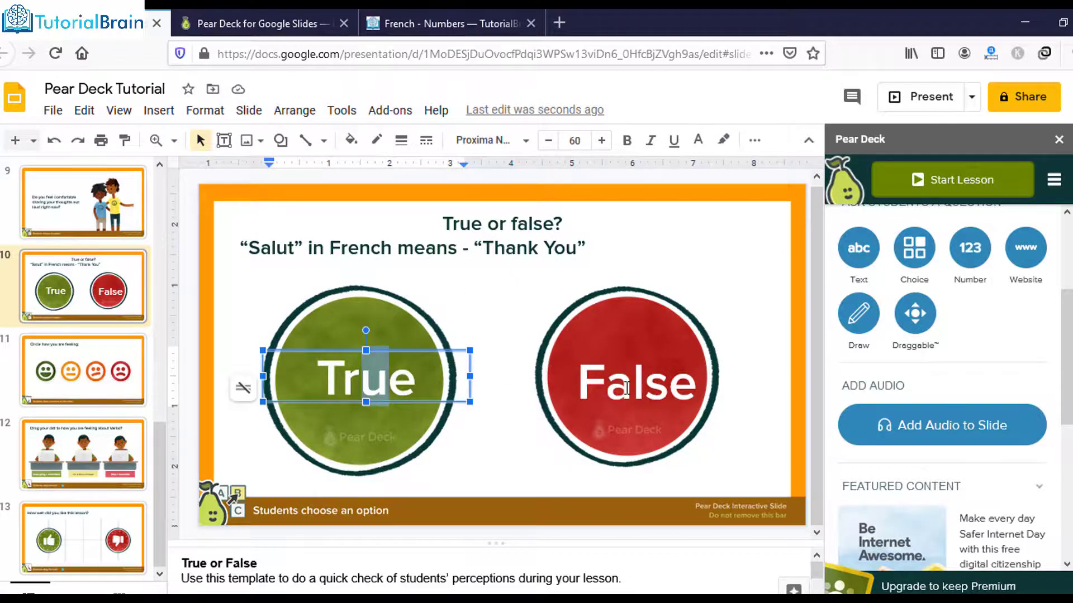
{"action": "left_click", "coordinate": [628, 385]}
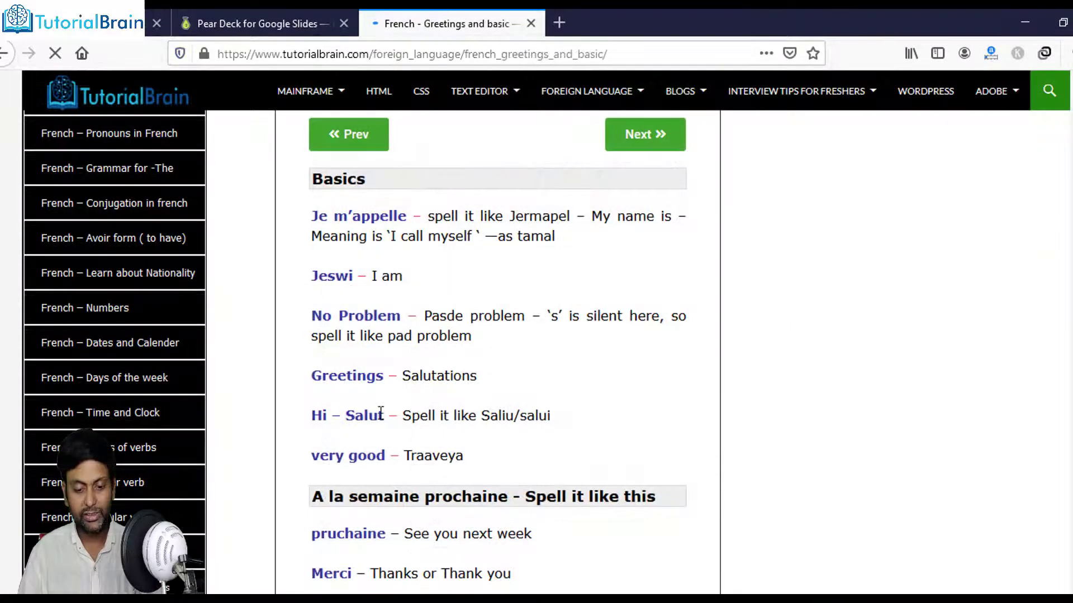
{"action": "left_click", "coordinate": [257, 23]}
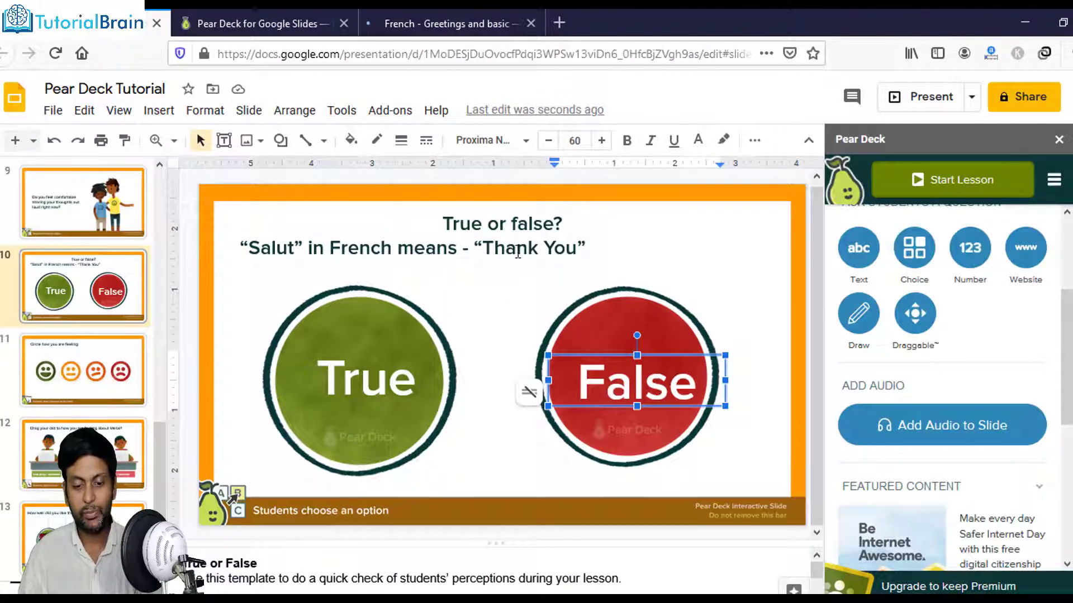
{"action": "key", "text": "Escape"}
{"action": "key", "text": "Tab"}
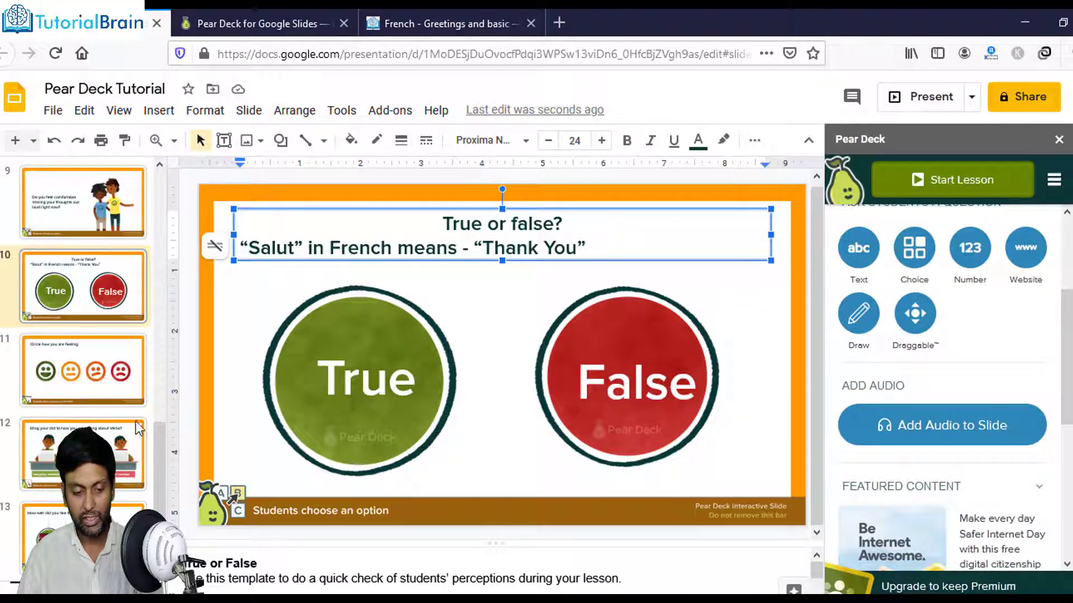
{"action": "left_click", "coordinate": [84, 370]}
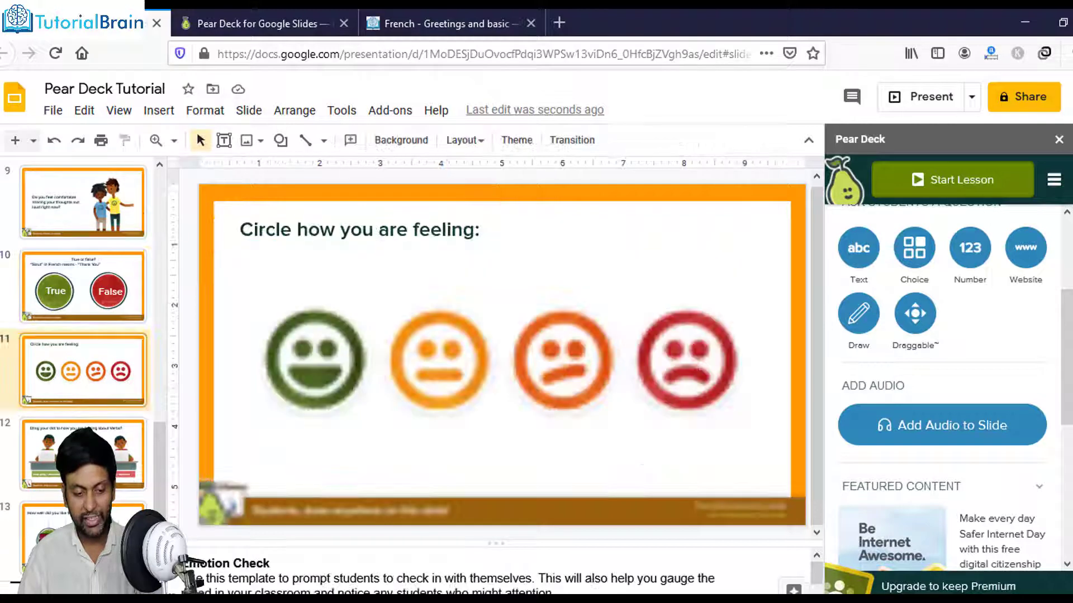
{"action": "key", "text": "Down"}
{"action": "key", "text": "Down"}
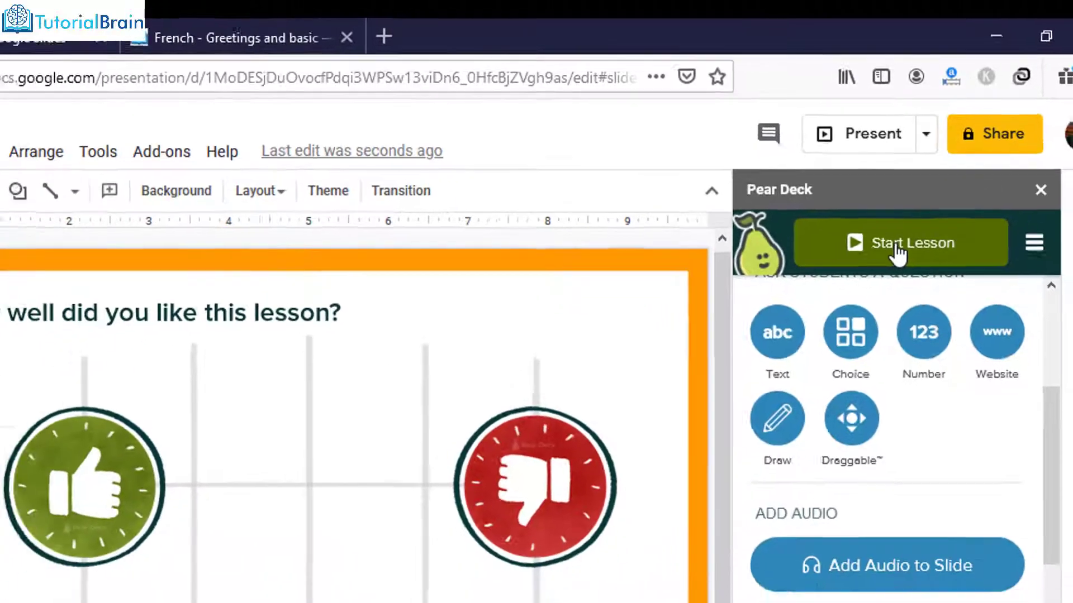
Start the lesson as an Instructor-Paced Activity and highlight the student join address and join code on the projector view
{"action": "left_click", "coordinate": [891, 276]}
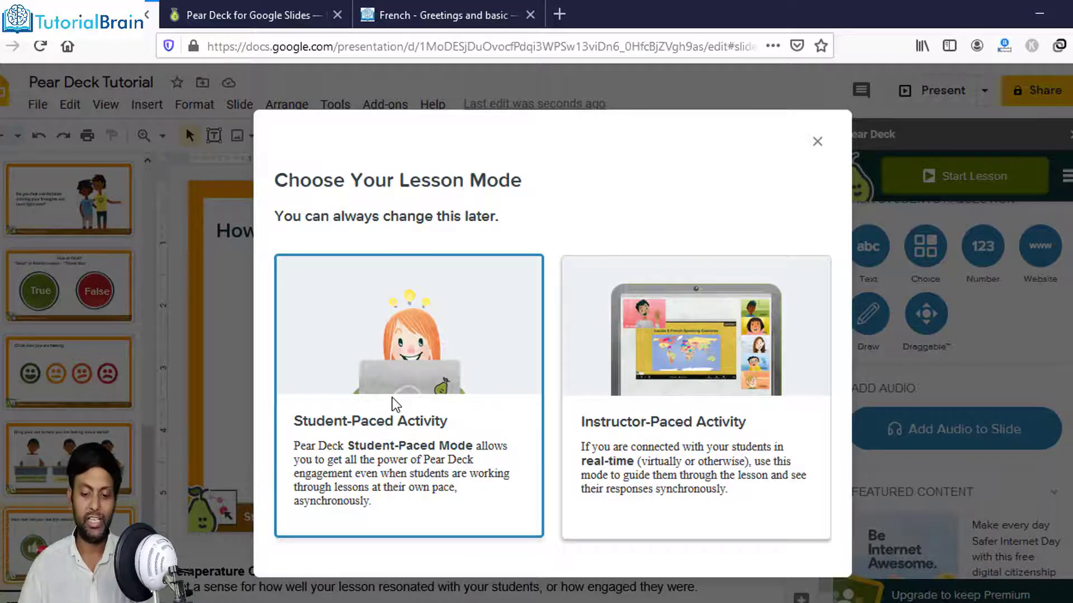
{"action": "left_click", "coordinate": [648, 440]}
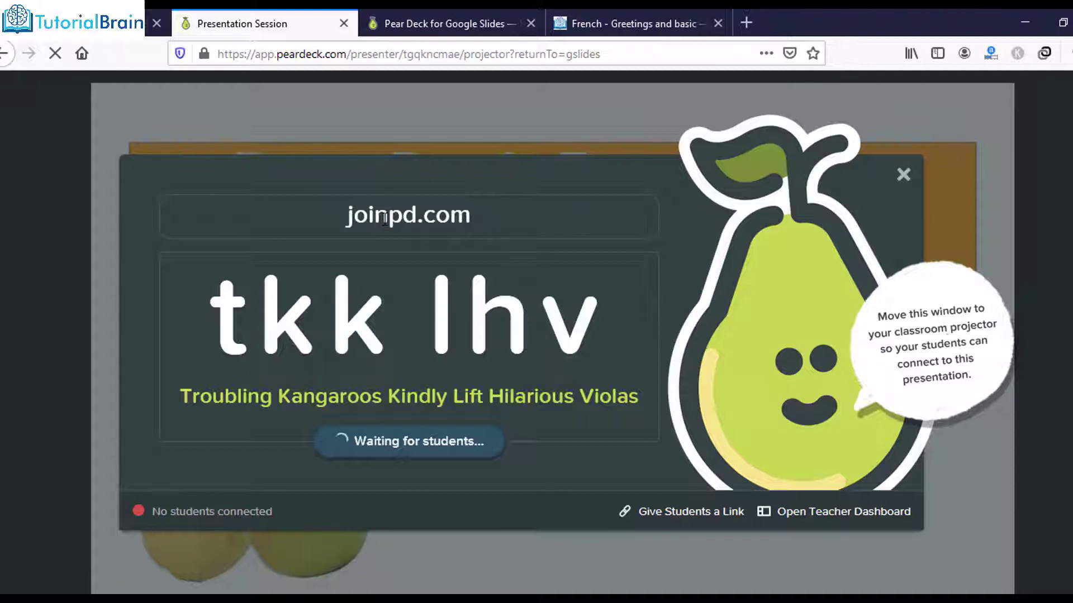
{"action": "left_click_drag", "start_coordinate": [349, 218], "coordinate": [443, 215]}
{"action": "left_click", "coordinate": [308, 313]}
{"action": "triple_click", "coordinate": [345, 328]}
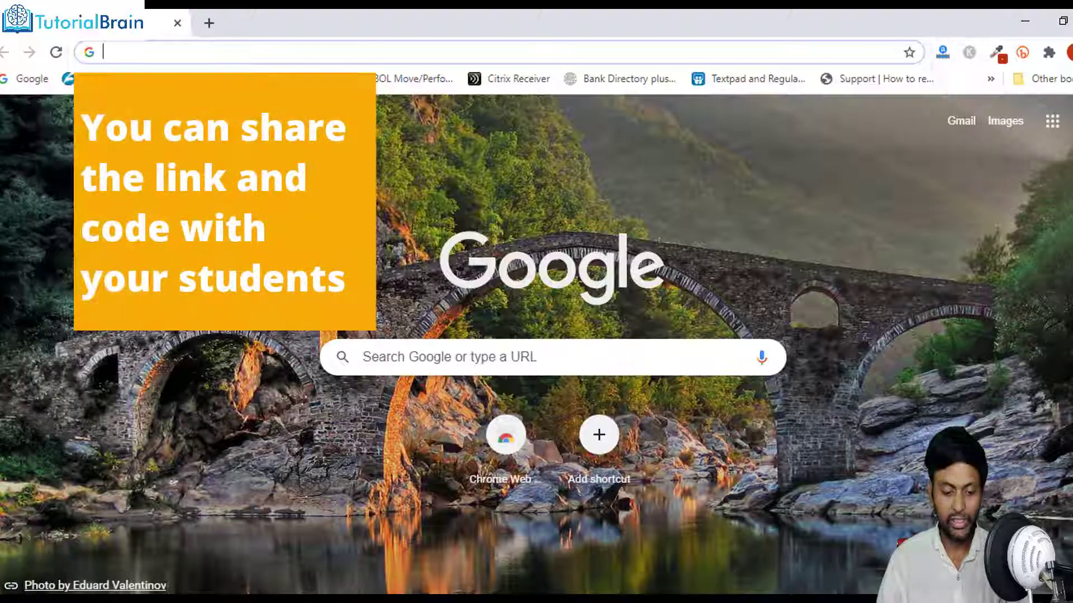
Switch to Chrome as a student and open joinpd.com
{"action": "left_click", "coordinate": [254, 52]}
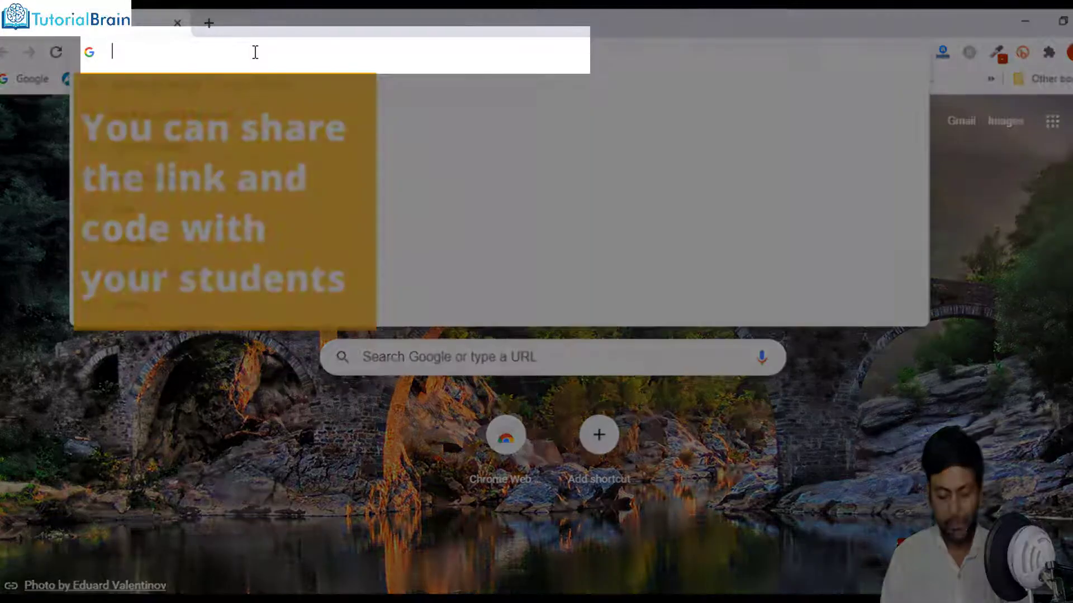
{"action": "type", "text": "joinpd.com"}
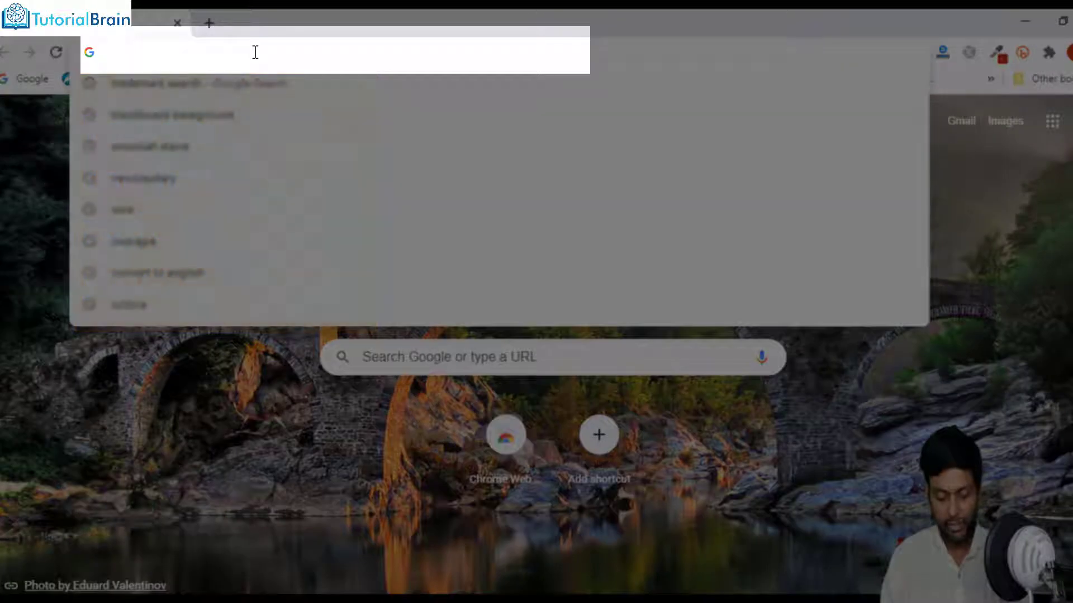
{"action": "key", "text": "Return"}
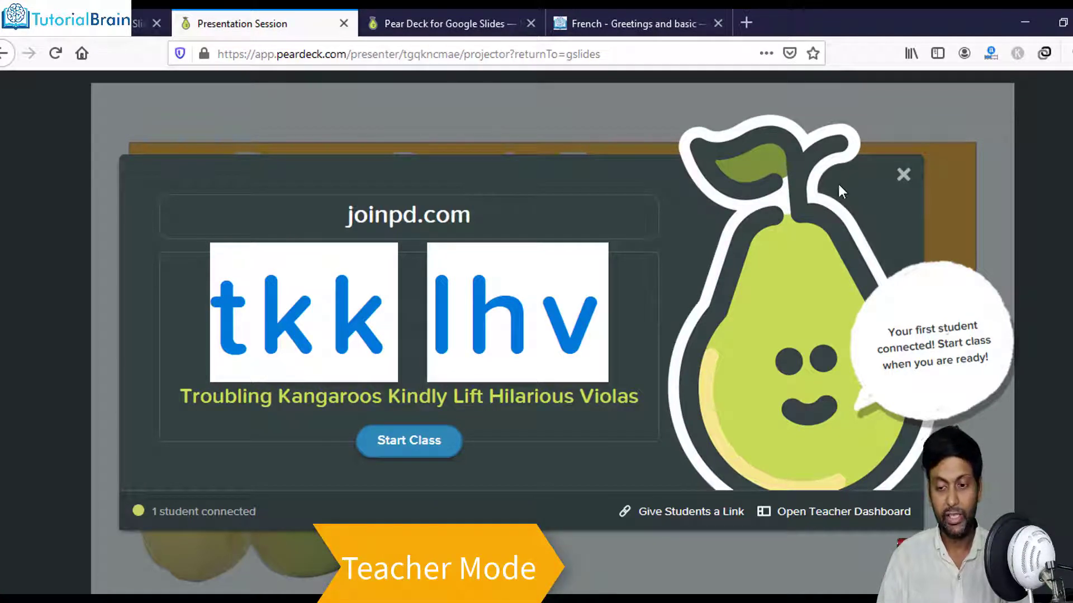
Close the join-code window in the teacher's session and skip the "How are you feeling today?" question in the student session
{"action": "left_click", "coordinate": [903, 174]}
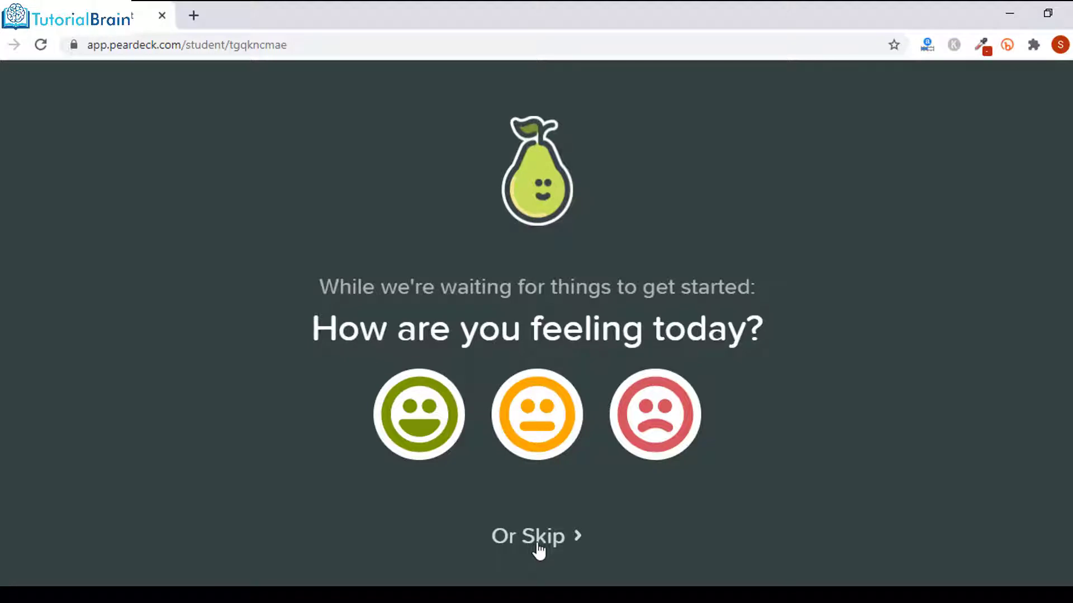
{"action": "left_click", "coordinate": [536, 538]}
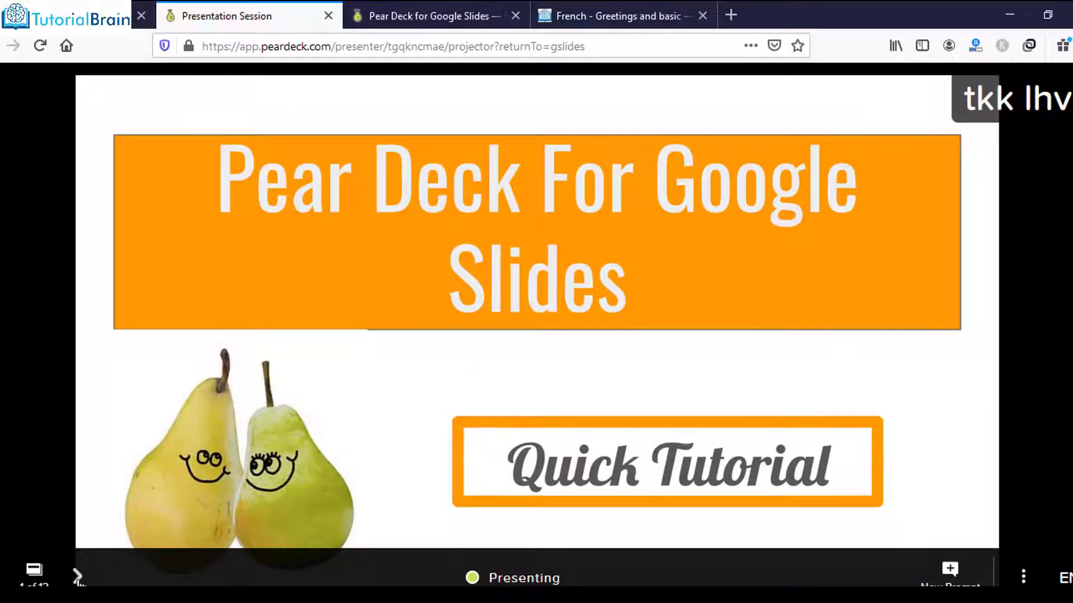
Advance the lesson to the “Choose the best options?” question, answer Option 3 as the student, and show the responses on the projector
{"action": "left_click", "coordinate": [77, 576]}
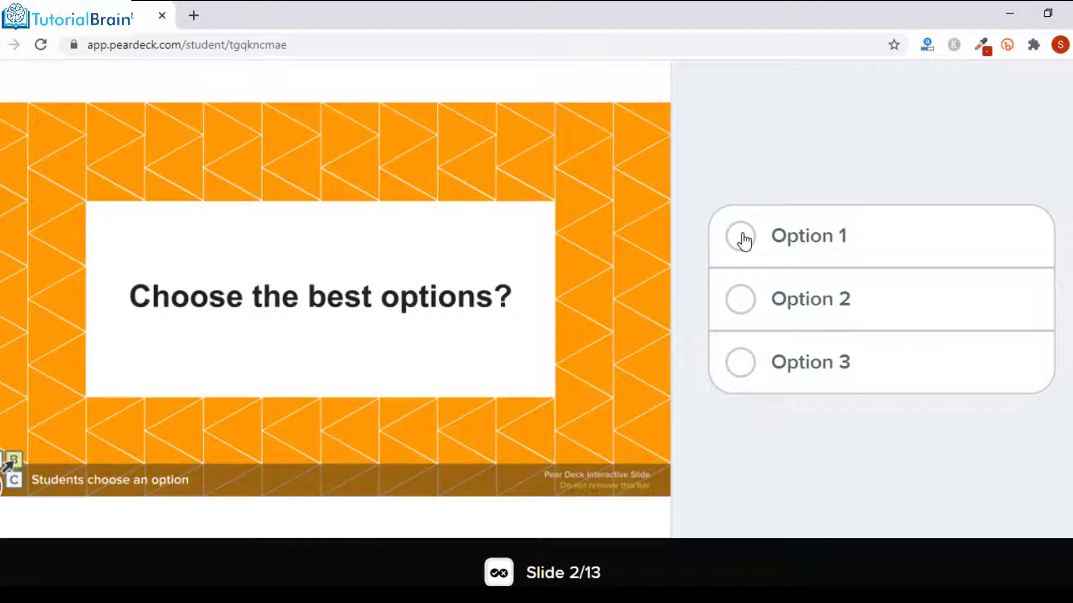
{"action": "left_click", "coordinate": [741, 363]}
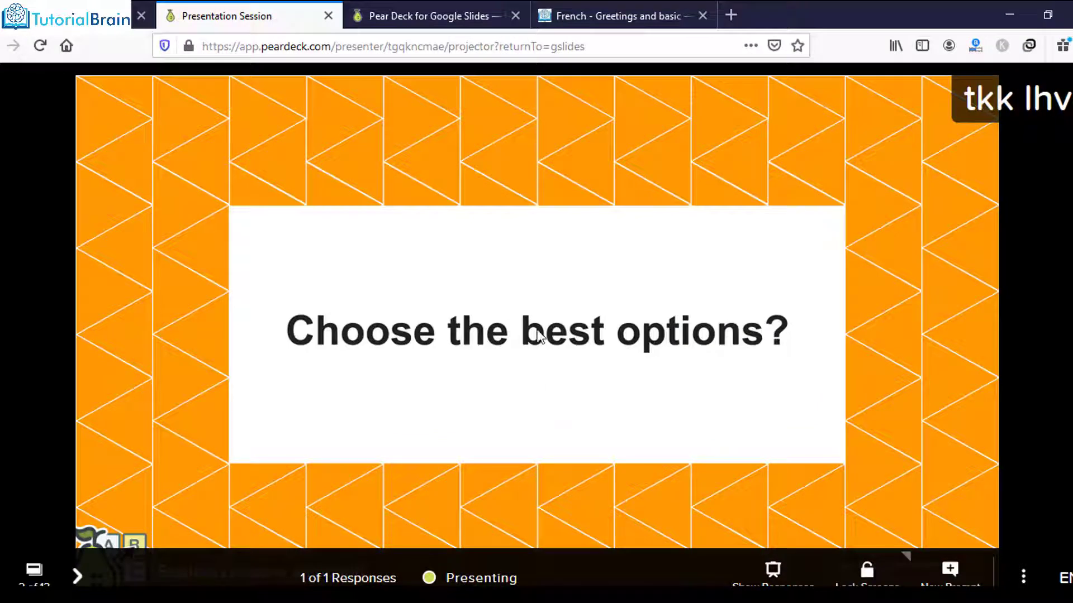
{"action": "left_click", "coordinate": [772, 573]}
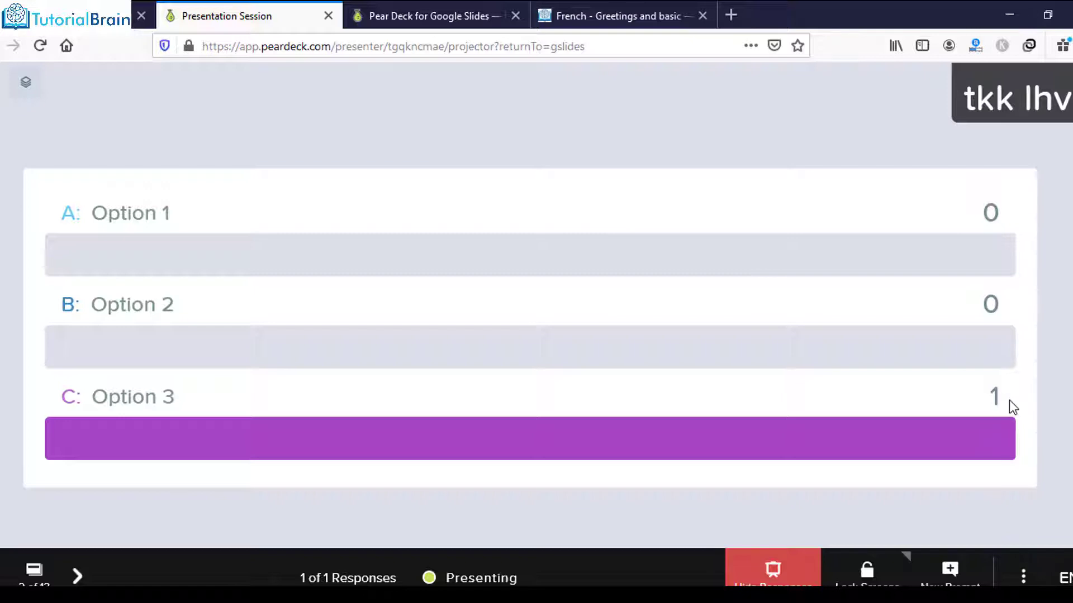
Advance to the “How are you today?” question and answer “I am doing well. What about you?” in the student session
{"action": "left_click", "coordinate": [77, 576]}
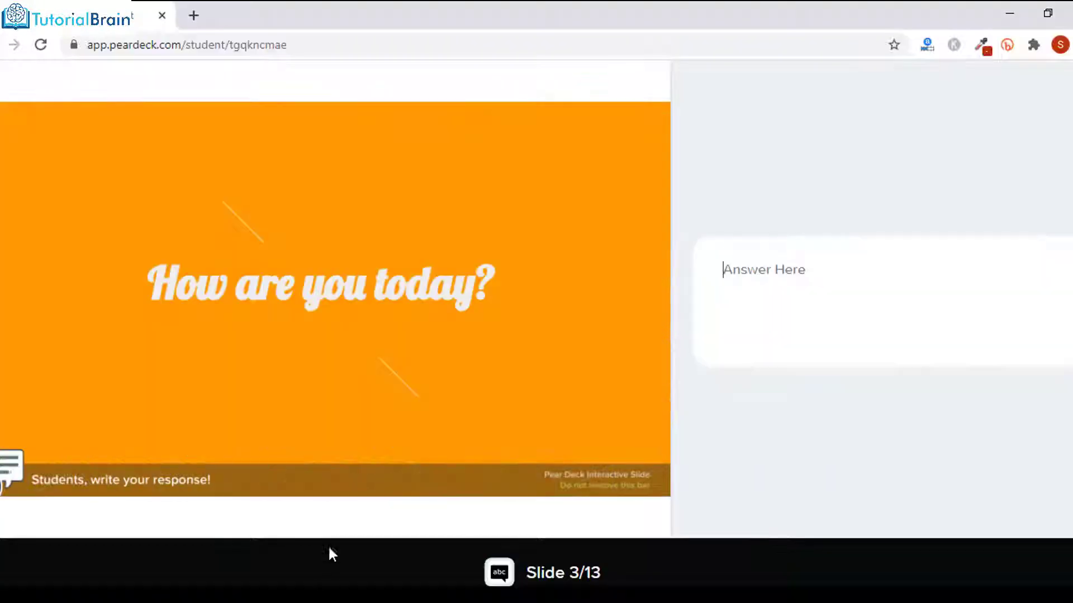
{"action": "left_click", "coordinate": [749, 316]}
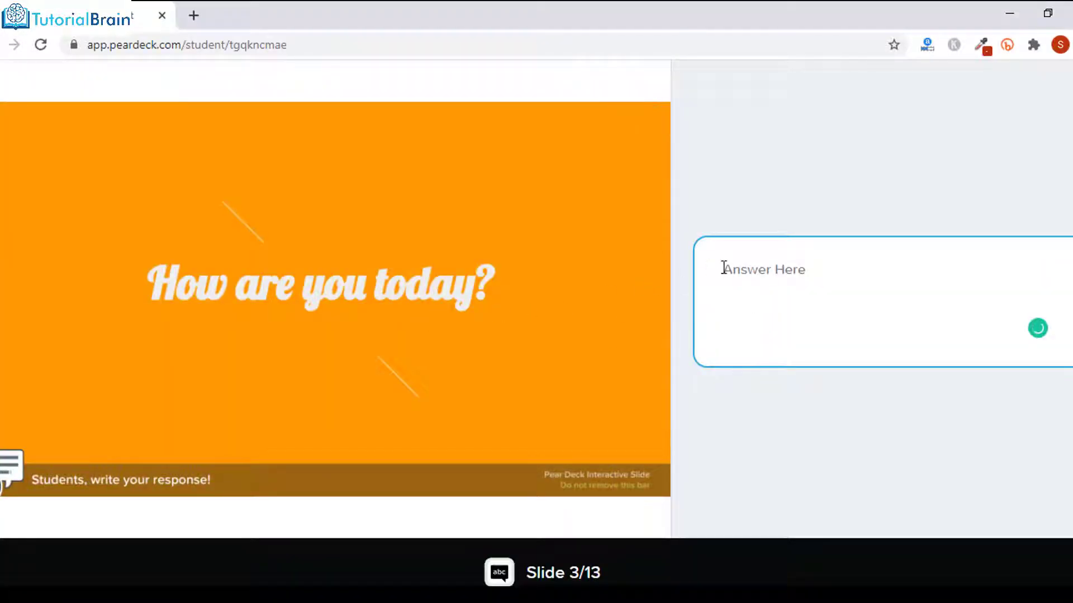
{"action": "type", "text": "I"}
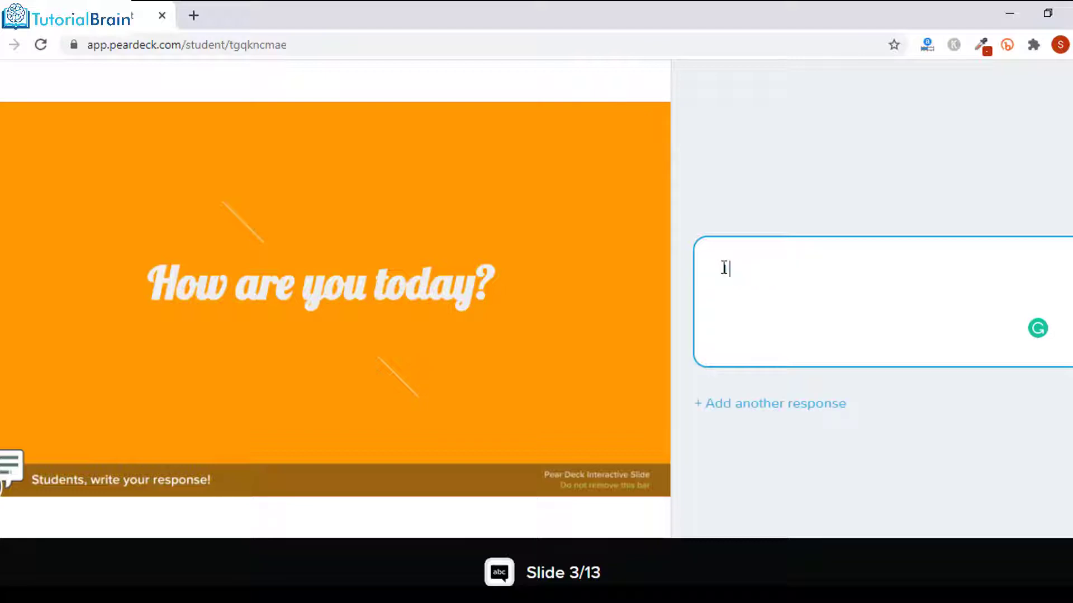
{"action": "type", "text": " am doing w"}
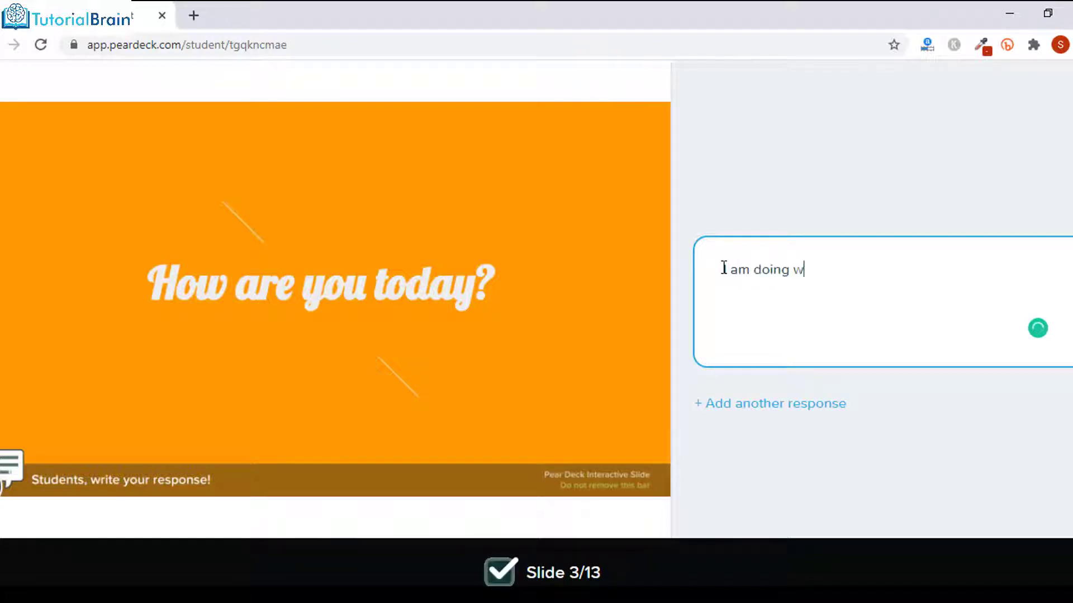
{"action": "type", "text": "ell. What about you?"}
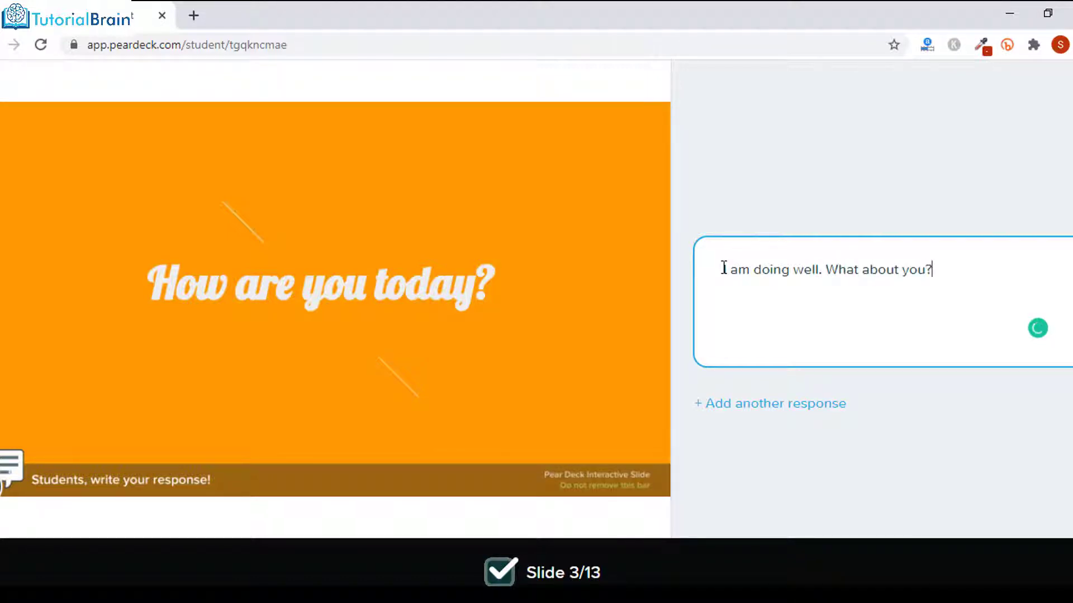
{"action": "key", "text": "alt+Tab"}
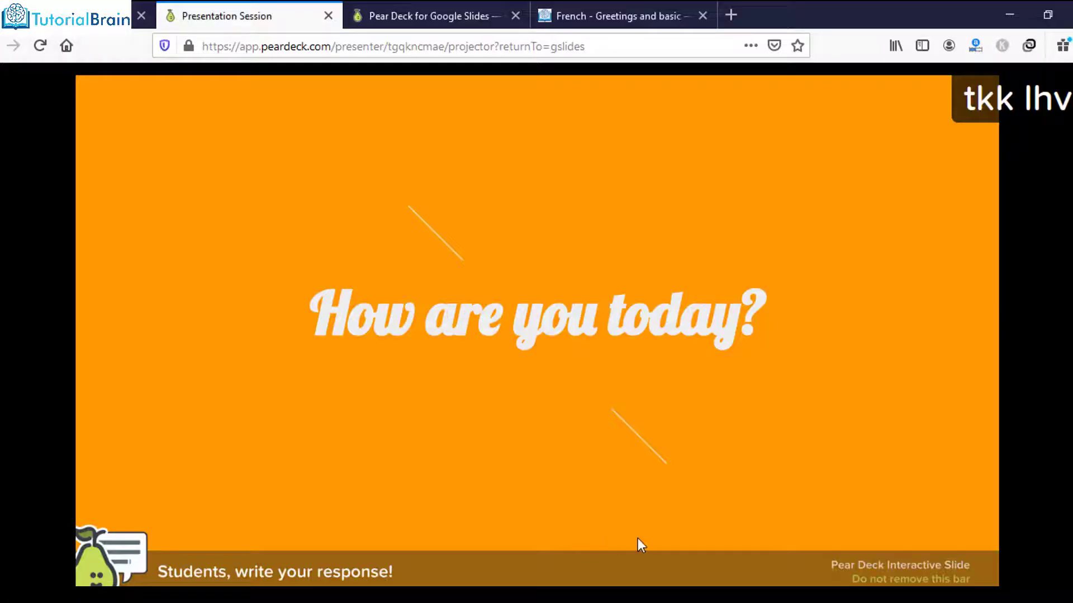
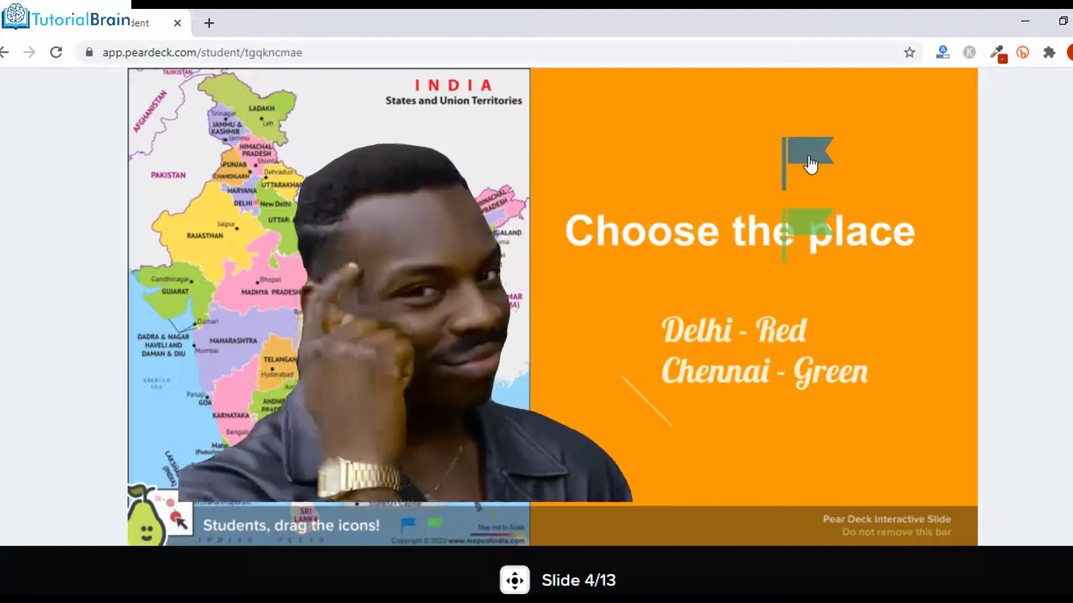
Place the blue flag near Chennai and the green flag near Delhi as the student, and show the response on the projector
{"action": "left_click_drag", "start_coordinate": [813, 162], "coordinate": [319, 420]}
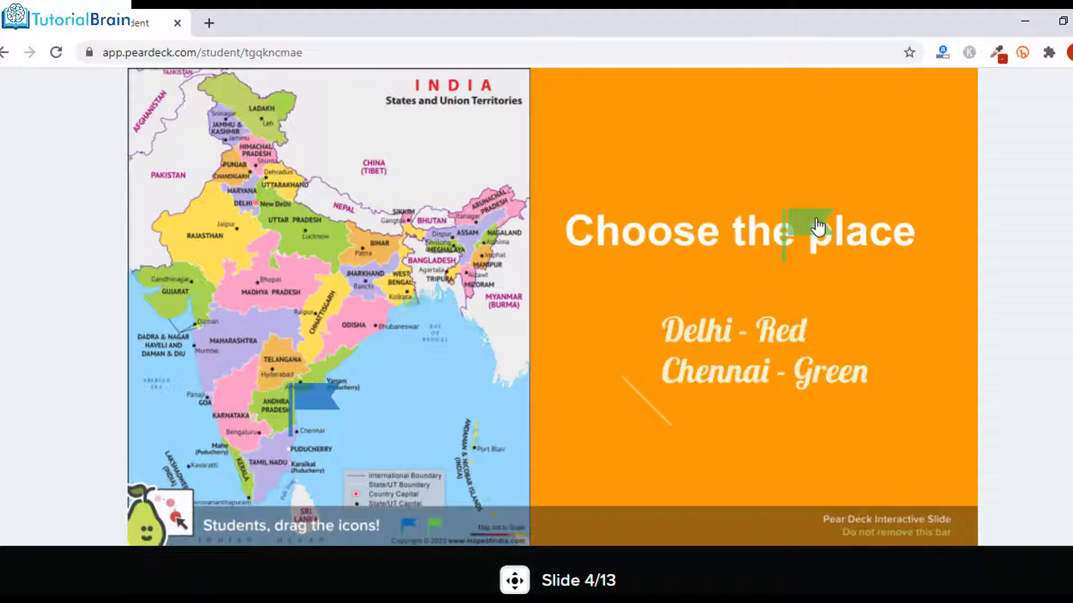
{"action": "left_click_drag", "start_coordinate": [811, 224], "coordinate": [273, 192]}
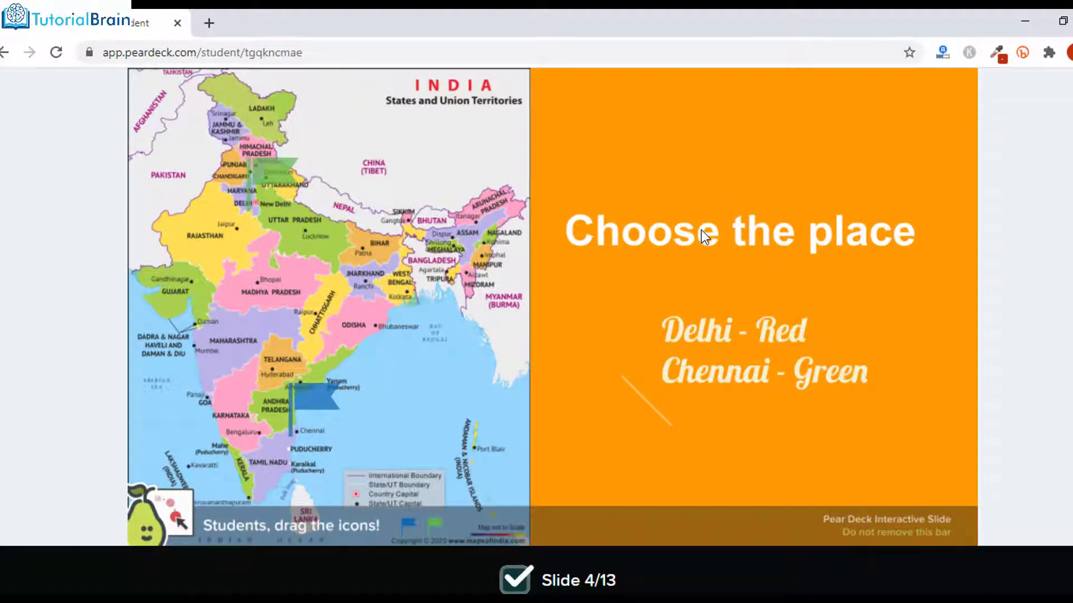
{"action": "key", "text": "alt+Tab"}
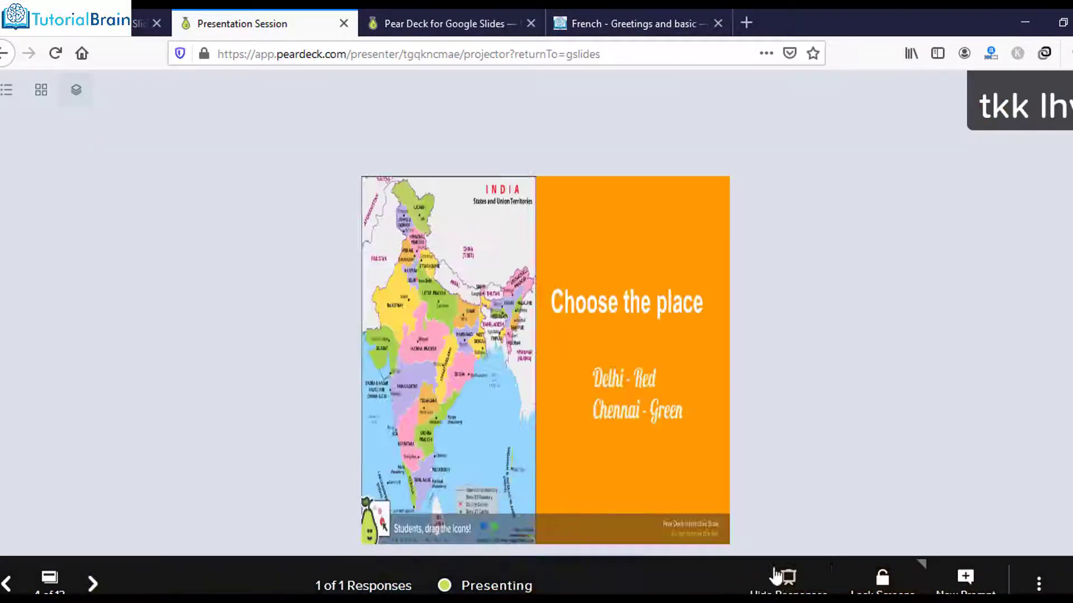
{"action": "left_click", "coordinate": [788, 578]}
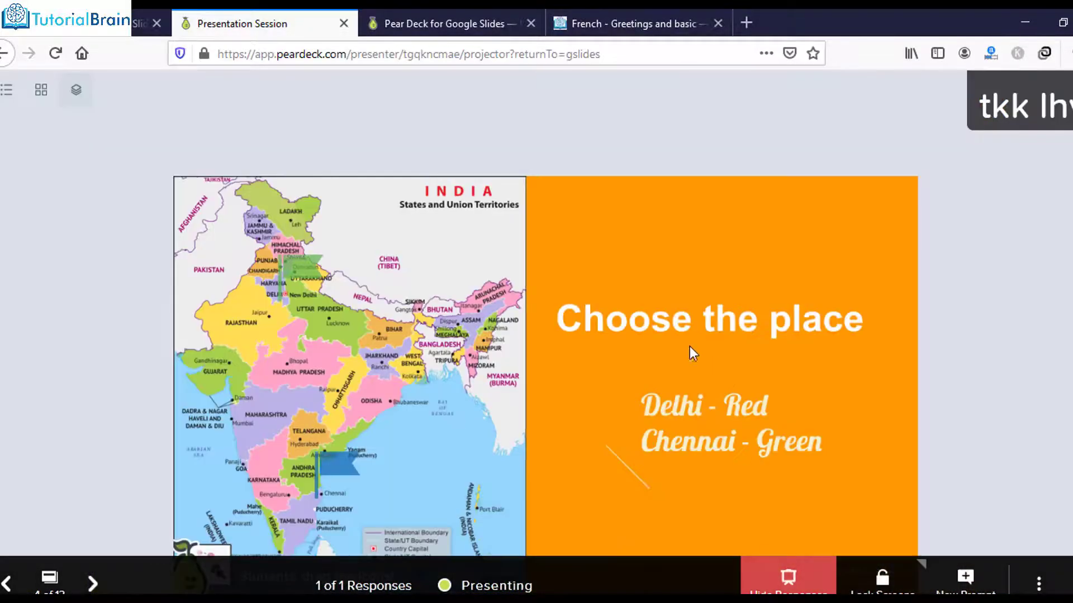
Advance to the reflection slide and add the student text “I liked the French Numbers” under “What did you like?”
{"action": "left_click", "coordinate": [92, 584]}
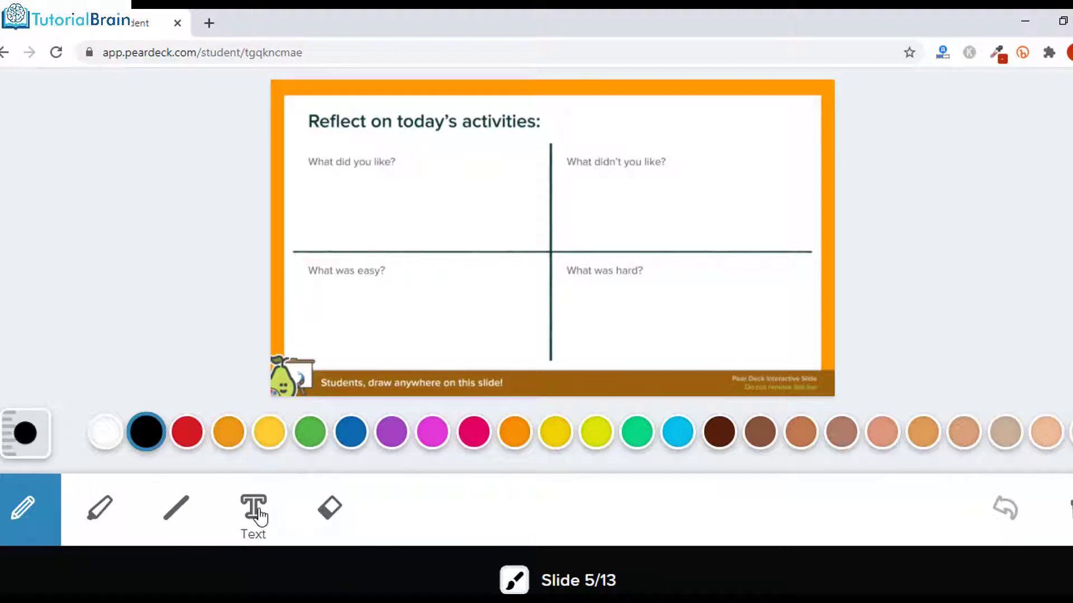
{"action": "left_click", "coordinate": [255, 508]}
{"action": "left_click", "coordinate": [332, 185]}
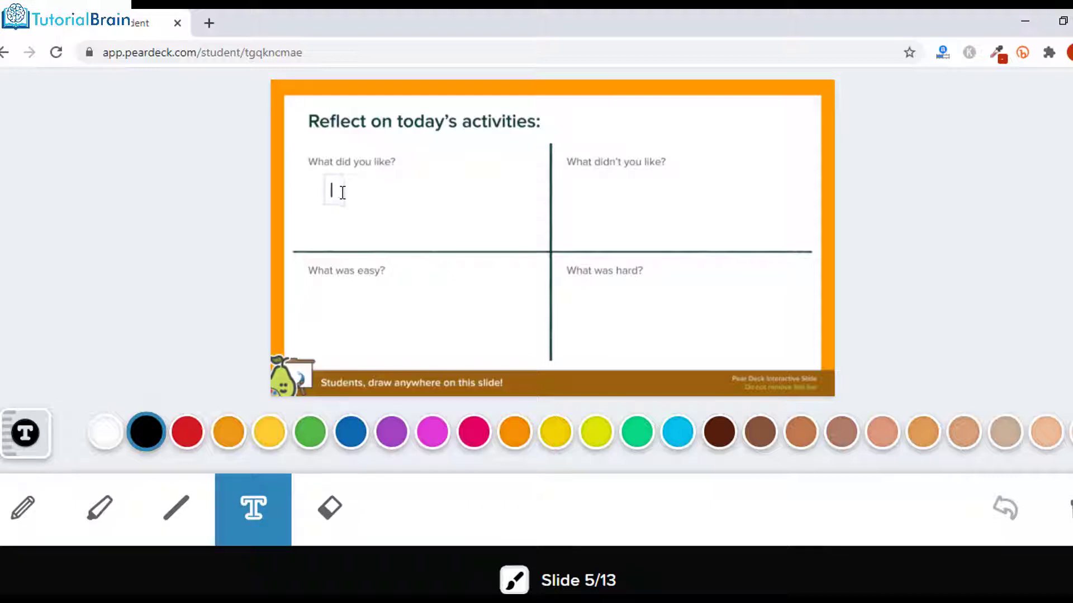
{"action": "left_click_drag", "start_coordinate": [342, 192], "coordinate": [423, 214]}
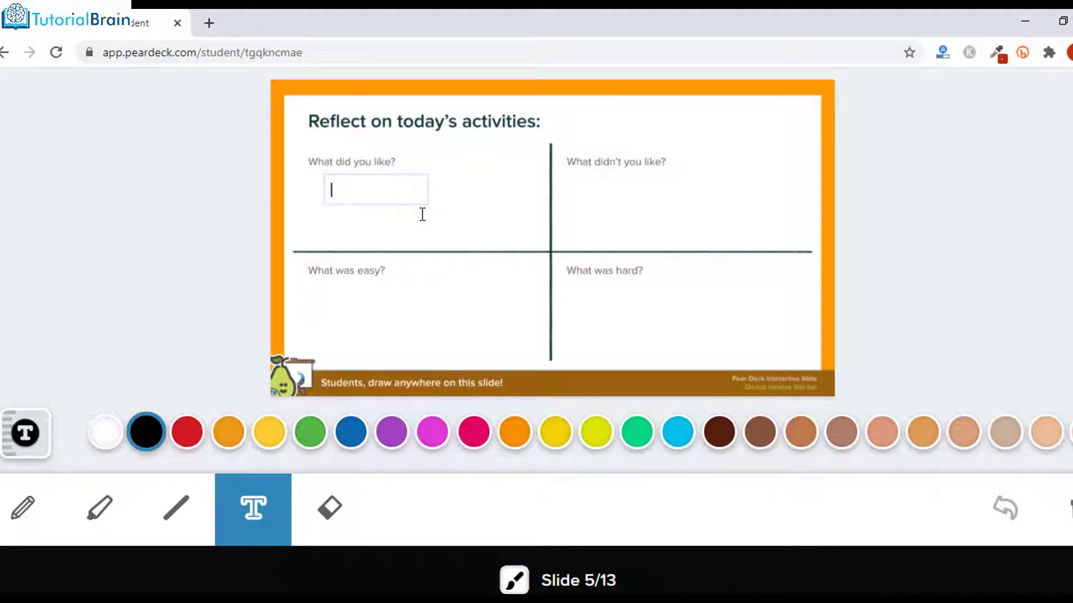
{"action": "type", "text": "I liked the French Numbers"}
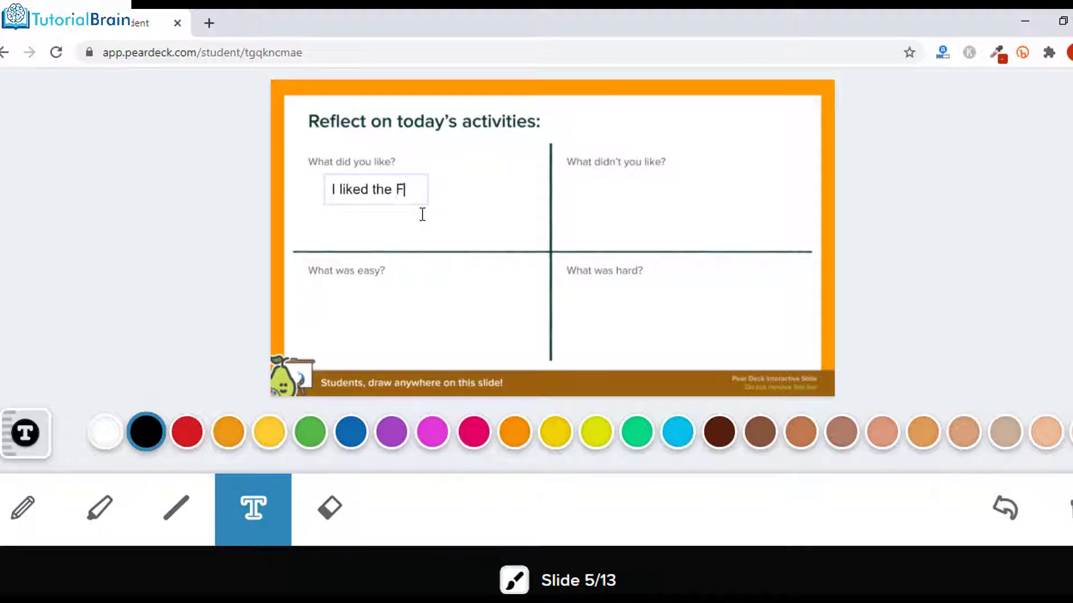
{"action": "left_click", "coordinate": [593, 202]}
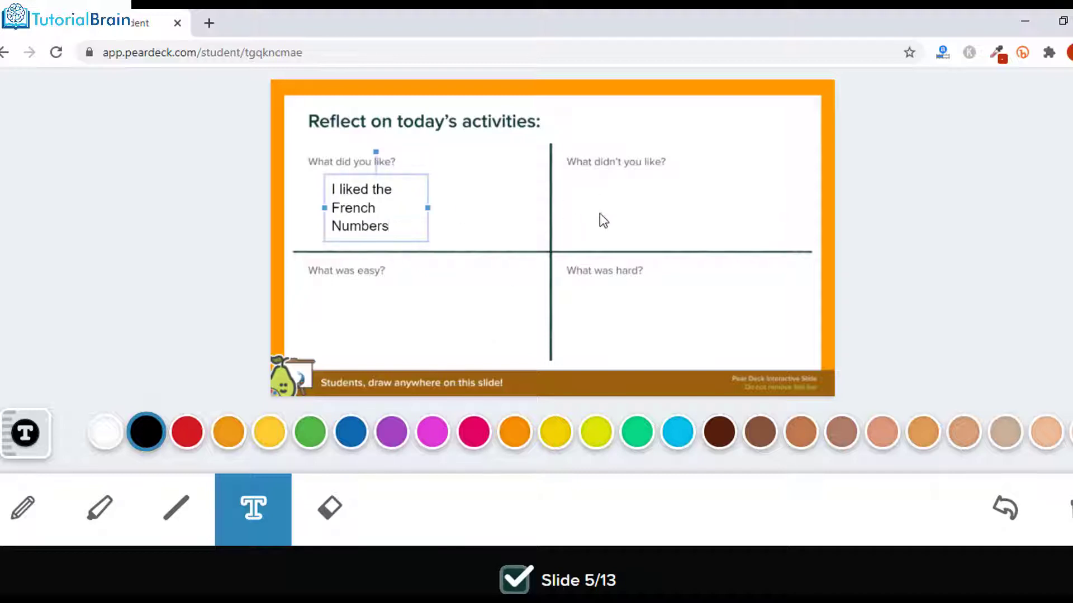
Add the text “I did not like French Verbs” under “What didn't you like?” on the student's reflection slide
{"action": "left_click", "coordinate": [597, 205]}
{"action": "type", "text": "I did not like French Verbs"}
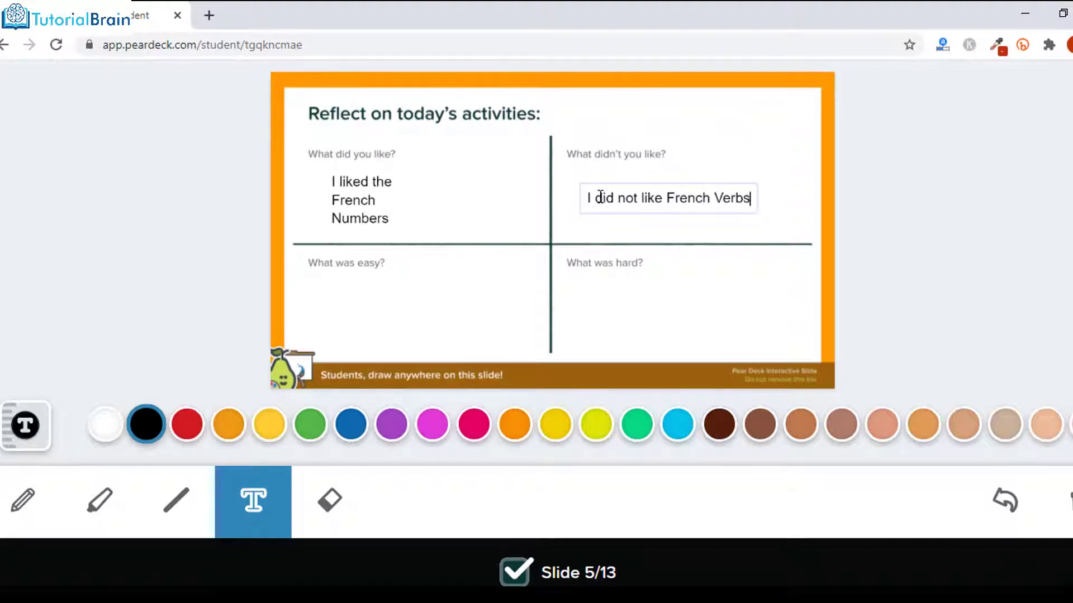
{"action": "left_click", "coordinate": [472, 281]}
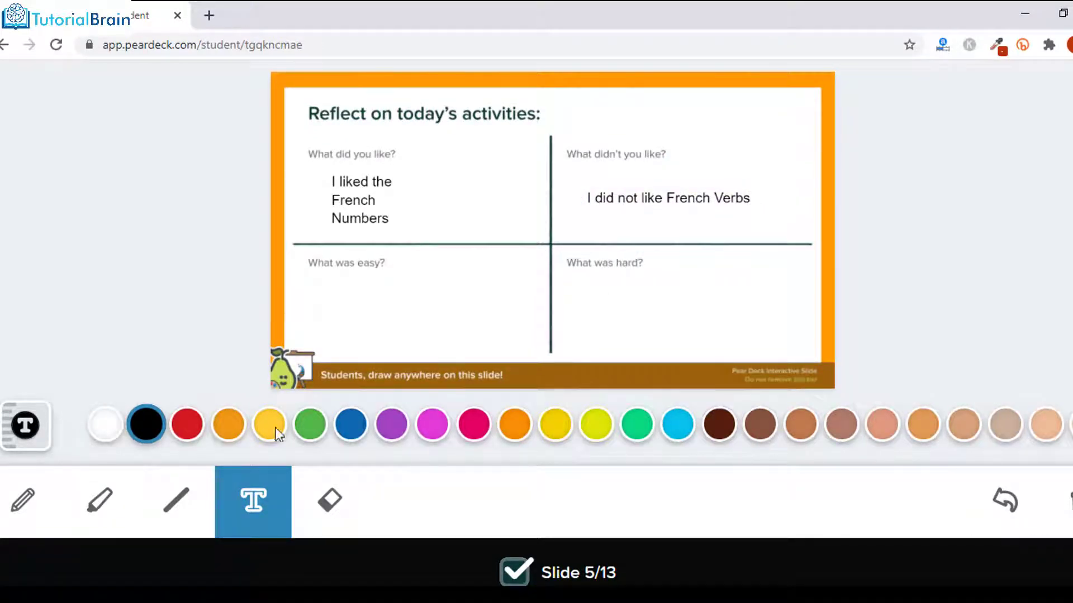
Draw a freehand shape with the pen under “What was hard?” and show the student's reflection on the teacher's projector view
{"action": "left_click", "coordinate": [38, 508]}
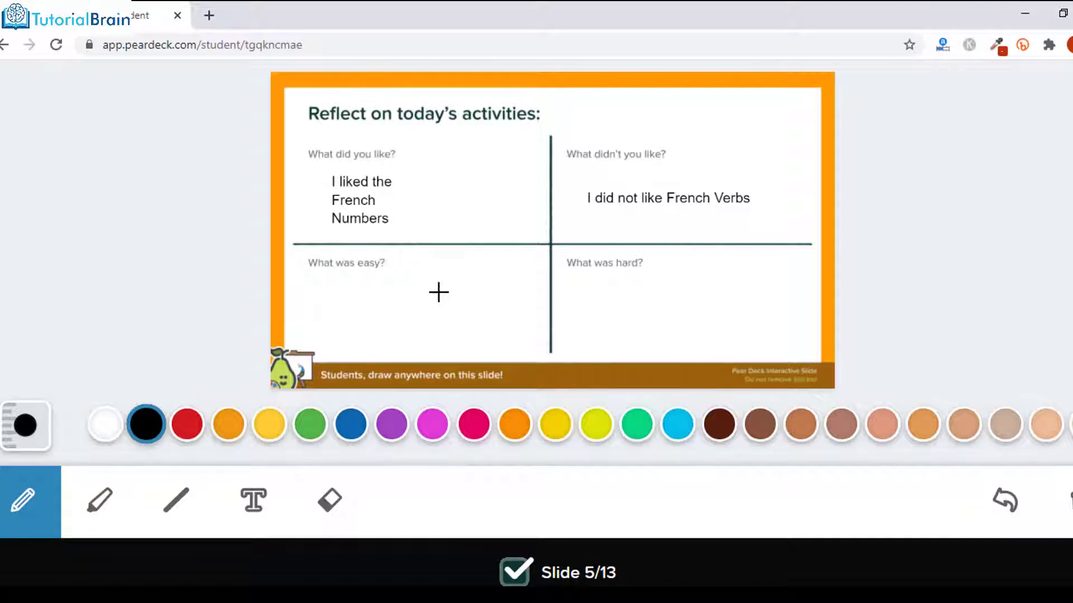
{"action": "mouse_move", "coordinate": [599, 283]}
{"action": "left_mouse_down"}
{"action": "mouse_move", "coordinate": [600, 314]}
{"action": "mouse_move", "coordinate": [635, 304]}
{"action": "mouse_move", "coordinate": [611, 277]}
{"action": "mouse_move", "coordinate": [602, 286]}
{"action": "mouse_move", "coordinate": [611, 300]}
{"action": "mouse_move", "coordinate": [626, 296]}
{"action": "left_mouse_up"}
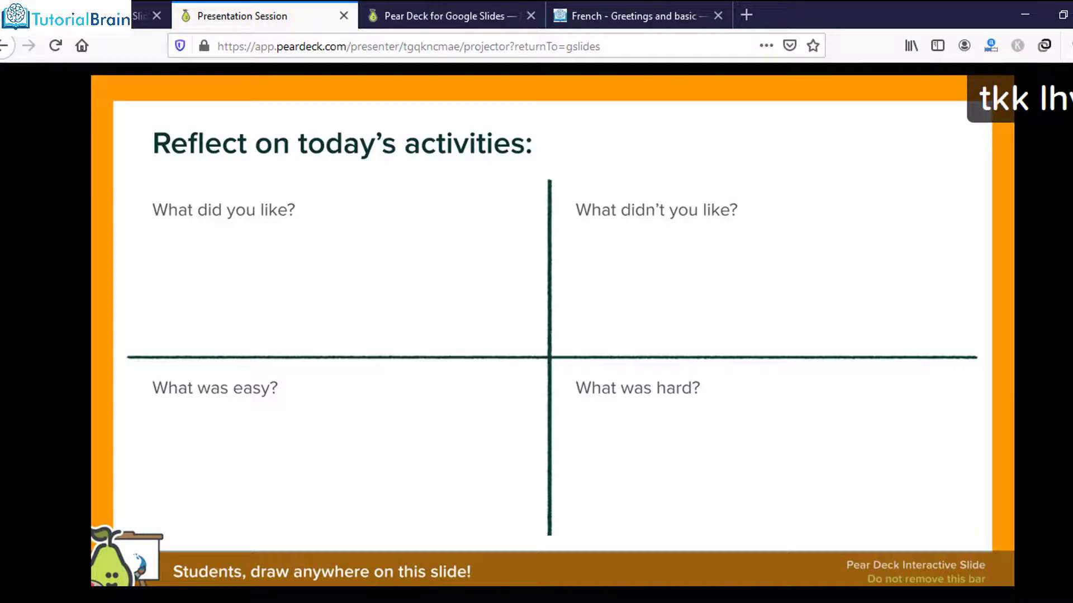
{"action": "mouse_move", "coordinate": [447, 462]}
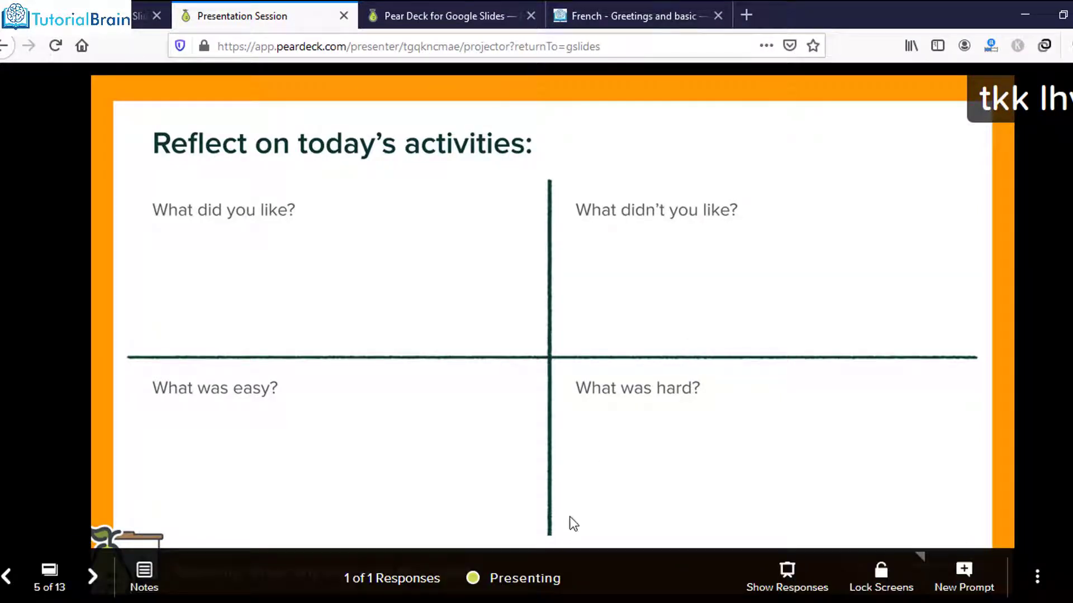
{"action": "left_click", "coordinate": [786, 576]}
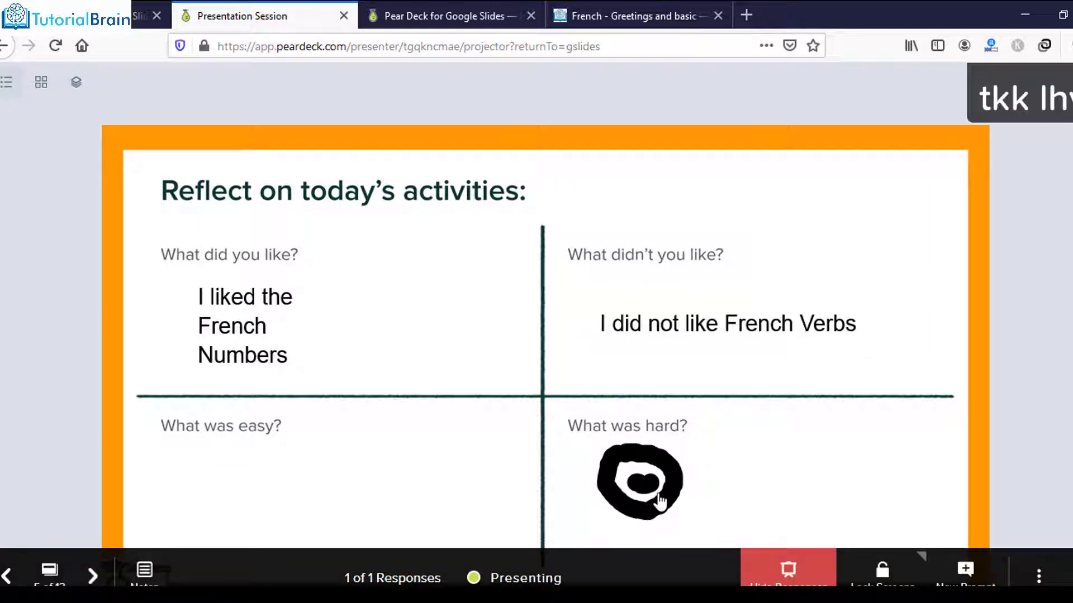
Advance to the “Quatre” number question, answer 4 in the student session, and show the responses on the projector
{"action": "left_click", "coordinate": [93, 576]}
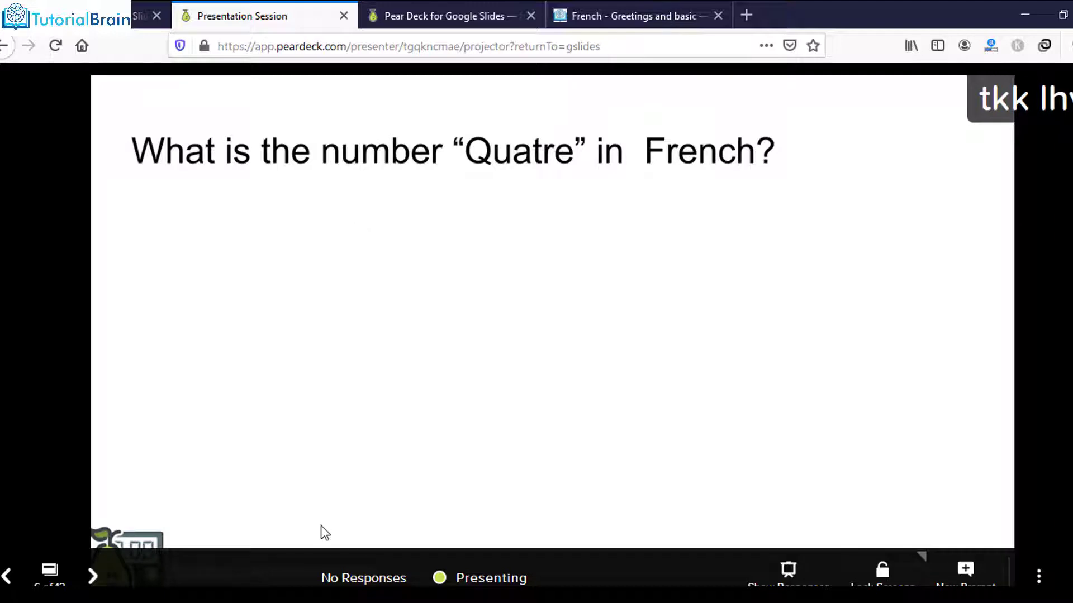
{"action": "left_click", "coordinate": [324, 595]}
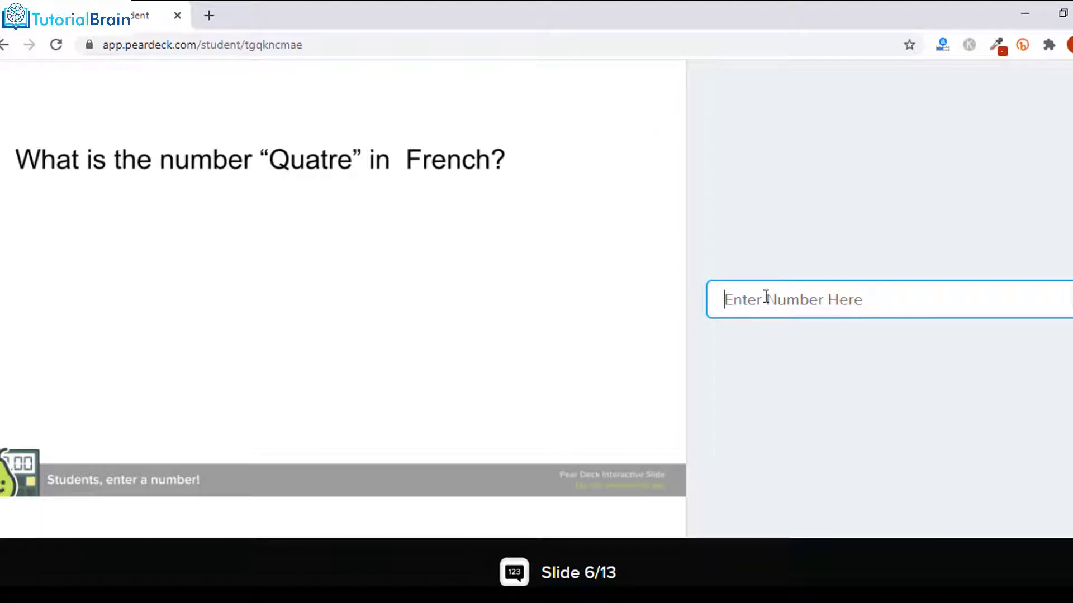
{"action": "type", "text": "4"}
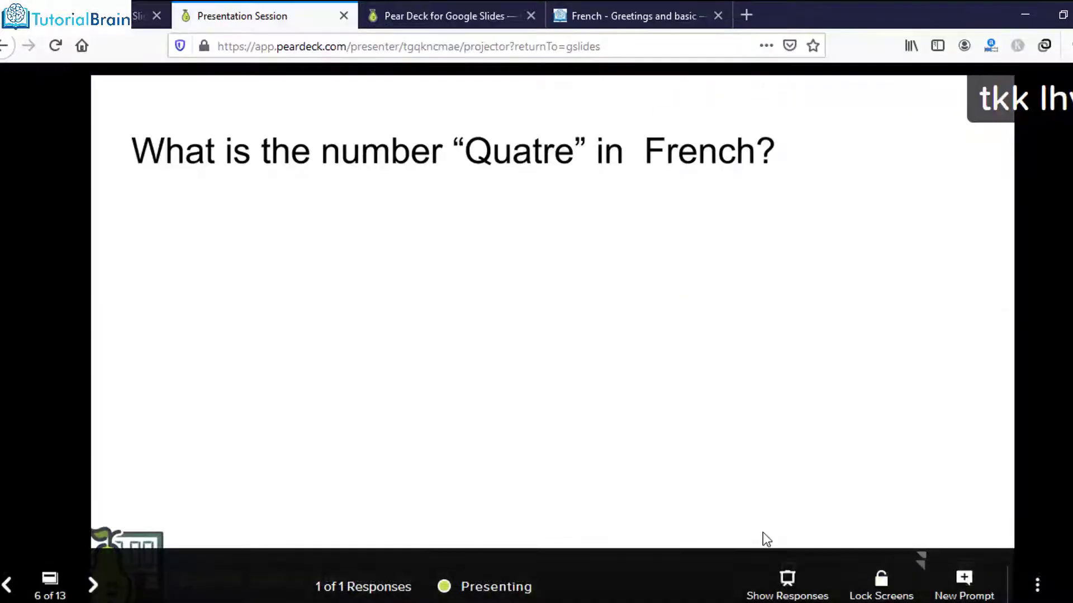
{"action": "left_click", "coordinate": [787, 584]}
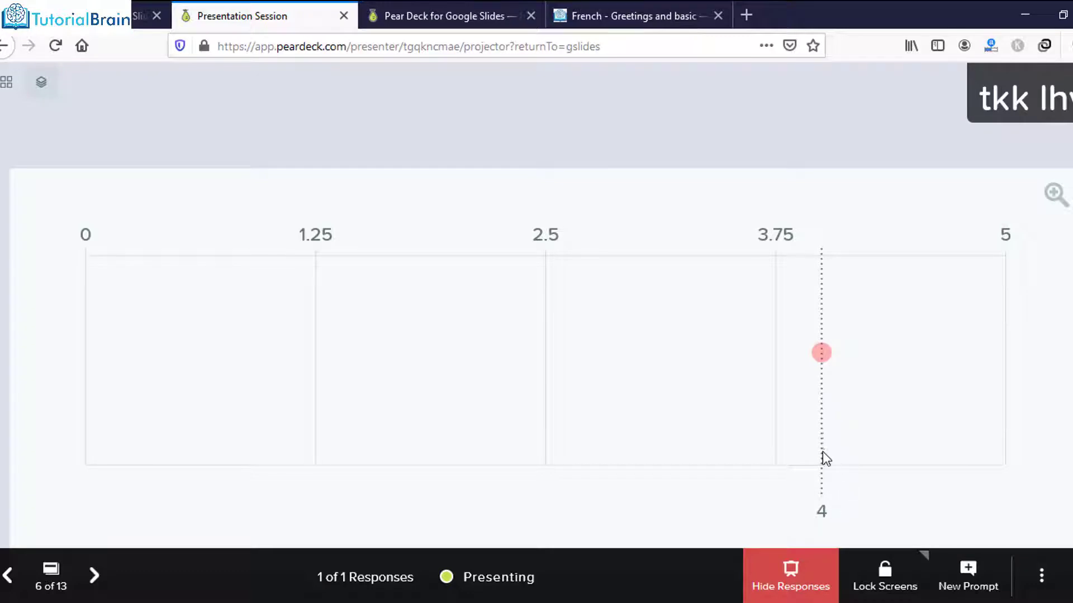
Advance to the “Refer this website” slide and browse the embedded TutorialBrain French – Numbers page in the student session
{"action": "left_click", "coordinate": [95, 575]}
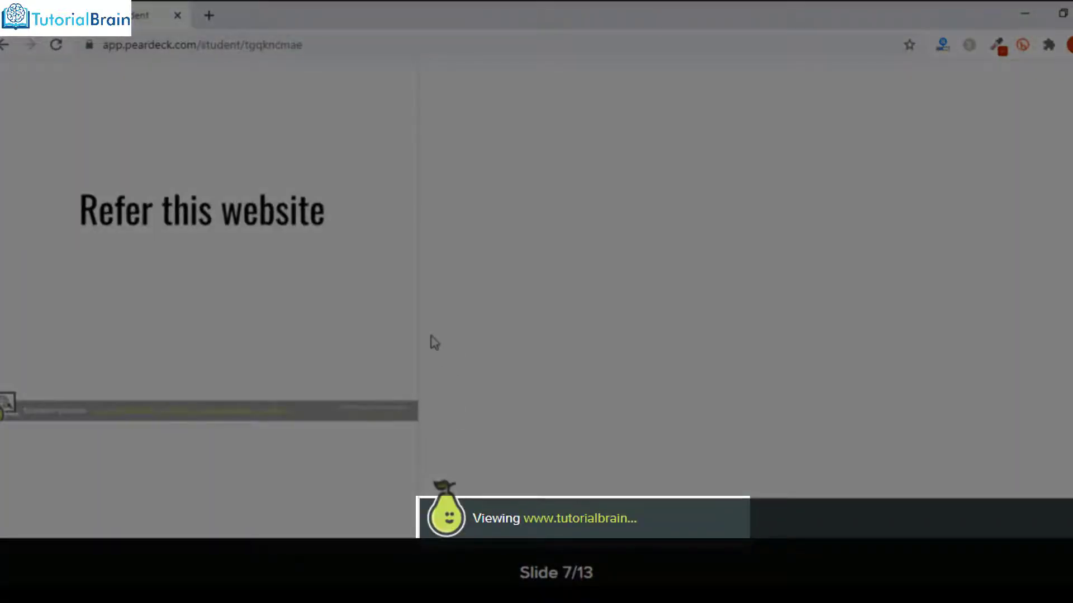
{"action": "left_click", "coordinate": [568, 521]}
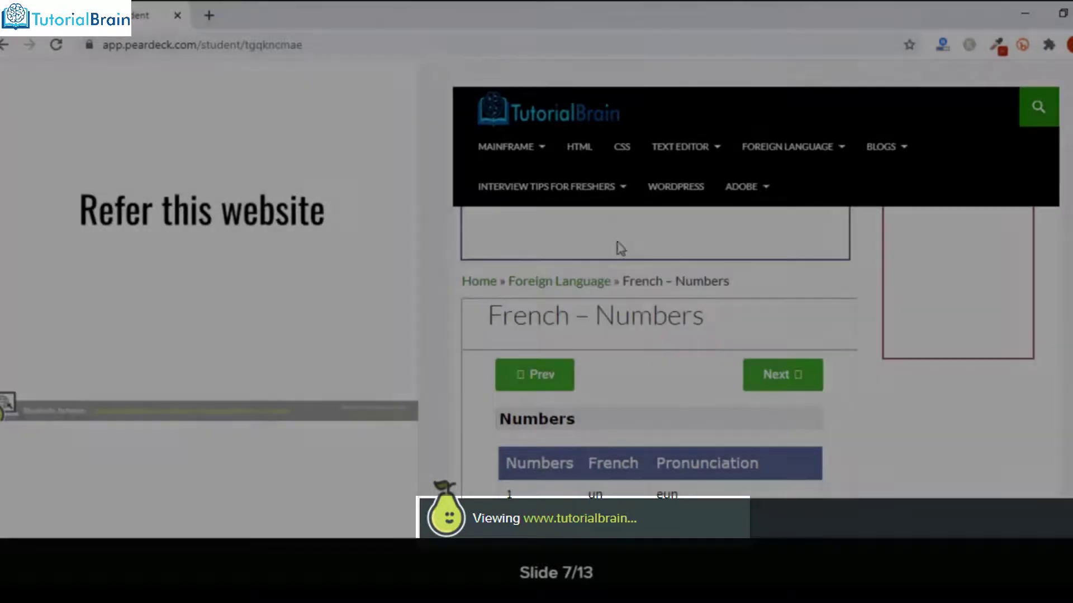
{"action": "scroll", "coordinate": [696, 324], "scroll_direction": "down", "scroll_amount": 1}
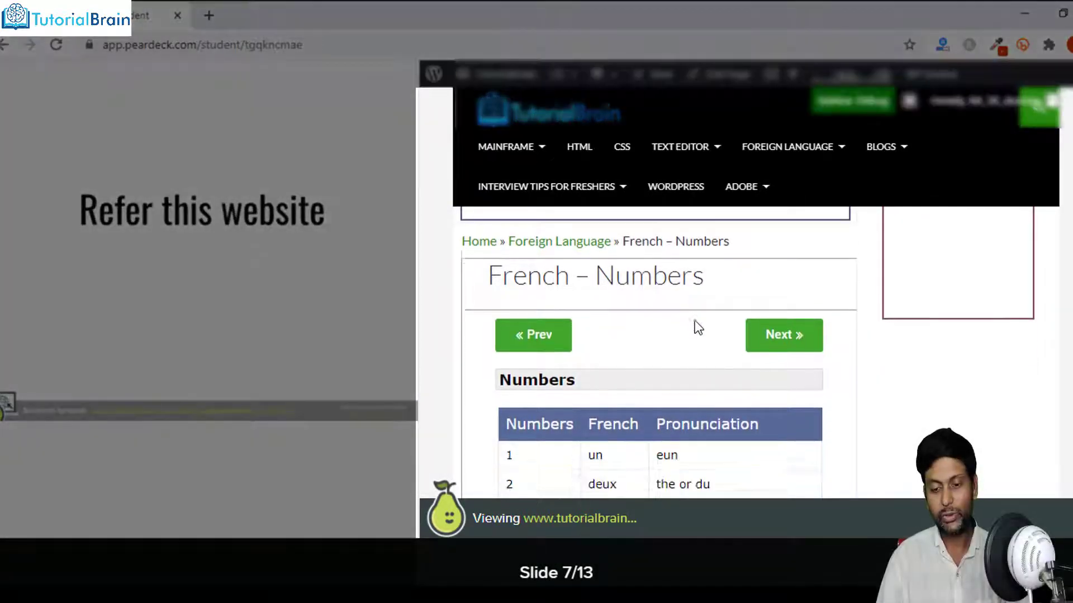
{"action": "scroll", "coordinate": [695, 321], "scroll_direction": "down", "scroll_amount": 3}
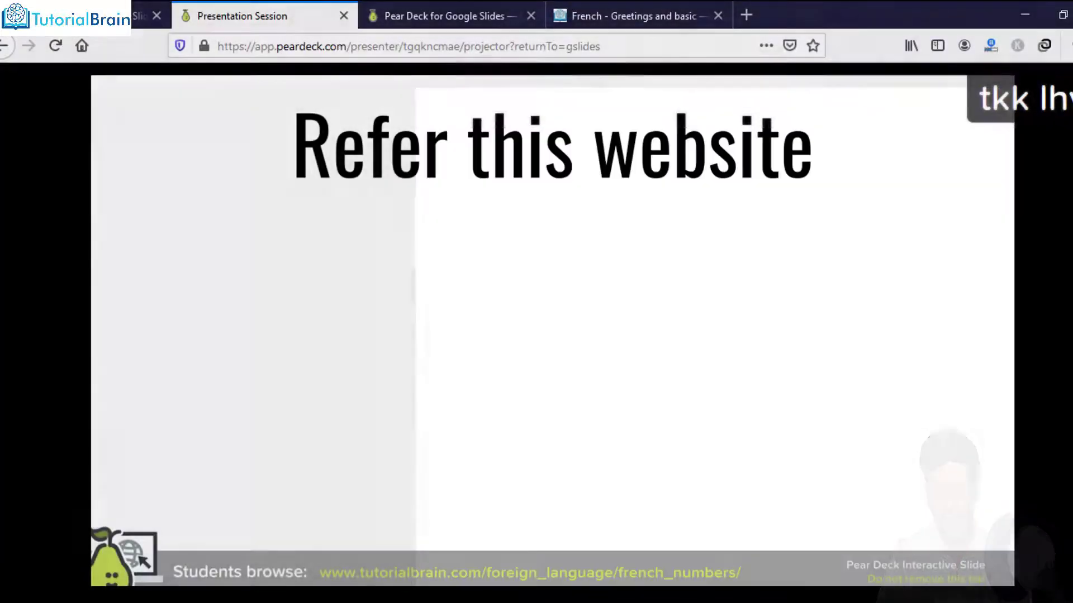
Advance to the “What do you wonder about today's topic?” slide and start an answer in the student session
{"action": "mouse_move", "coordinate": [161, 522]}
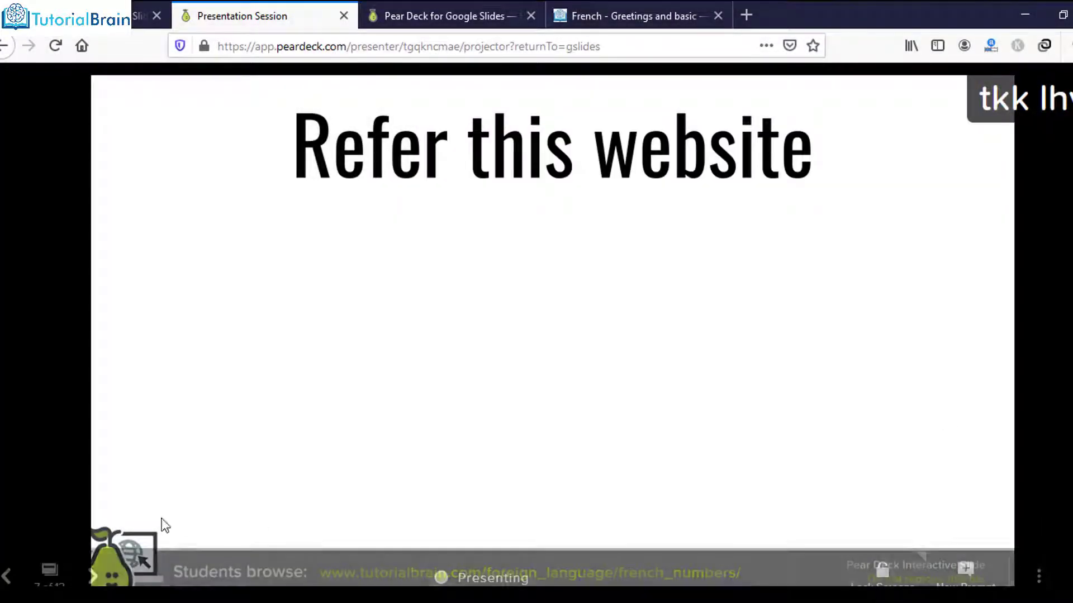
{"action": "left_click", "coordinate": [92, 576]}
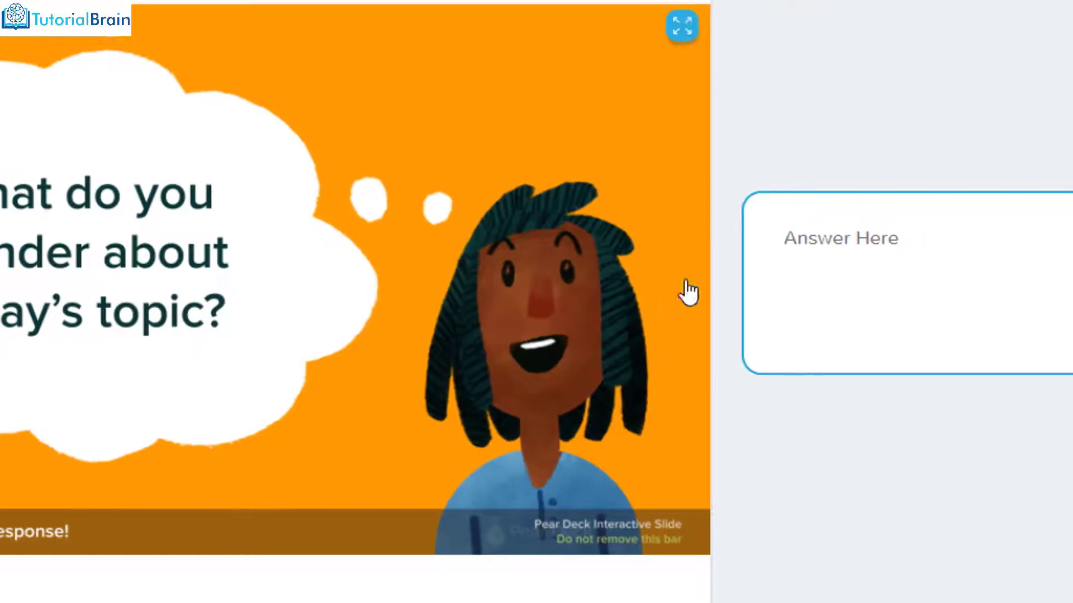
{"action": "left_click", "coordinate": [859, 260]}
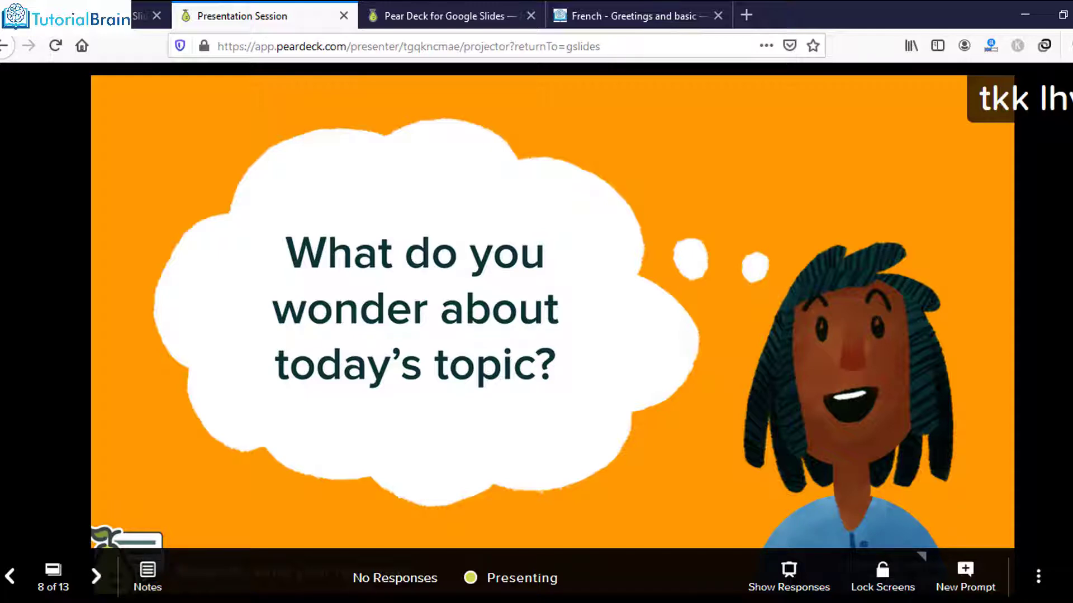
Add the “Stress Check” Draggable prompt from the beginning-of-class prompts to the live session
{"action": "left_click", "coordinate": [965, 575]}
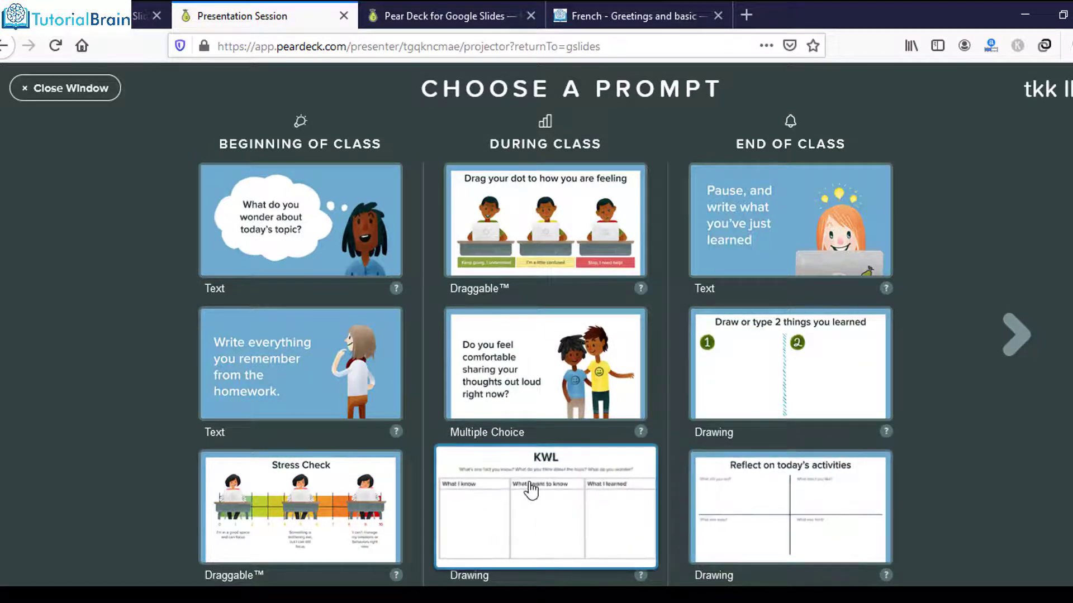
{"action": "left_click", "coordinate": [320, 486]}
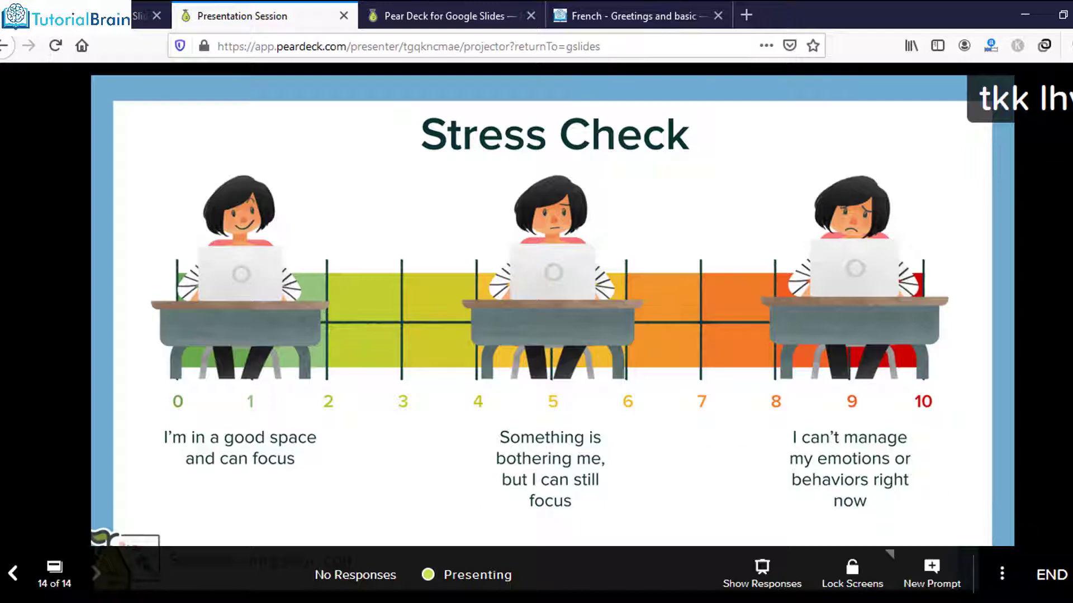
Save and end the session under the name “French Classes” with Publish Student Takeaways enabled
{"action": "left_click", "coordinate": [1051, 575]}
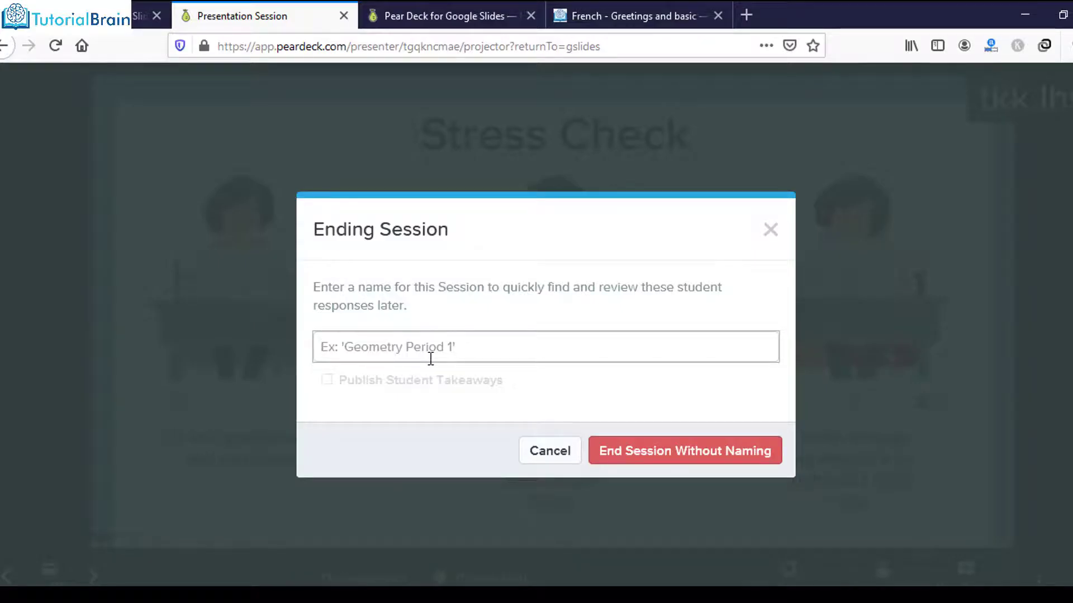
{"action": "type", "text": "Fren"}
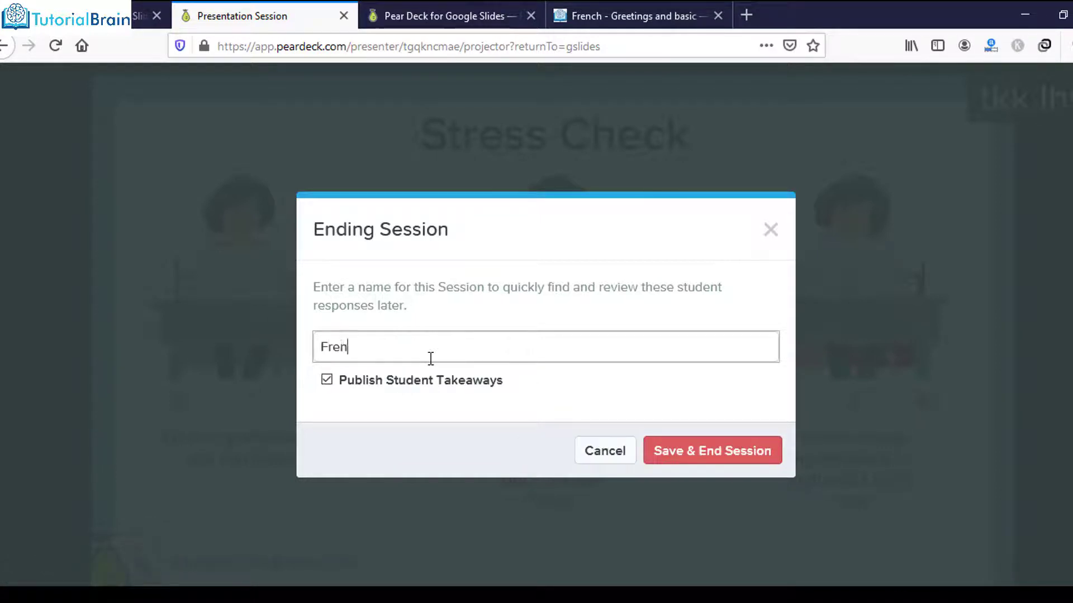
{"action": "type", "text": "ch Classes"}
{"action": "left_click", "coordinate": [690, 460]}
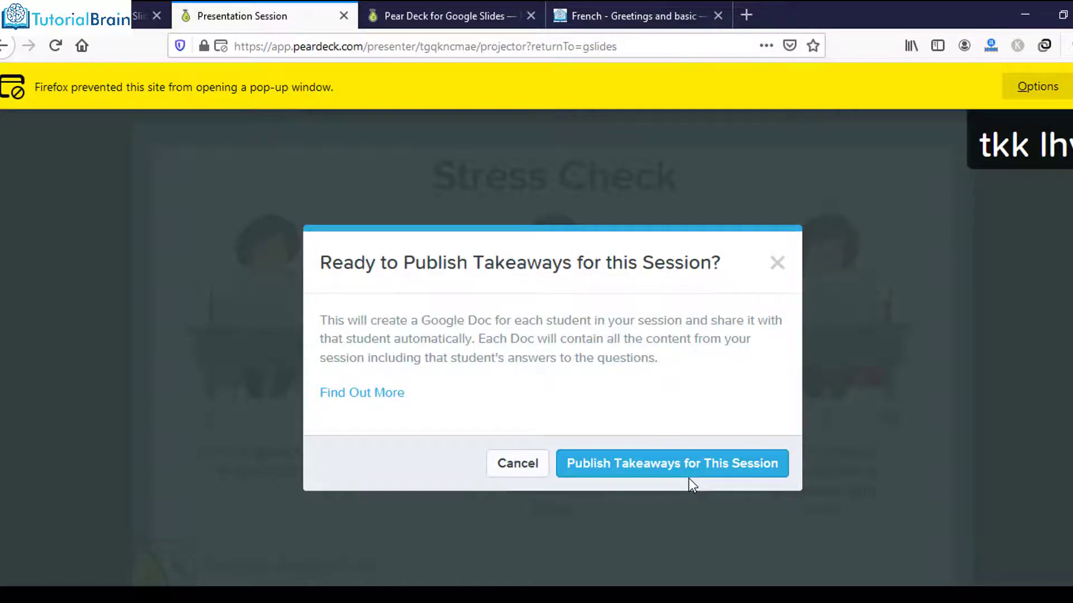
Publish the takeaways for this session, select the whole student share link, and return to Google Slides
{"action": "left_click", "coordinate": [688, 478]}
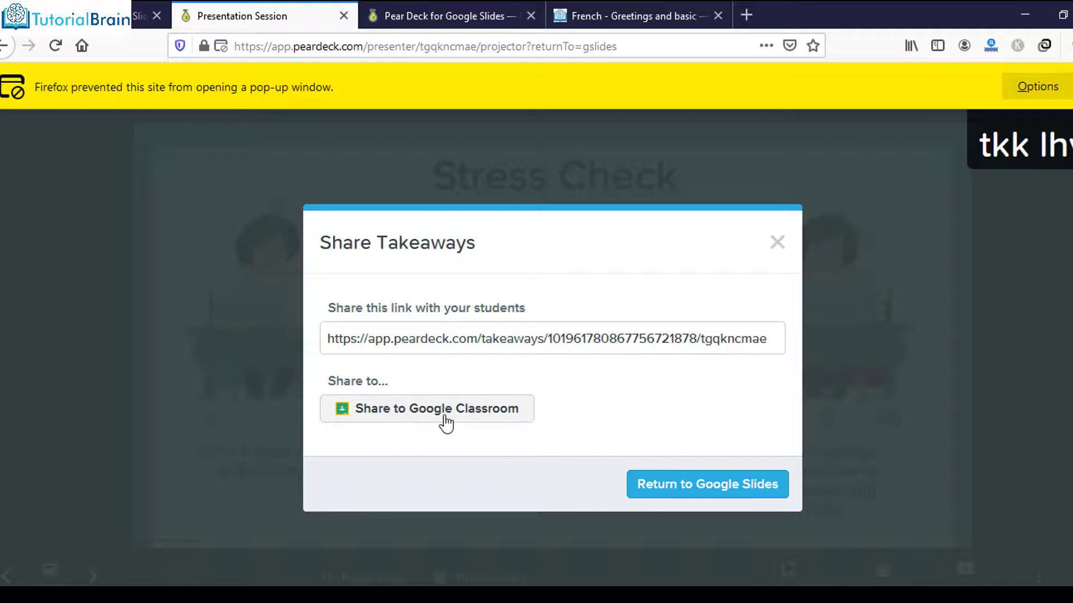
{"action": "double_click", "coordinate": [540, 339]}
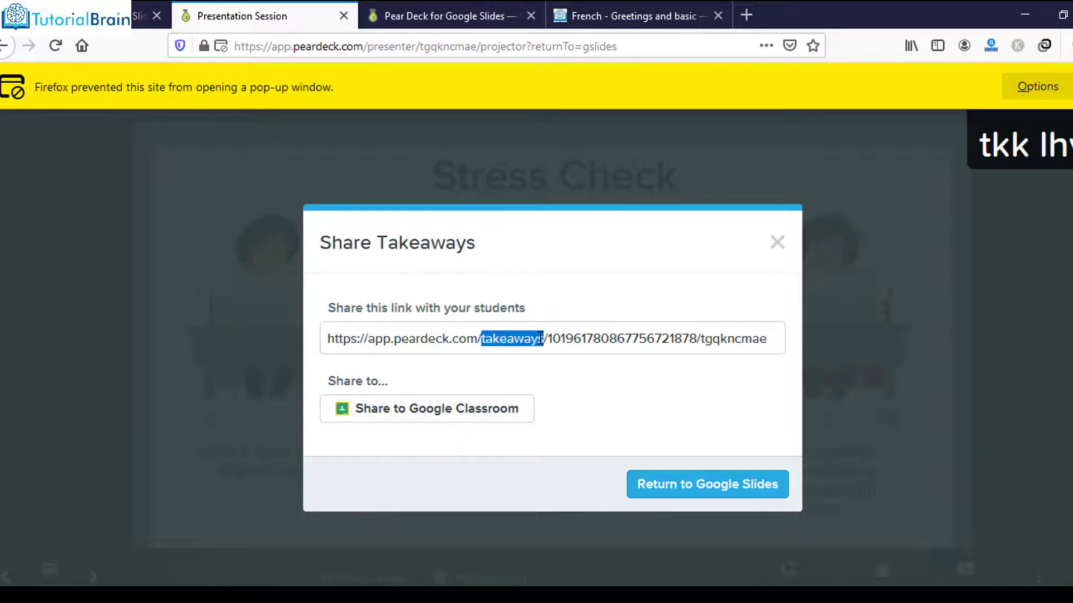
{"action": "triple_click", "coordinate": [539, 337]}
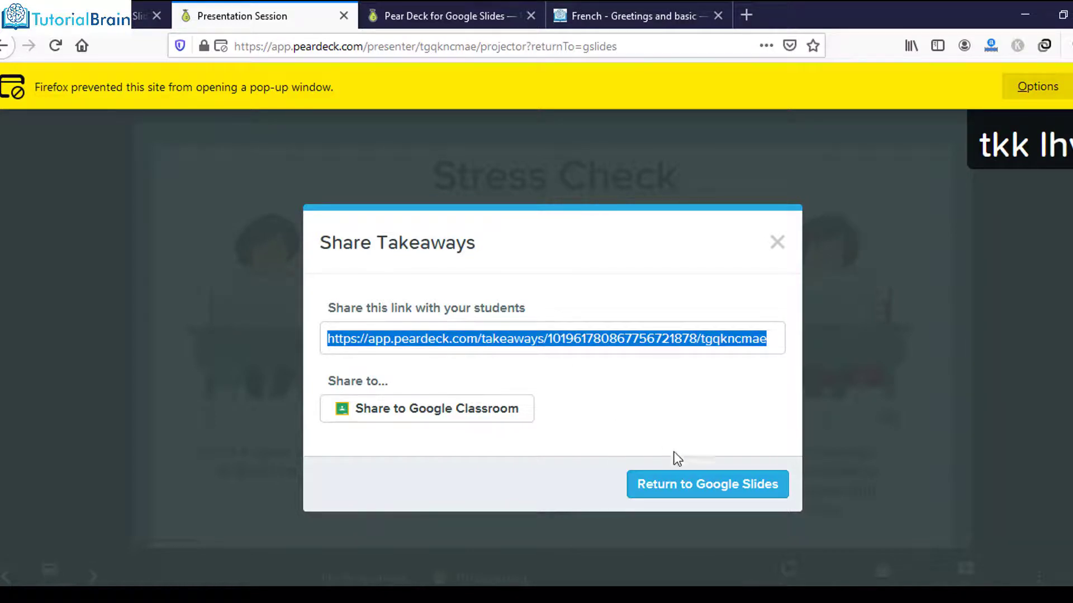
{"action": "left_click", "coordinate": [696, 494]}
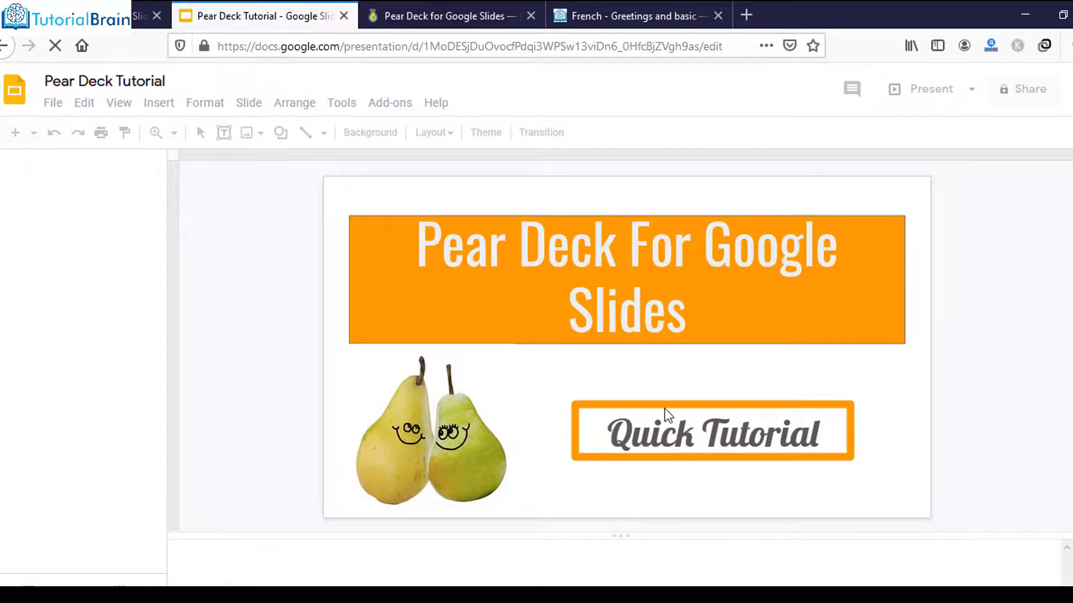
Switch to the Pear Deck for Google Slides web page and look through its feature overview
{"action": "left_click", "coordinate": [465, 16]}
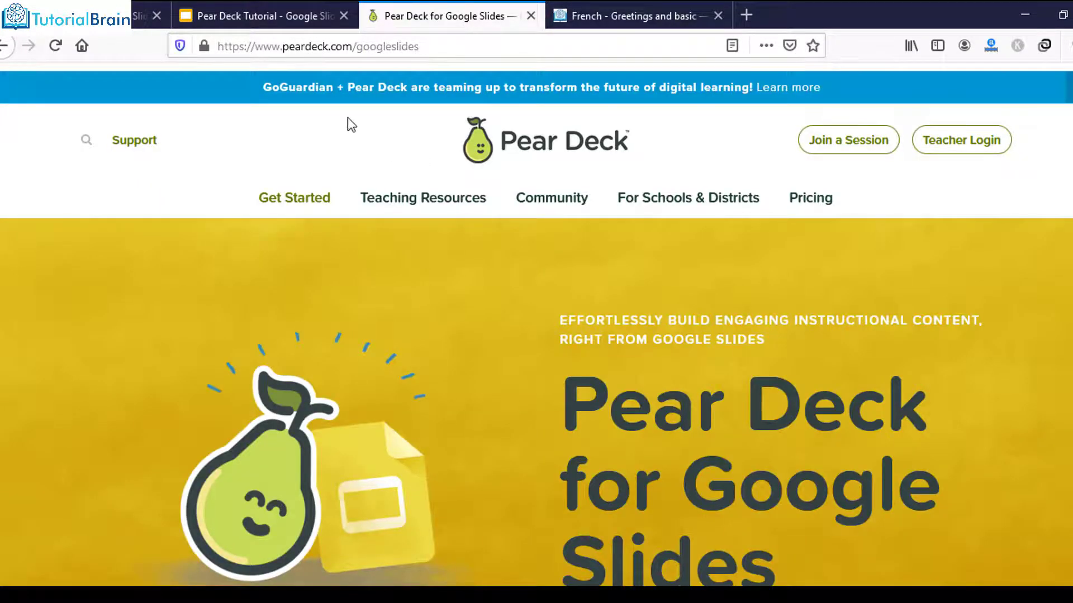
{"action": "scroll", "coordinate": [443, 167], "scroll_direction": "down", "scroll_amount": 5}
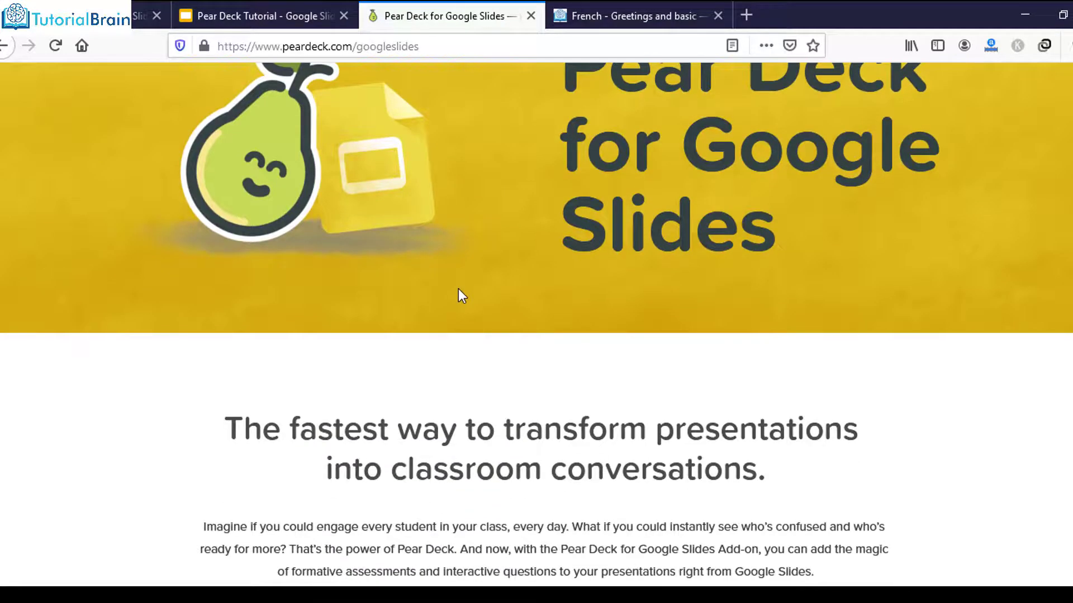
{"action": "scroll", "coordinate": [458, 289], "scroll_direction": "down", "scroll_amount": 8}
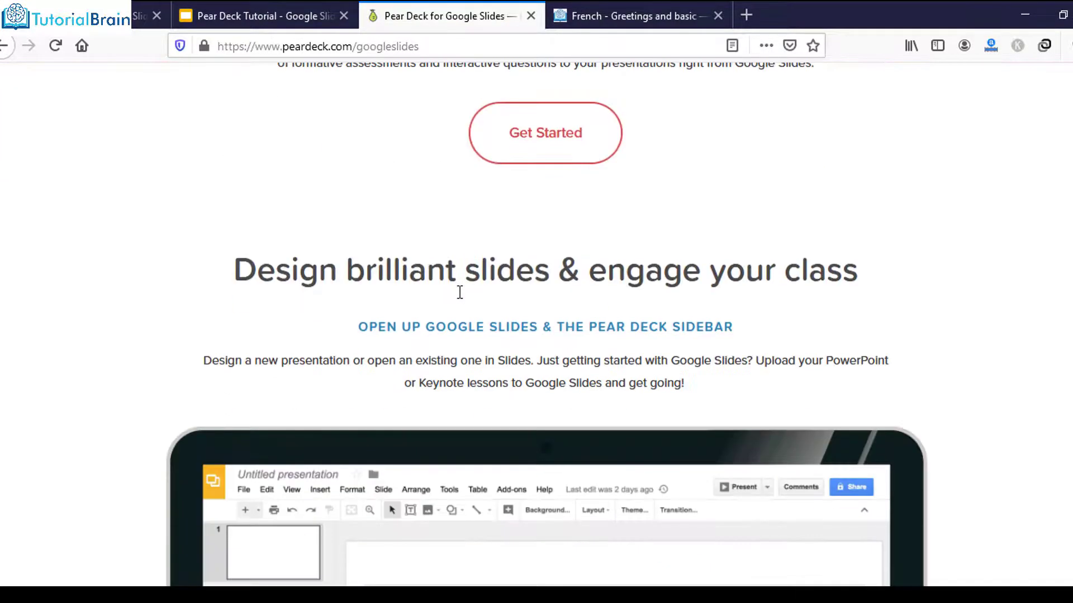
{"action": "scroll", "coordinate": [459, 292], "scroll_direction": "down", "scroll_amount": 10}
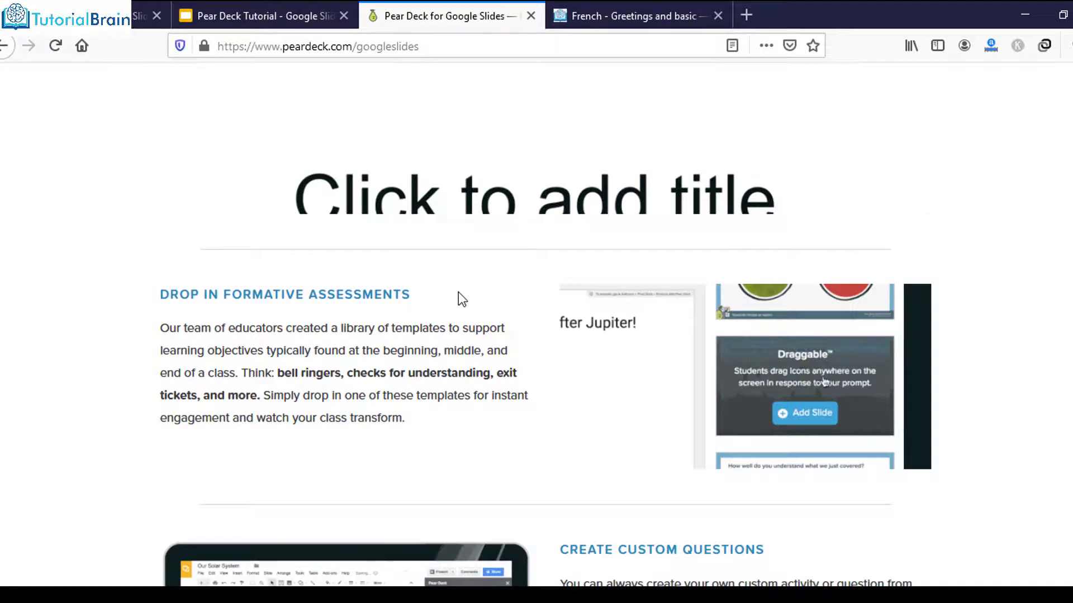
{"action": "scroll", "coordinate": [458, 291], "scroll_direction": "down", "scroll_amount": 5}
{"action": "scroll", "coordinate": [458, 291], "scroll_direction": "up", "scroll_amount": 8}
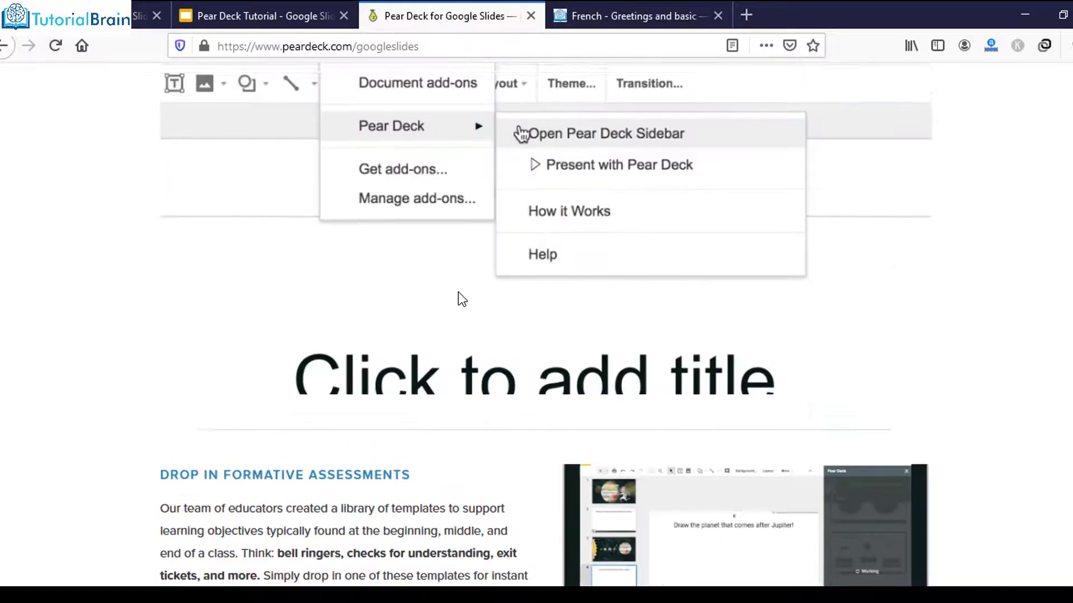
{"action": "scroll", "coordinate": [458, 291], "scroll_direction": "up", "scroll_amount": 20}
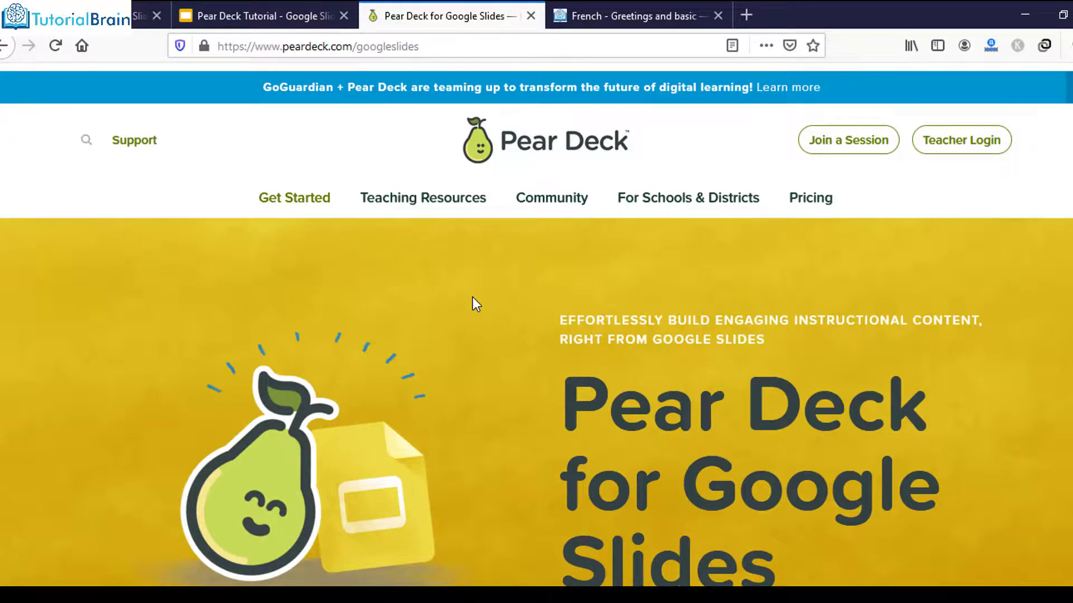
Open the Pear Deck pricing page and view the Basic, Individual Premium and Schools & Districts plans
{"action": "left_click", "coordinate": [803, 211]}
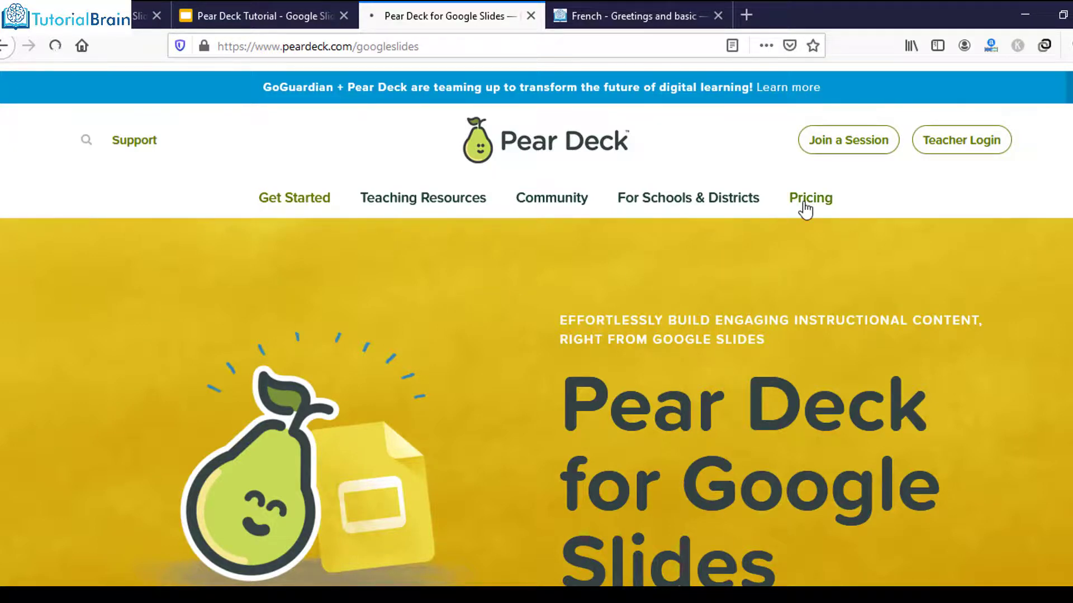
{"action": "scroll", "coordinate": [803, 255], "scroll_direction": "down", "scroll_amount": 10}
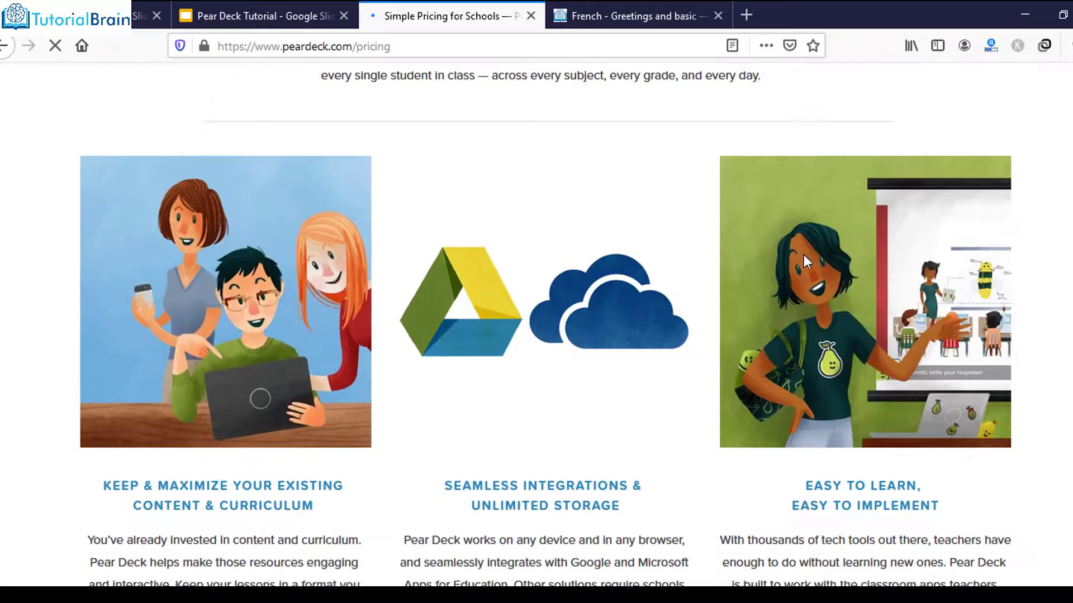
{"action": "scroll", "coordinate": [347, 400], "scroll_direction": "down", "scroll_amount": 10}
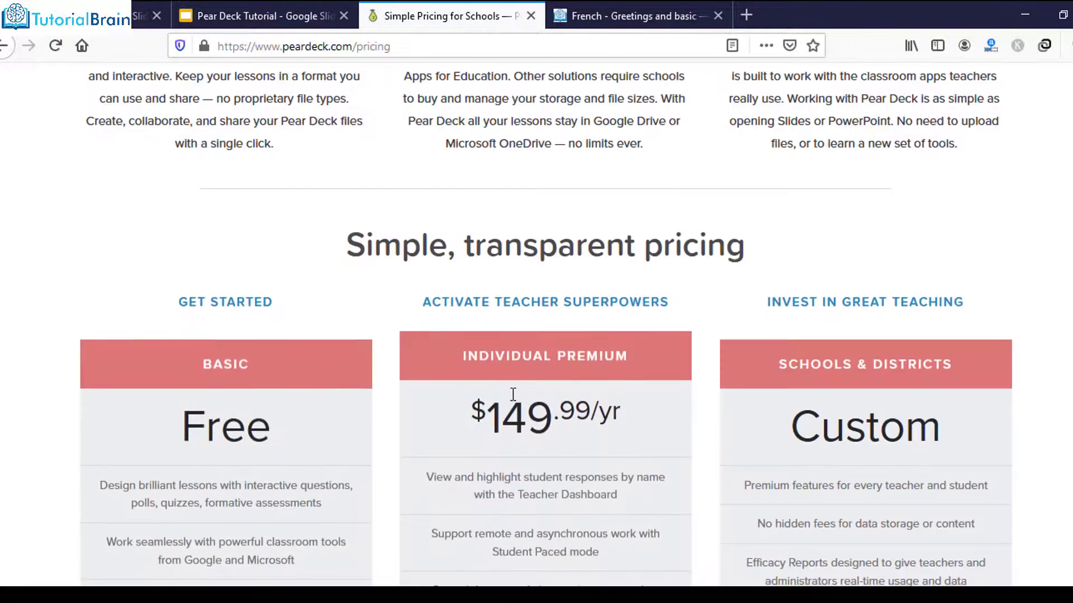